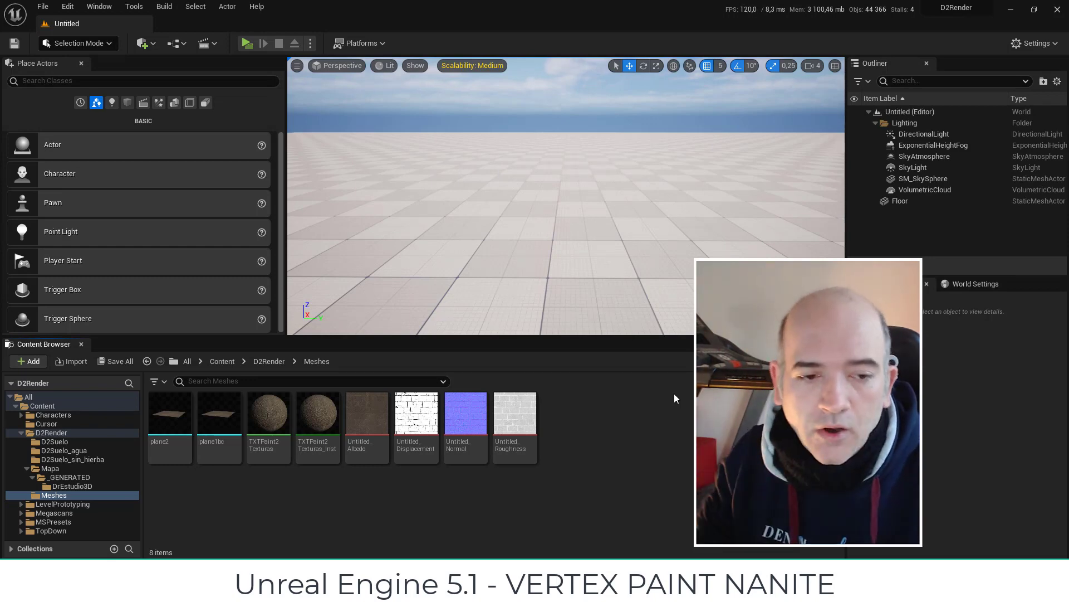
- Open the TXTPaint2Texturas material and move its Vertex Color node into clearer space
{"action": "scroll", "coordinate": [554, 252], "scroll_direction": "up", "scroll_amount": 5}
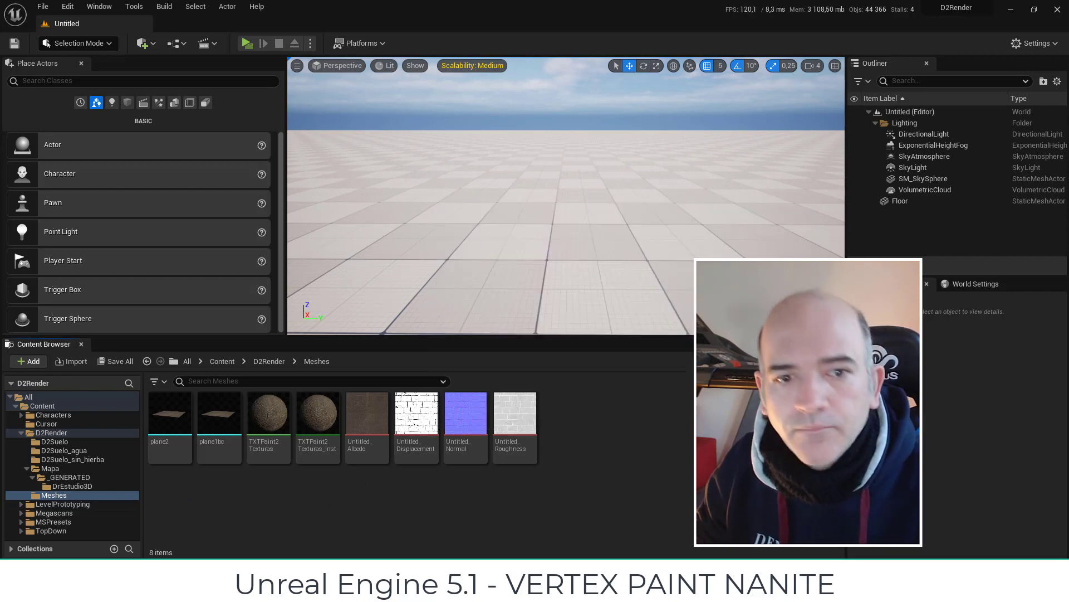
{"action": "right_click", "coordinate": [462, 526]}
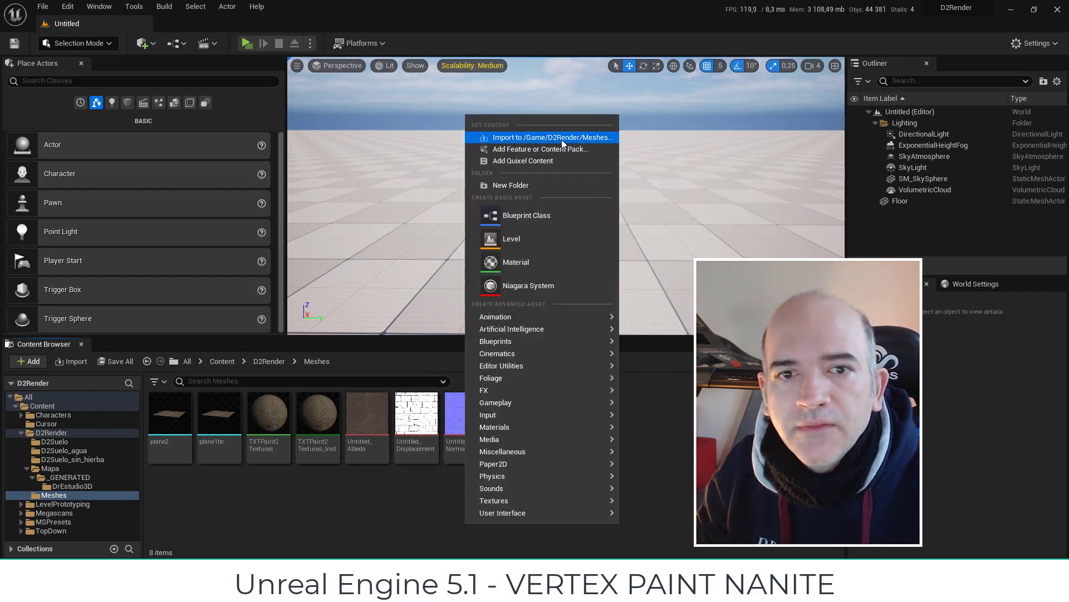
{"action": "left_click", "coordinate": [326, 515]}
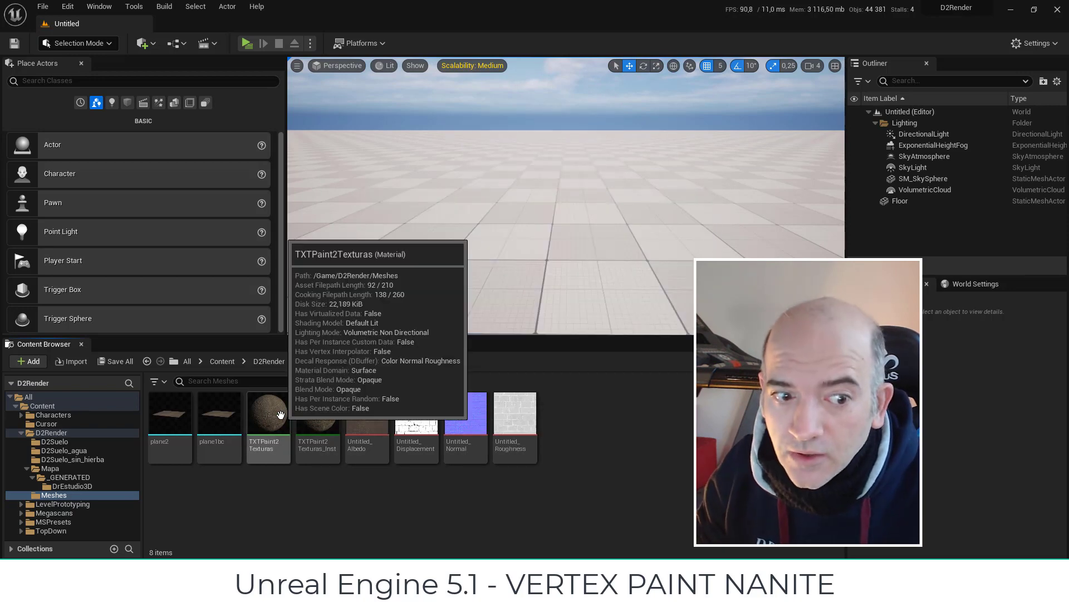
{"action": "left_click", "coordinate": [280, 414]}
{"action": "double_click", "coordinate": [281, 415]}
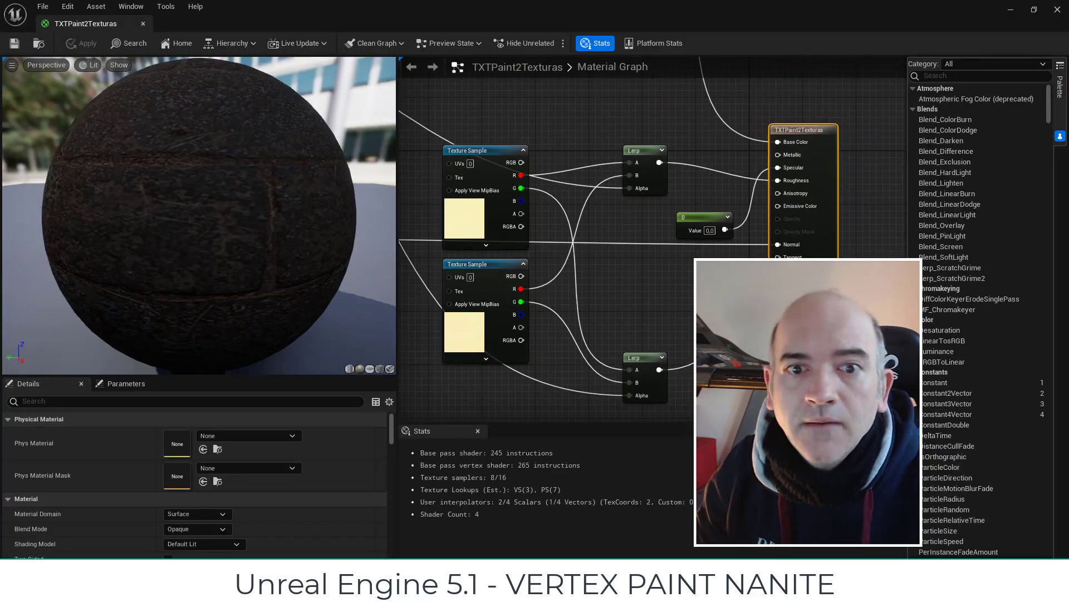
{"action": "scroll", "coordinate": [625, 318], "scroll_direction": "up", "scroll_amount": 4}
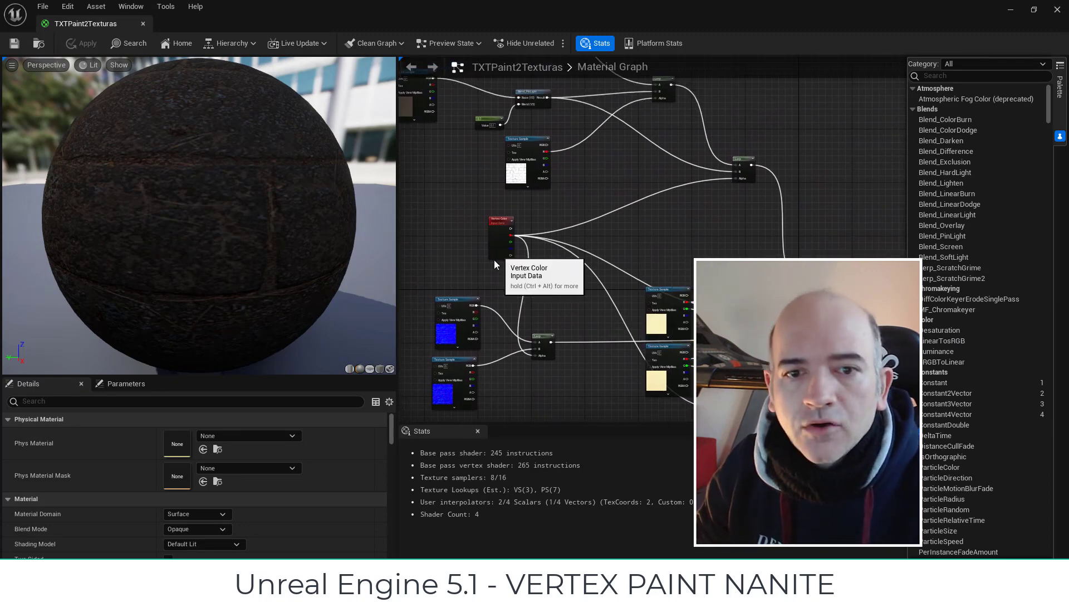
{"action": "mouse_move", "coordinate": [507, 244]}
{"action": "left_mouse_down"}
{"action": "mouse_move", "coordinate": [608, 247]}
{"action": "mouse_move", "coordinate": [529, 259]}
{"action": "left_mouse_up"}
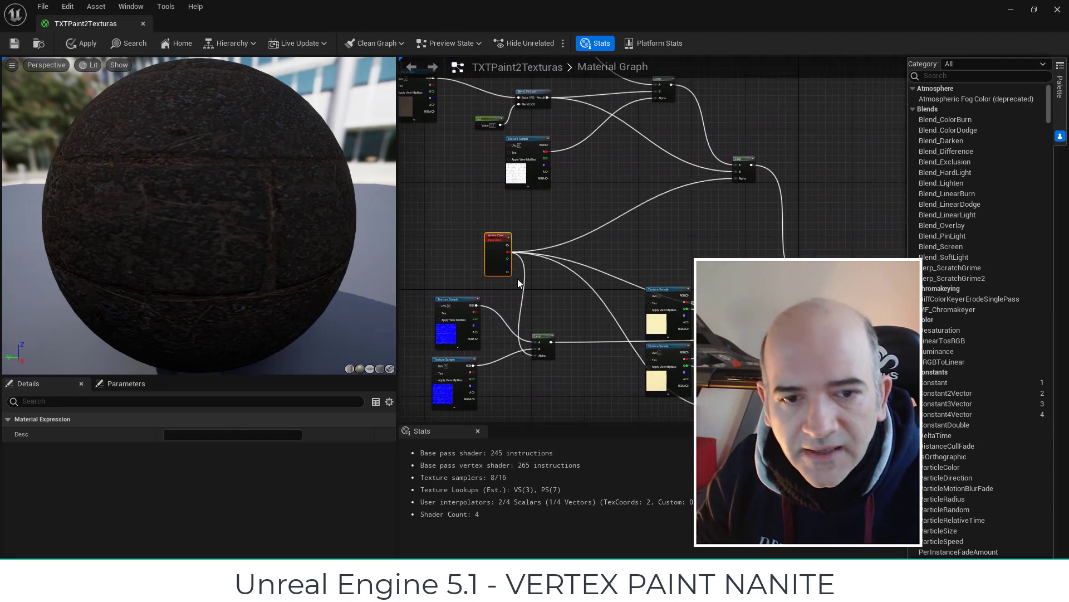
{"action": "left_click", "coordinate": [469, 202]}
{"action": "right_click_drag", "start_coordinate": [470, 202], "coordinate": [676, 185]}
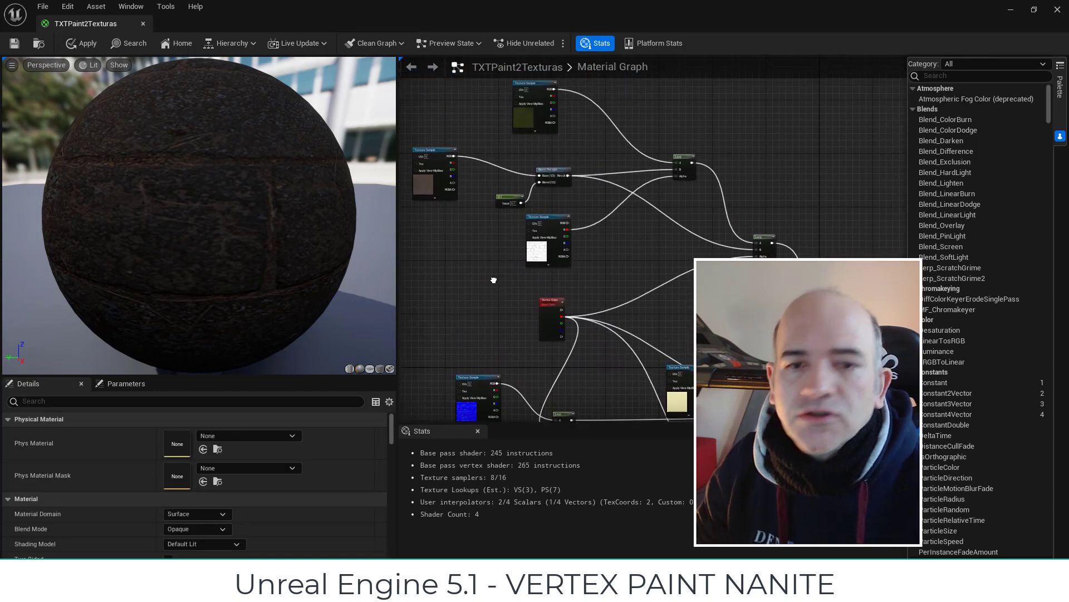
- Preview the Lerp node's moss blend on the sphere, then save and close the material
{"action": "right_click", "coordinate": [676, 184]}
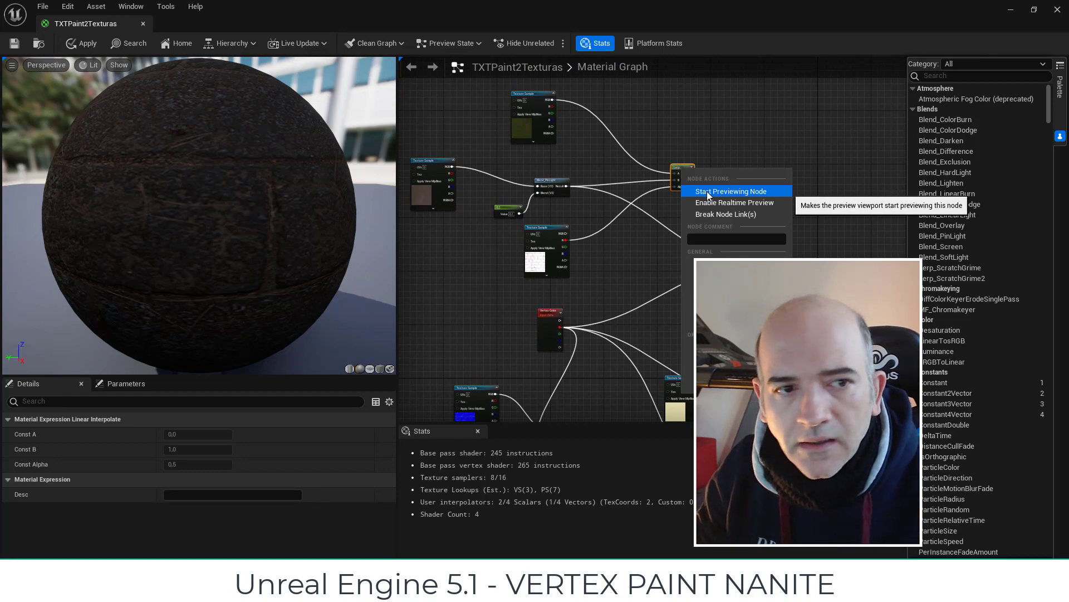
{"action": "left_click", "coordinate": [707, 191]}
{"action": "left_click_drag", "start_coordinate": [381, 268], "coordinate": [455, 235]}
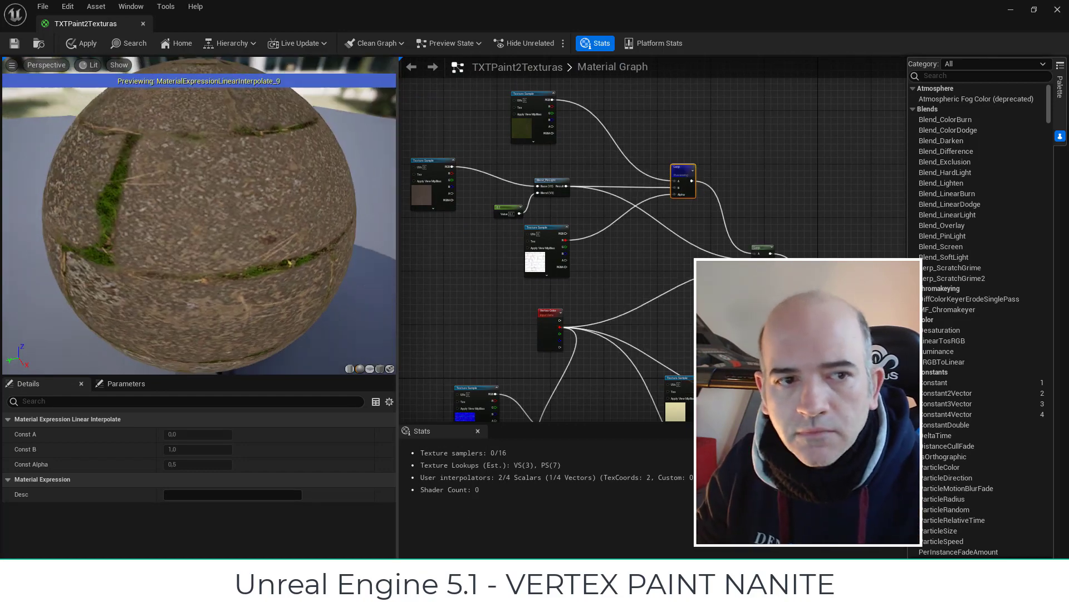
{"action": "right_click", "coordinate": [684, 174]}
{"action": "left_click", "coordinate": [711, 196]}
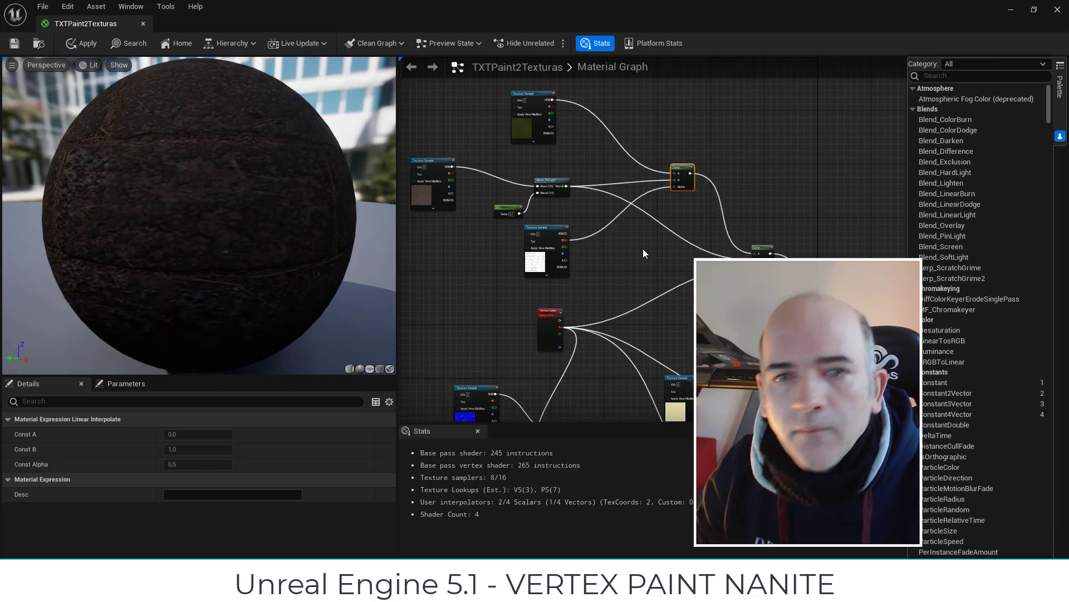
{"action": "left_click", "coordinate": [643, 249]}
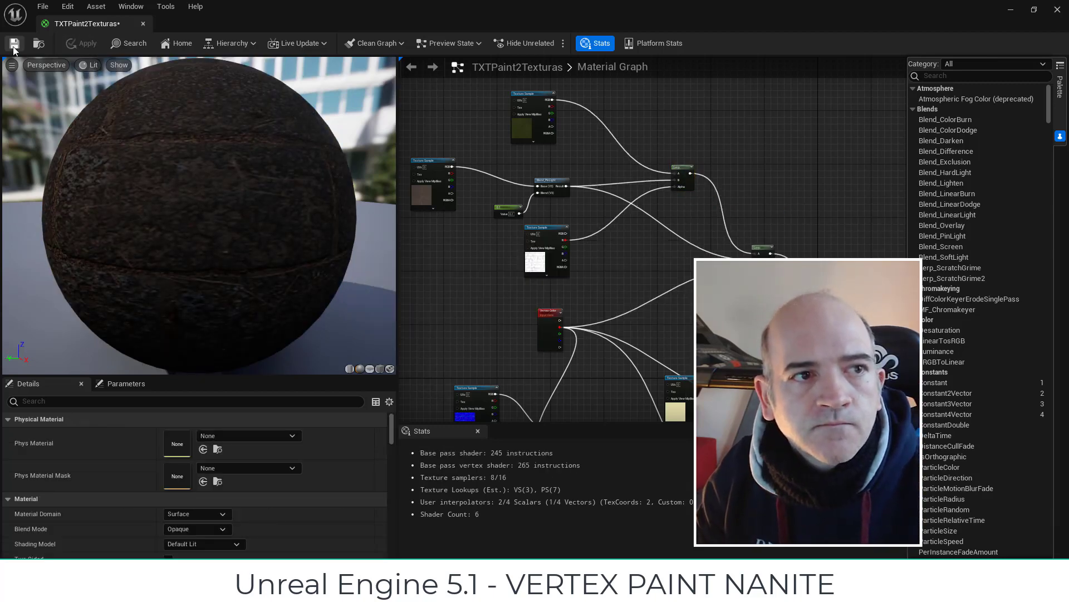
{"action": "key", "text": "ctrl+s"}
{"action": "left_click", "coordinate": [142, 24]}
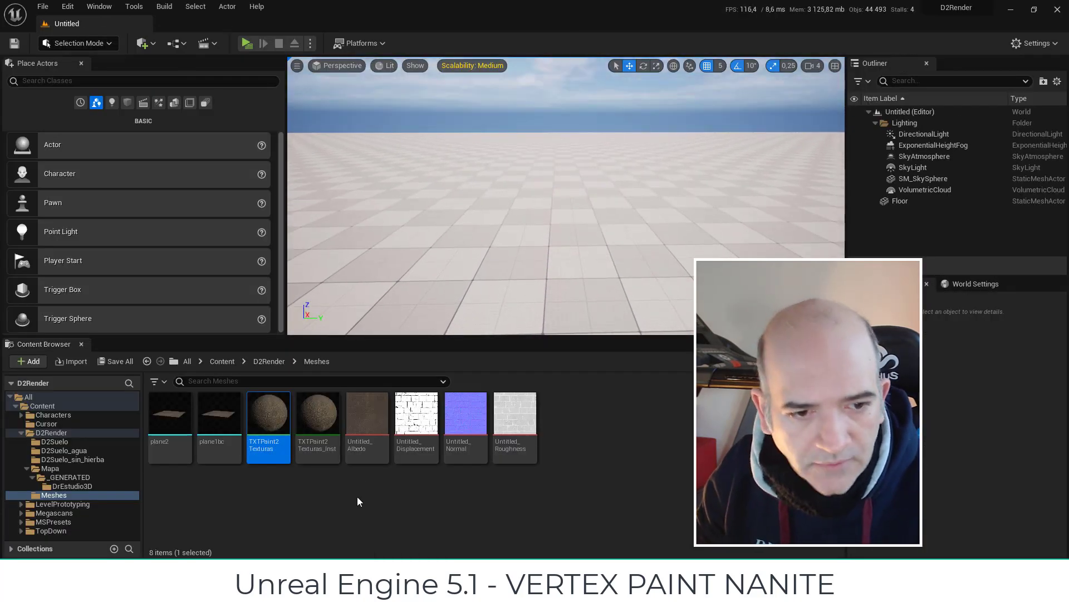
- Import the plane1C FBX mesh into /Game/D2Render/Meshes
{"action": "right_click", "coordinate": [359, 493]}
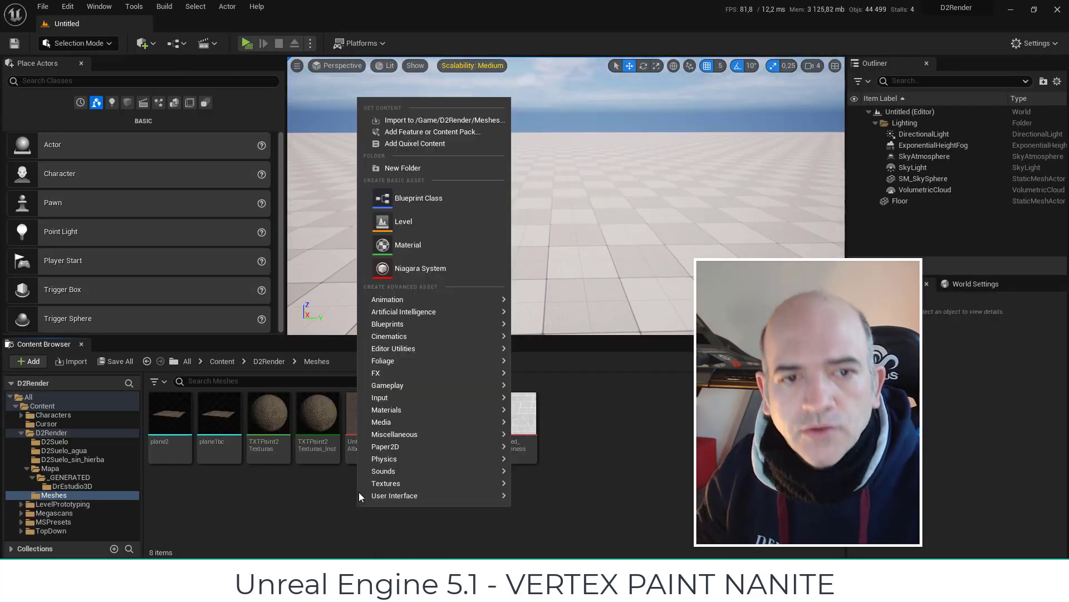
{"action": "left_click", "coordinate": [439, 114]}
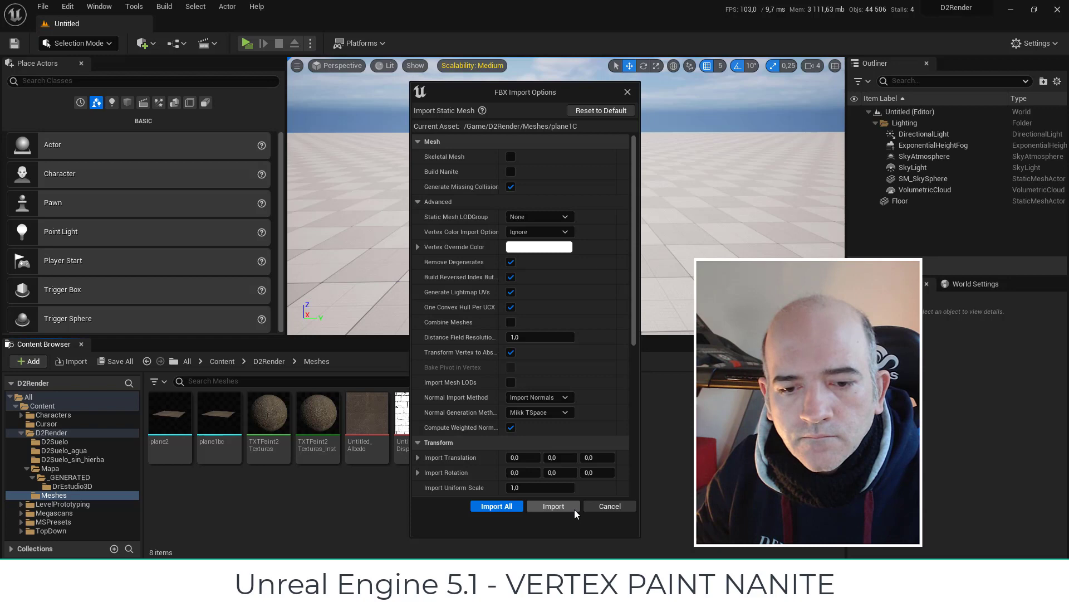
{"action": "left_click", "coordinate": [574, 509]}
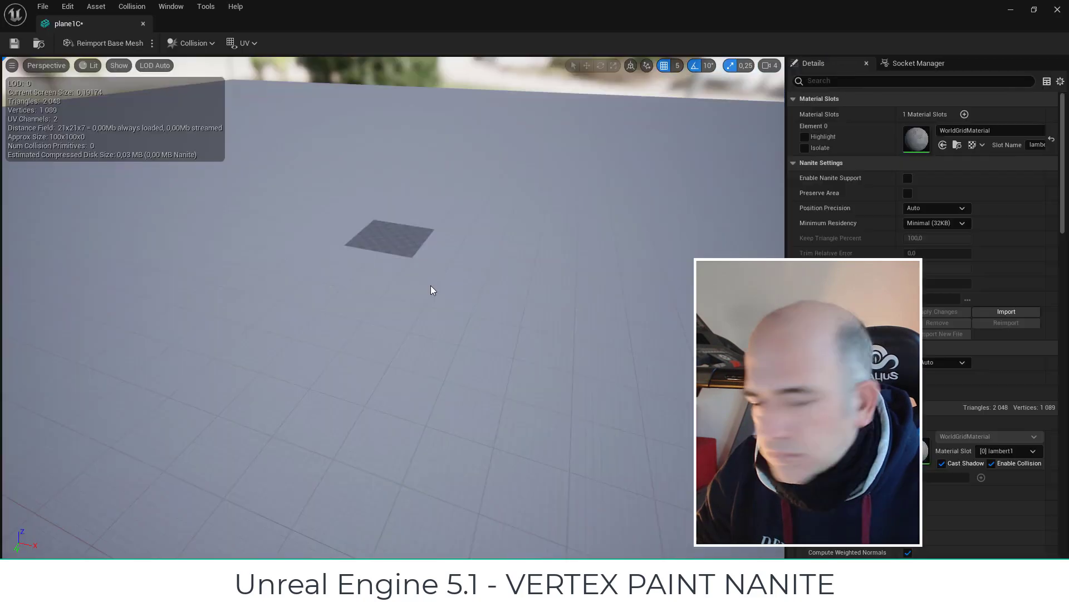
{"action": "scroll", "coordinate": [390, 334], "scroll_direction": "down", "scroll_amount": 5}
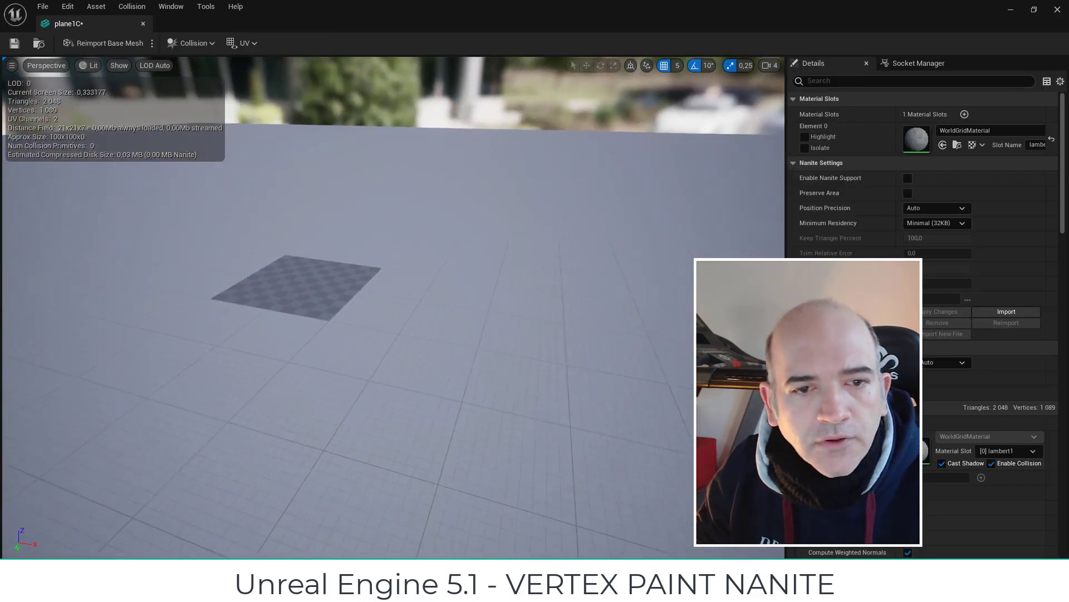
{"action": "left_click_drag", "start_coordinate": [390, 334], "coordinate": [501, 312]}
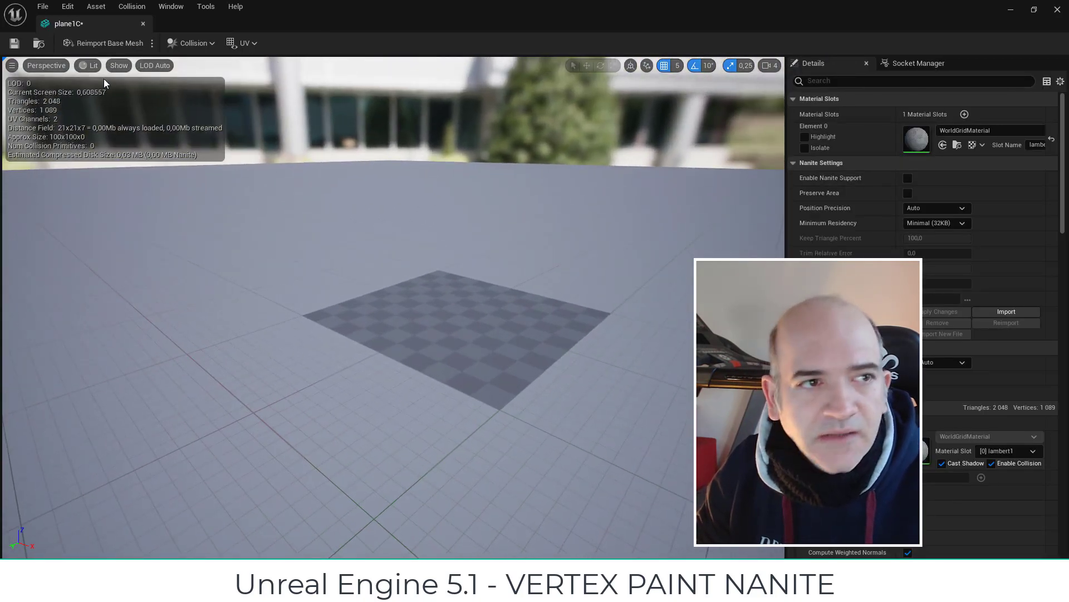
- Inspect plane1C's dense 2,048-triangle grid in Wireframe, then return to Lit shading
{"action": "left_click", "coordinate": [84, 66]}
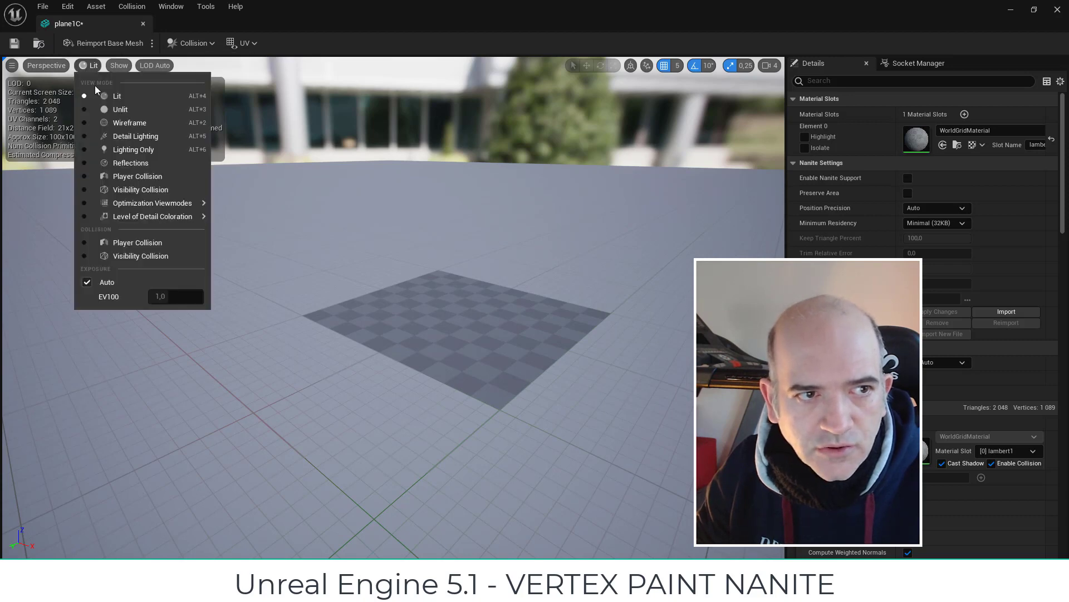
{"action": "mouse_move", "coordinate": [50, 65]}
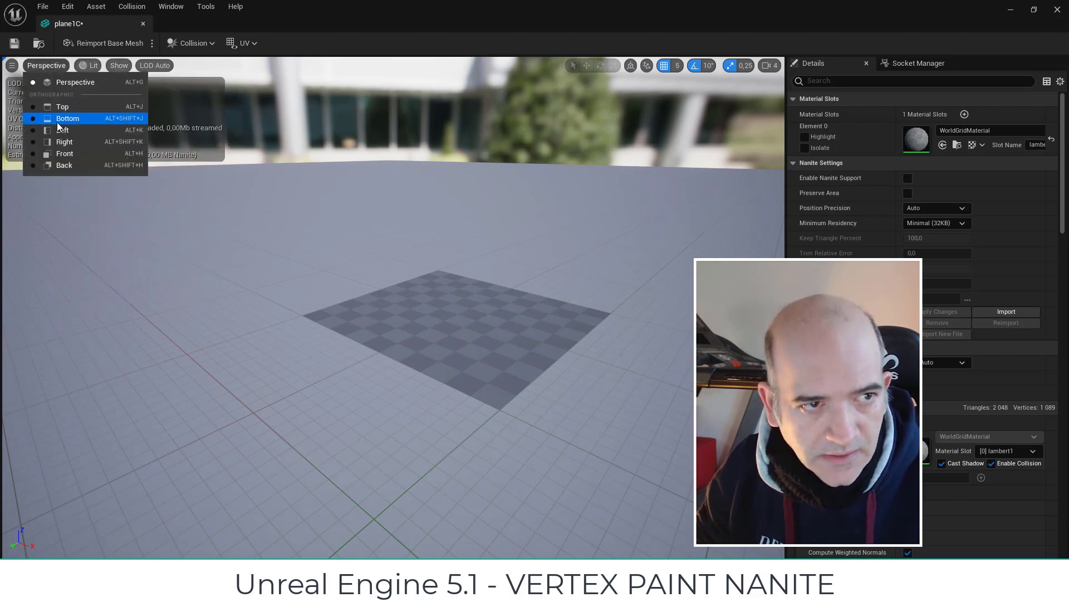
{"action": "mouse_move", "coordinate": [95, 67]}
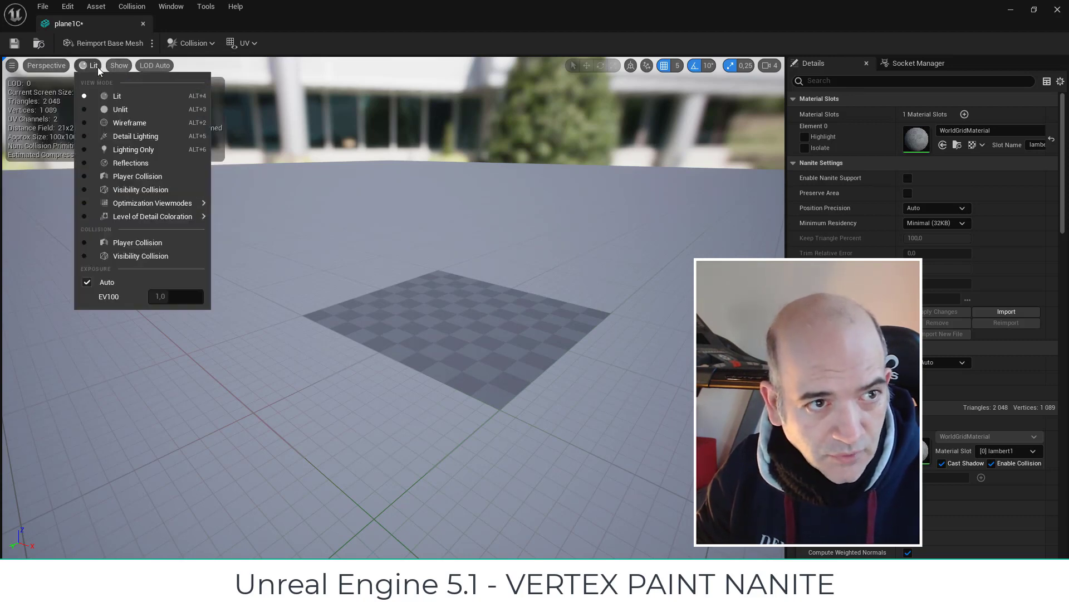
{"action": "left_click", "coordinate": [124, 122]}
{"action": "left_click_drag", "start_coordinate": [445, 241], "coordinate": [445, 241]}
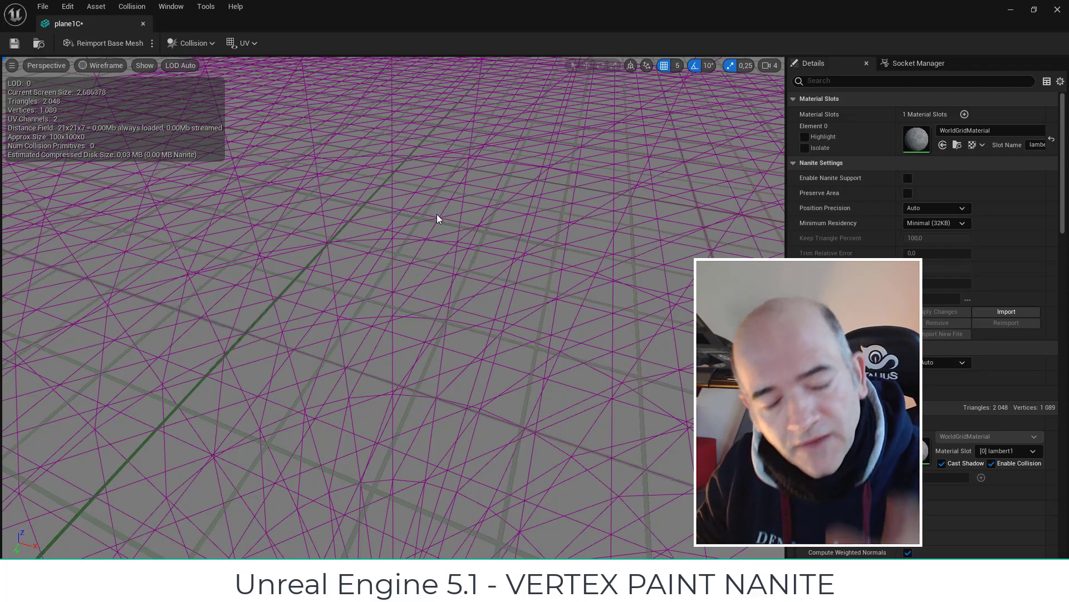
{"action": "left_click_drag", "start_coordinate": [506, 256], "coordinate": [506, 257]}
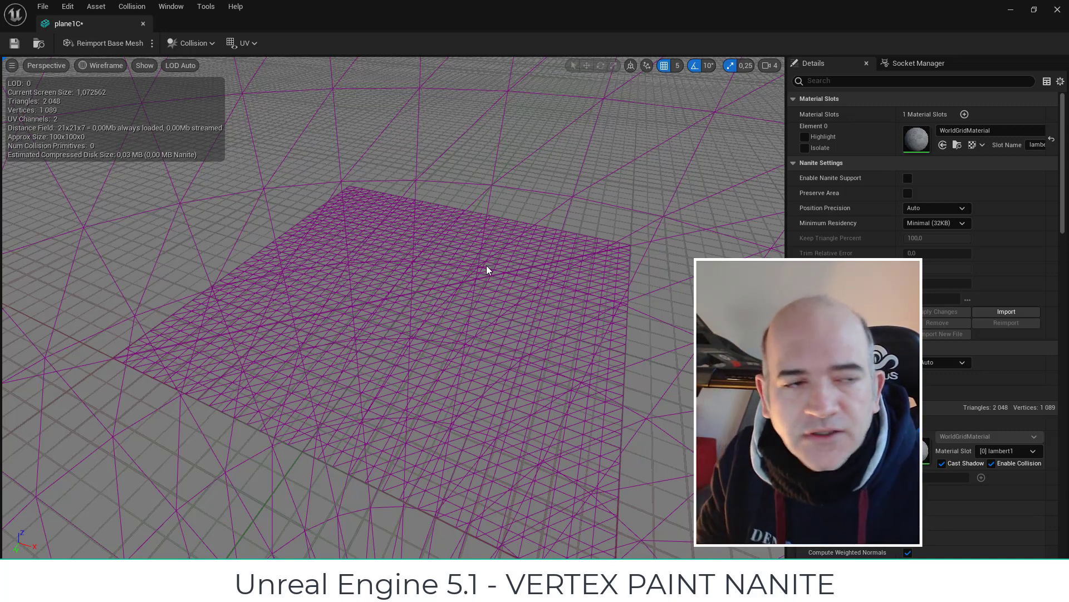
{"action": "left_click", "coordinate": [111, 67]}
{"action": "left_click", "coordinate": [114, 96]}
- Reopen plane1C in a floating editor and assign TXTPaint2Texturas_Inst as its material
{"action": "left_click", "coordinate": [141, 24]}
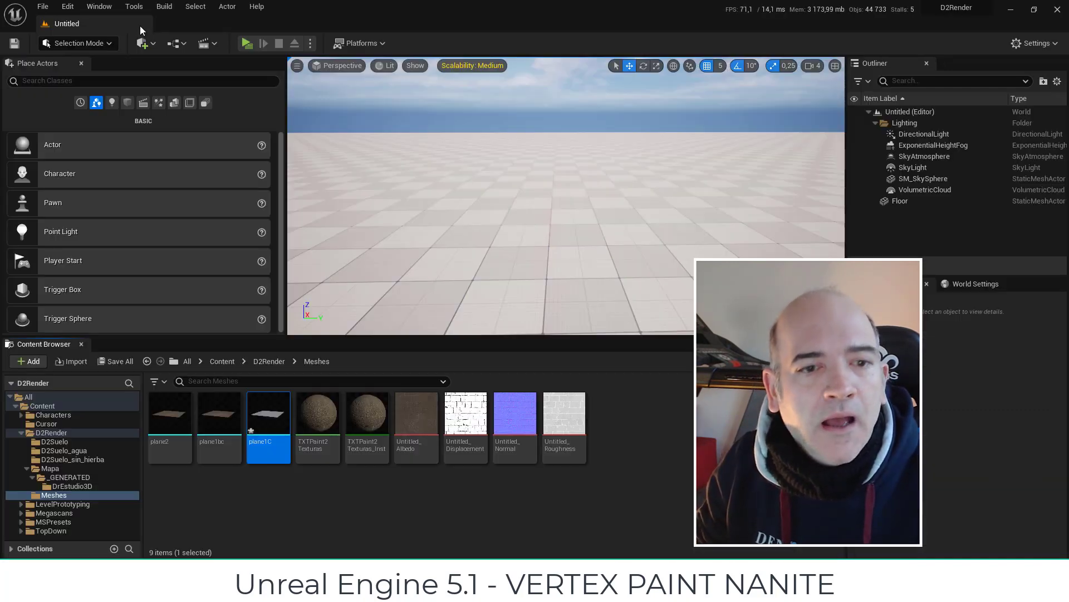
{"action": "double_click", "coordinate": [268, 415]}
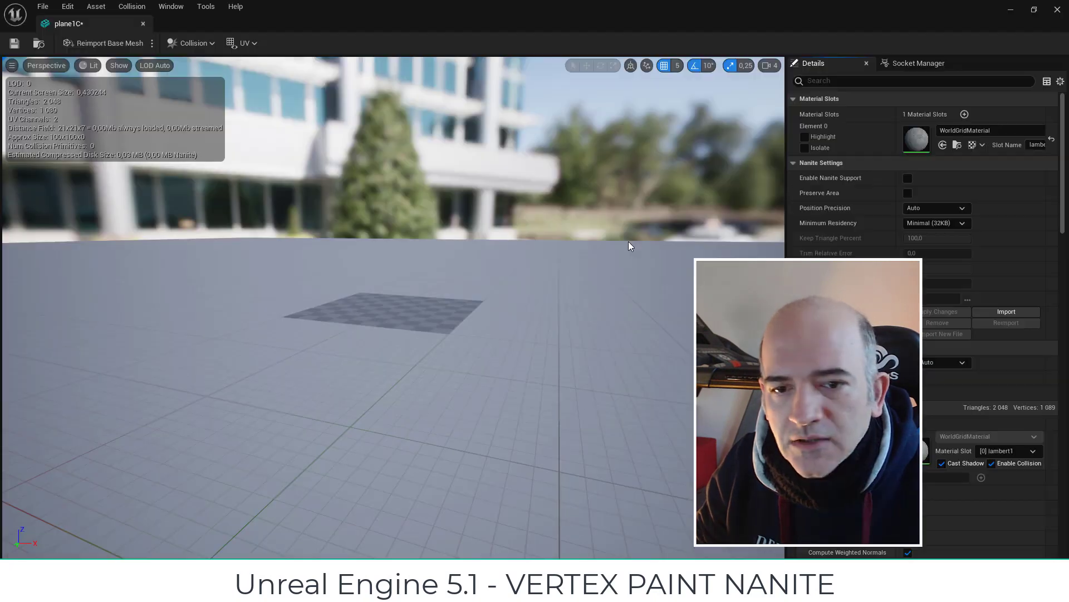
{"action": "mouse_move", "coordinate": [549, 10]}
{"action": "left_mouse_down"}
{"action": "mouse_move", "coordinate": [476, 125]}
{"action": "mouse_move", "coordinate": [573, 64]}
{"action": "left_mouse_up"}
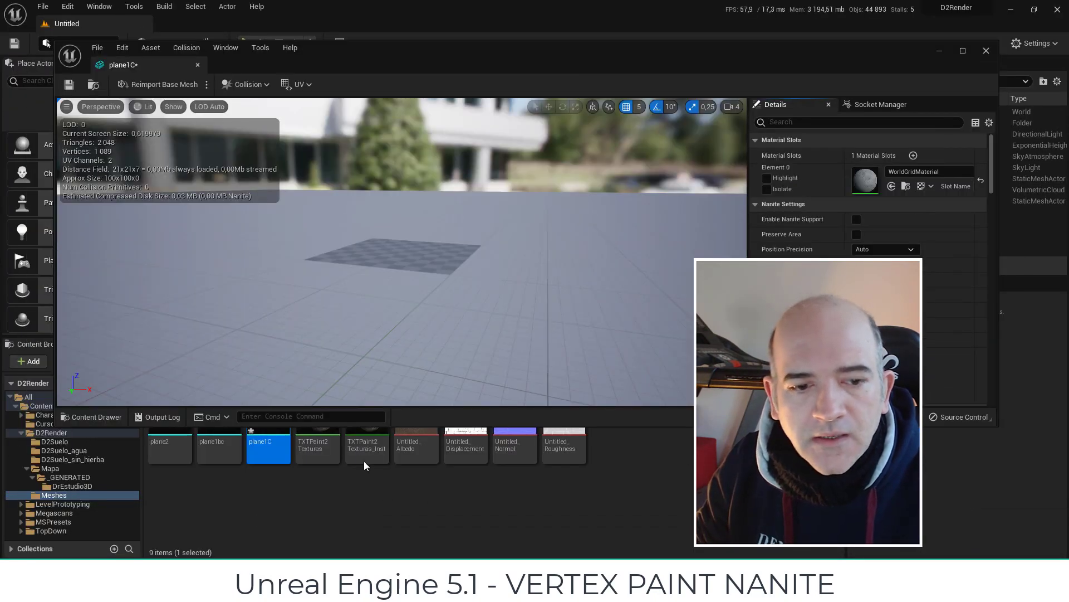
{"action": "left_click_drag", "start_coordinate": [343, 428], "coordinate": [345, 347]}
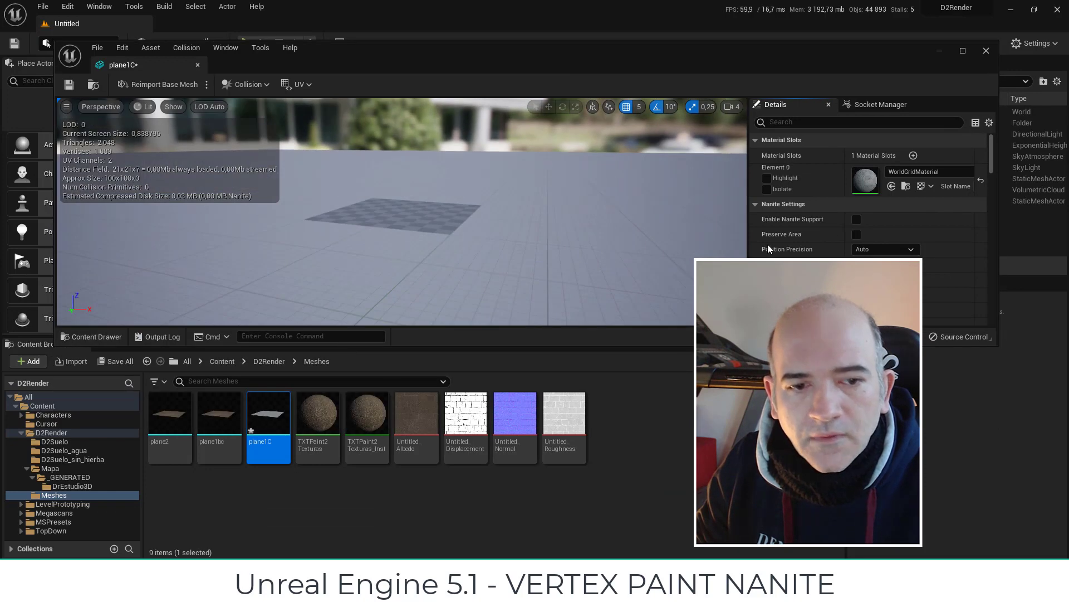
{"action": "scroll", "coordinate": [767, 248], "scroll_direction": "down", "scroll_amount": 10}
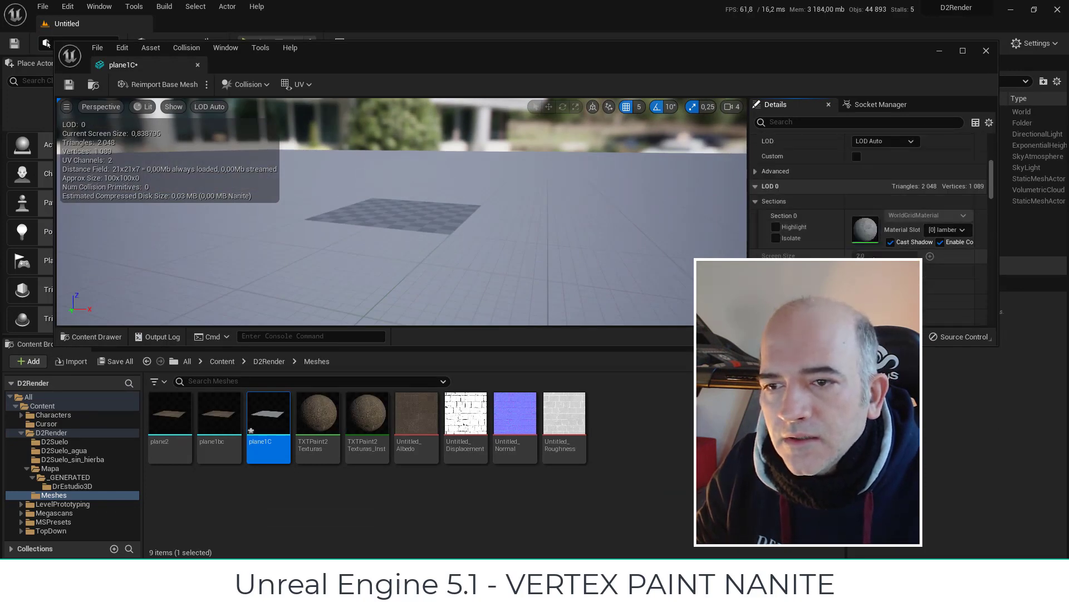
{"action": "scroll", "coordinate": [971, 232], "scroll_direction": "up", "scroll_amount": 10}
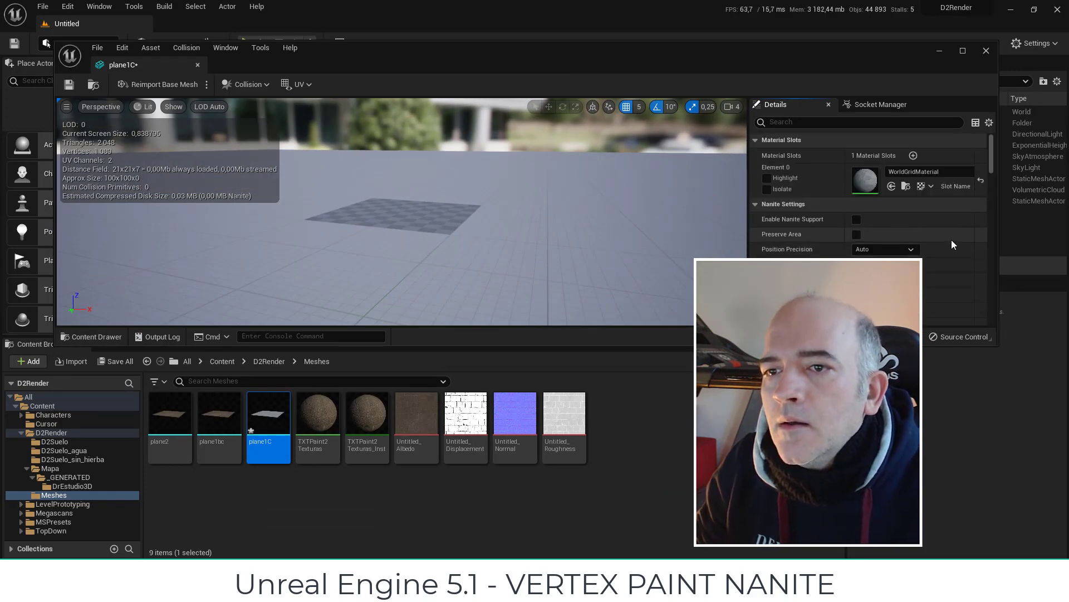
{"action": "mouse_move", "coordinate": [352, 416]}
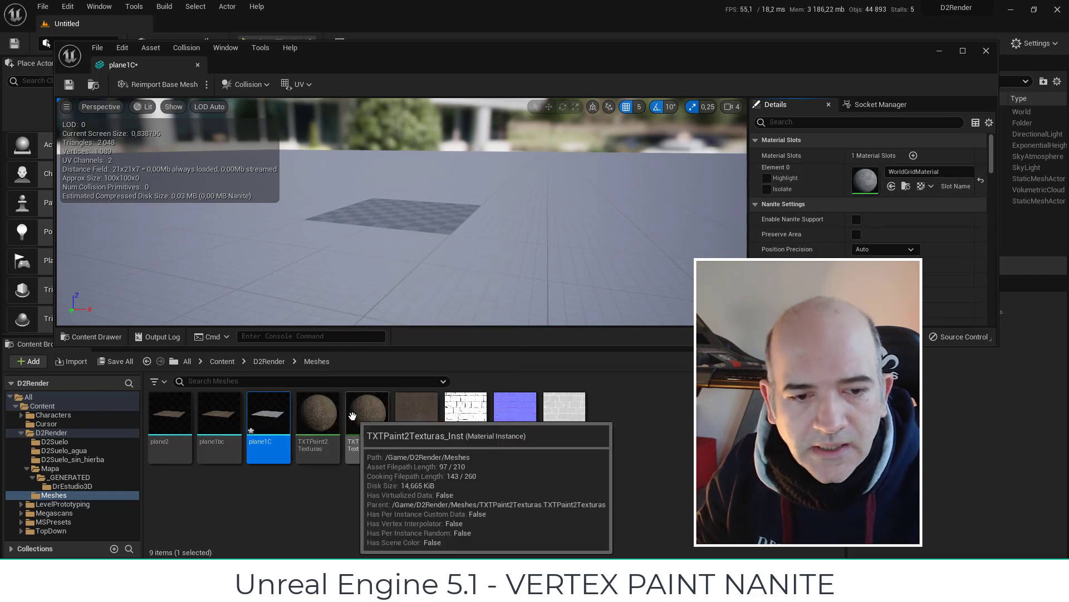
{"action": "left_click_drag", "start_coordinate": [353, 416], "coordinate": [865, 186]}
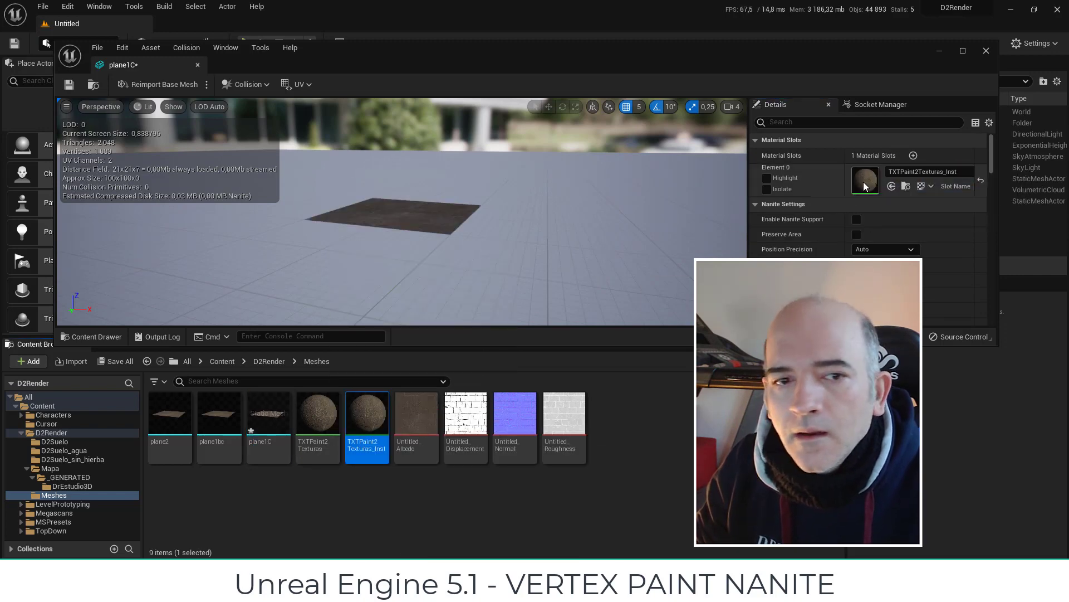
- Check the stone-textured preview, save plane1C and close the mesh editor
{"action": "mouse_move", "coordinate": [401, 234]}
{"action": "right_mouse_down"}
{"action": "mouse_move", "coordinate": [401, 267]}
{"action": "mouse_move", "coordinate": [401, 245]}
{"action": "right_mouse_up"}
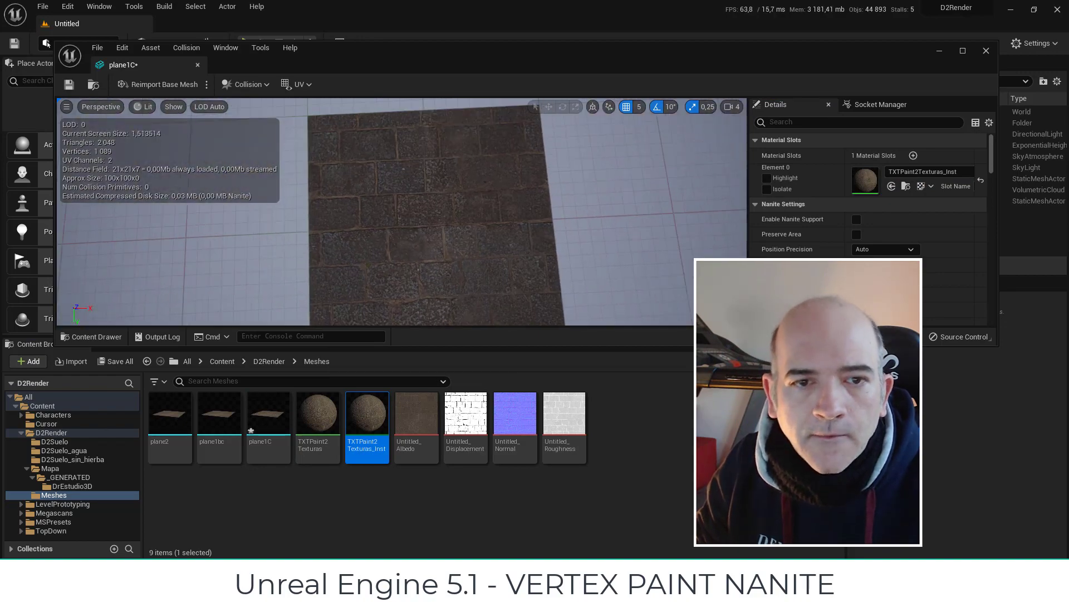
{"action": "right_click_drag", "start_coordinate": [502, 211], "coordinate": [508, 216]}
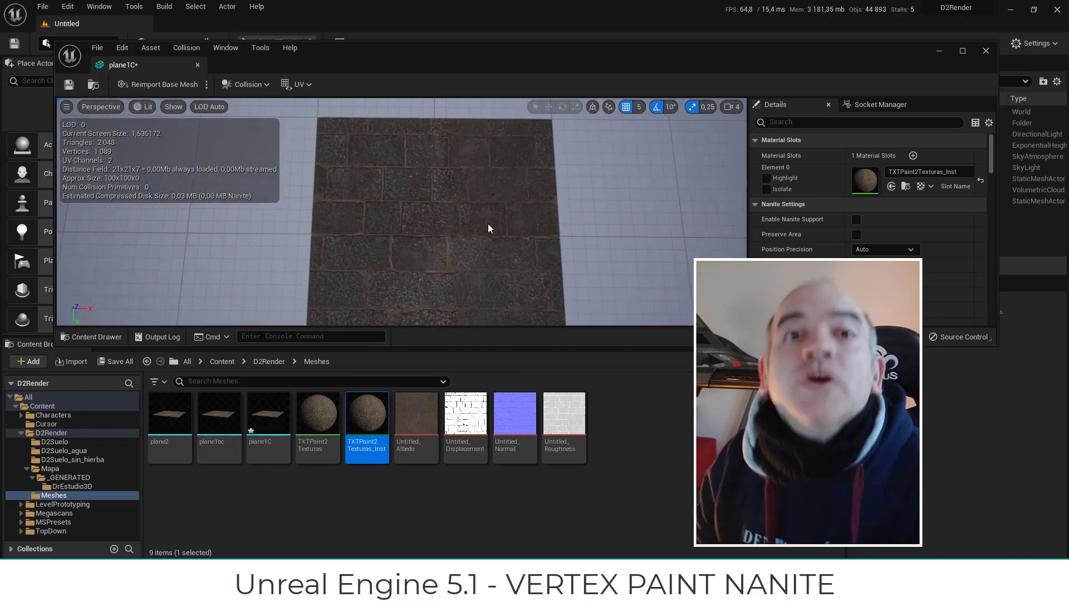
{"action": "left_click", "coordinate": [68, 85]}
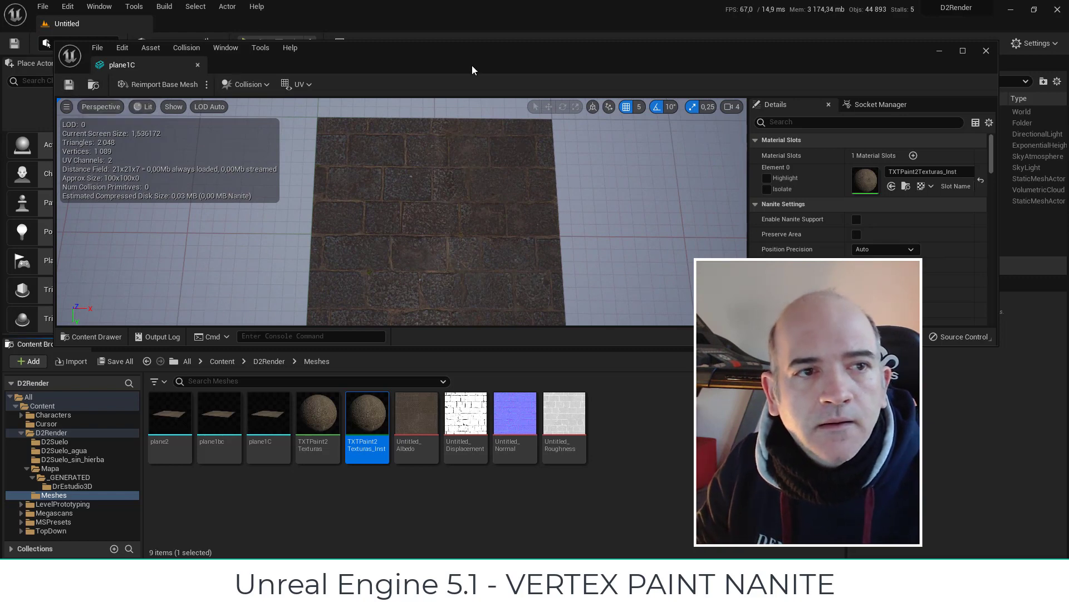
{"action": "left_click", "coordinate": [987, 52]}
{"action": "left_click", "coordinate": [420, 488]}
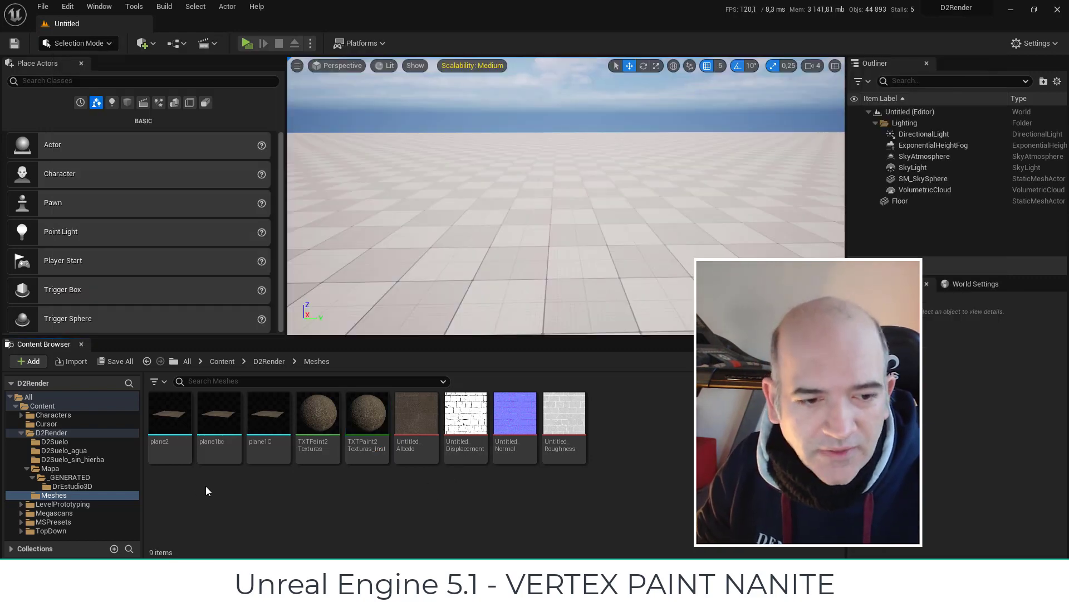
- Duplicate plane1C and force-delete the plane2 and plane1bc meshes
{"action": "right_click", "coordinate": [279, 415]}
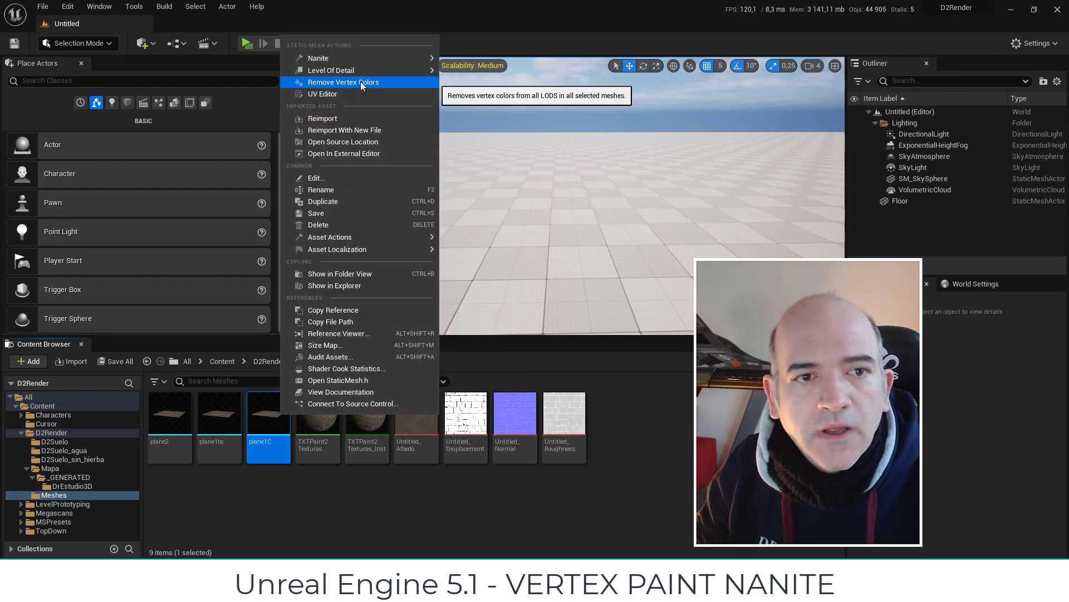
{"action": "left_click", "coordinate": [351, 201]}
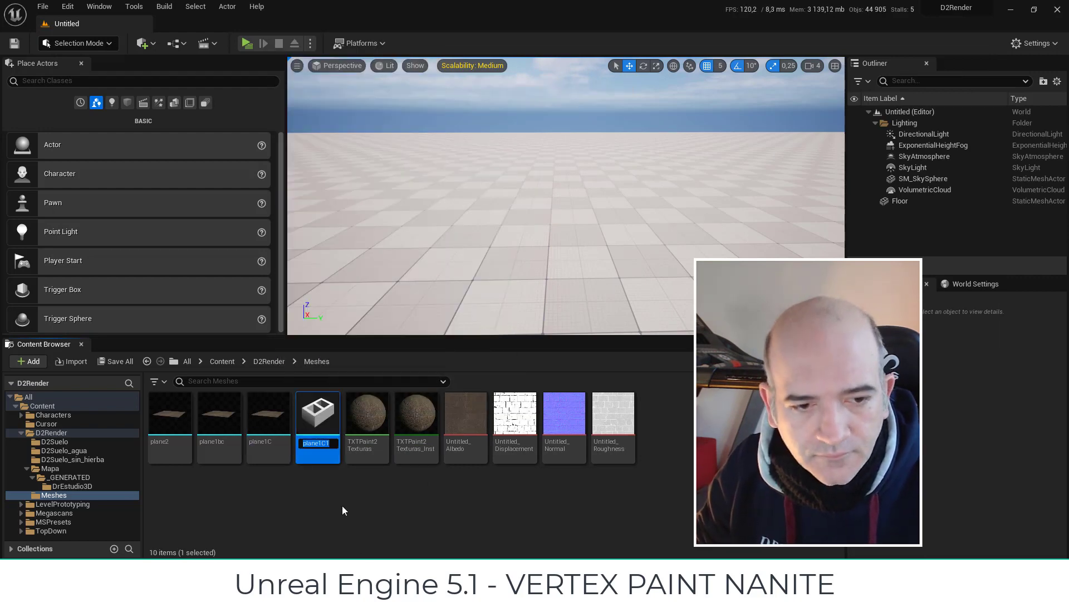
{"action": "key", "text": "Return"}
{"action": "left_click_drag", "start_coordinate": [225, 471], "coordinate": [172, 434]}
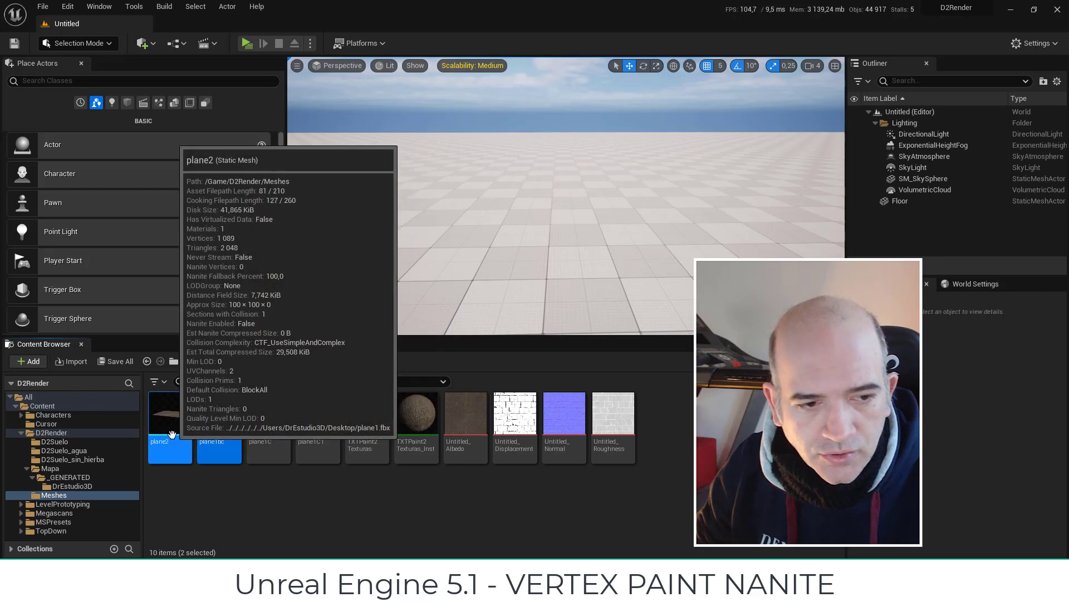
{"action": "key", "text": "Delete"}
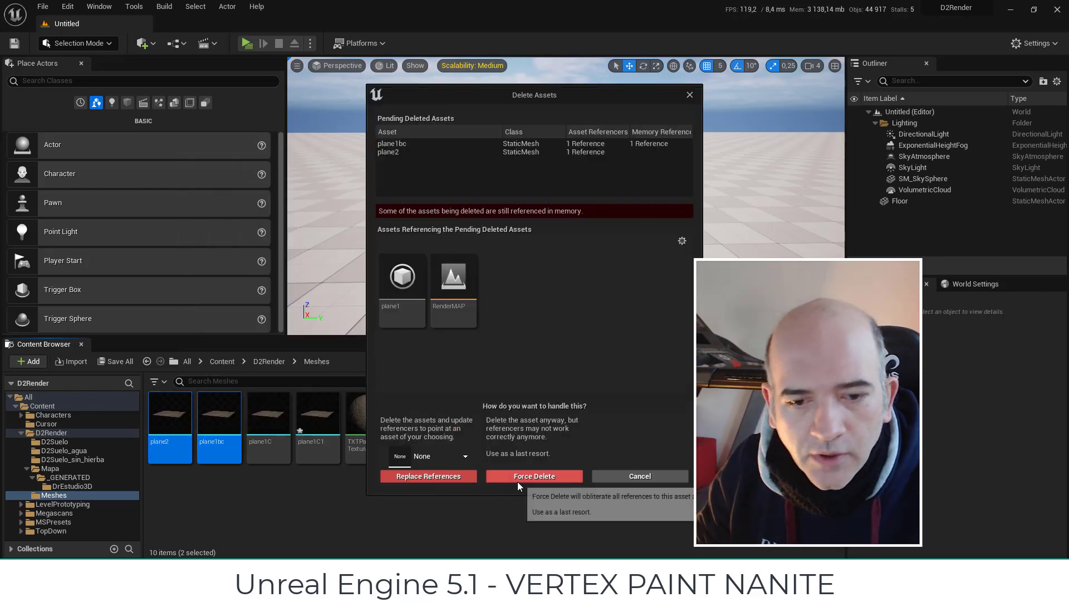
{"action": "left_click", "coordinate": [517, 478]}
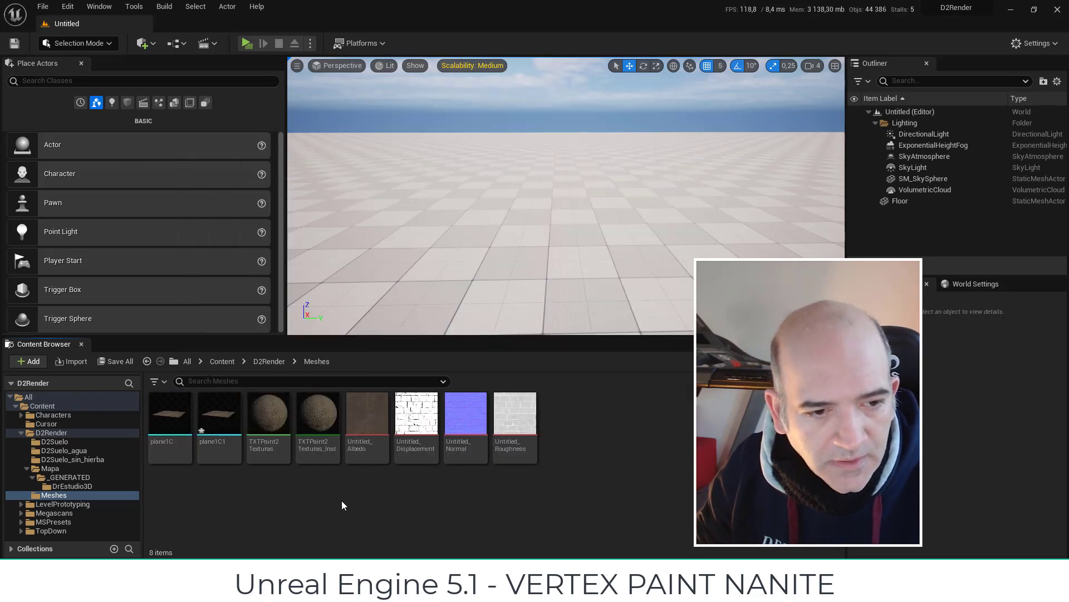
- Rename plane1C to original and its copy plane1C1 to pintado_vertex_nanite
{"action": "left_click", "coordinate": [170, 420]}
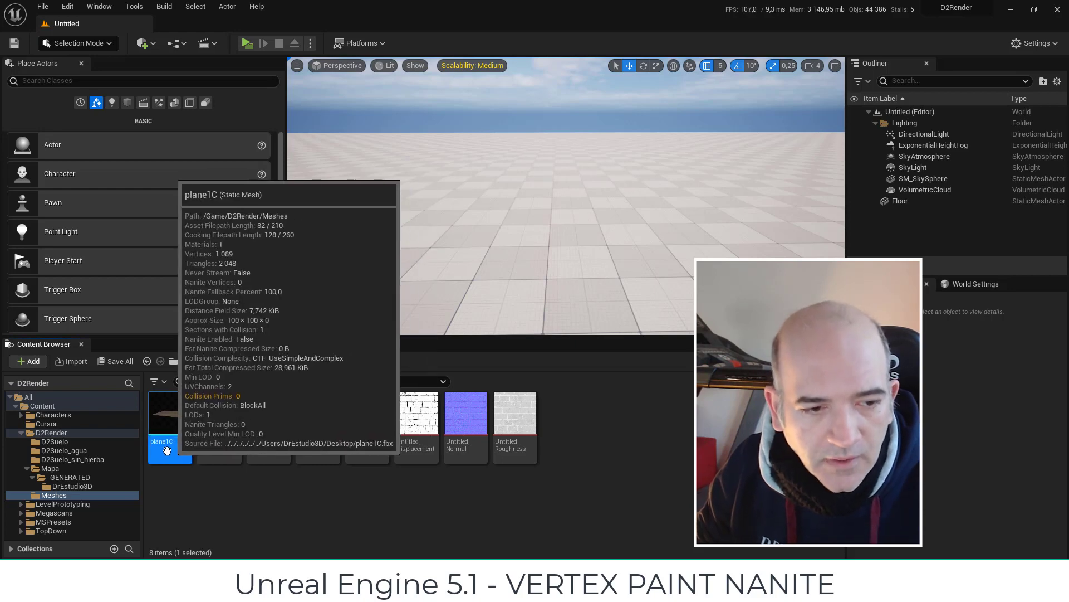
{"action": "left_click", "coordinate": [167, 442]}
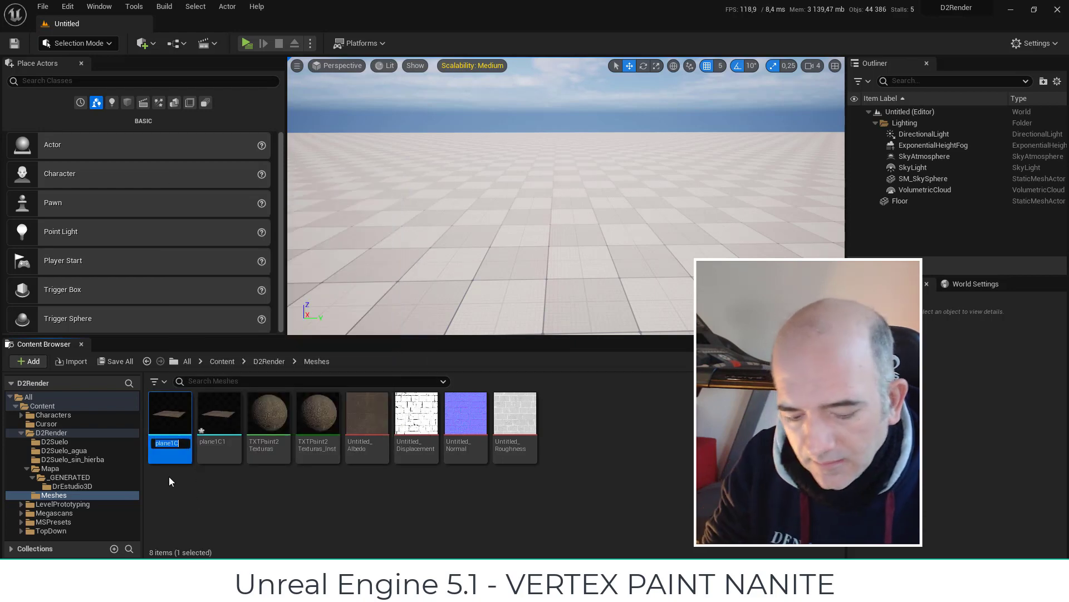
{"action": "type", "text": "original"}
{"action": "key", "text": "Return"}
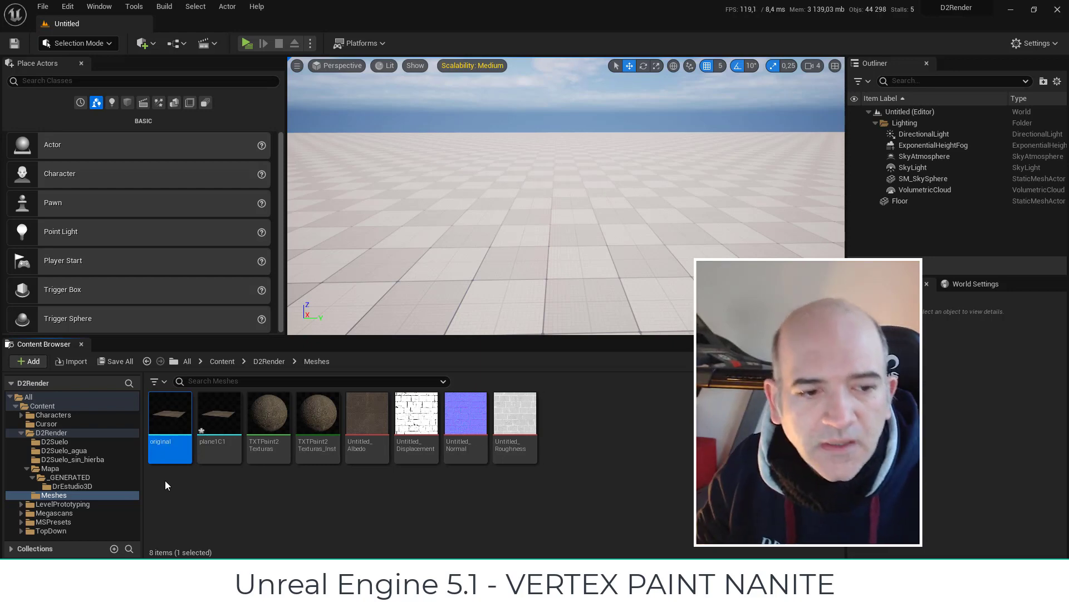
{"action": "left_click", "coordinate": [214, 450]}
{"action": "left_click", "coordinate": [214, 446]}
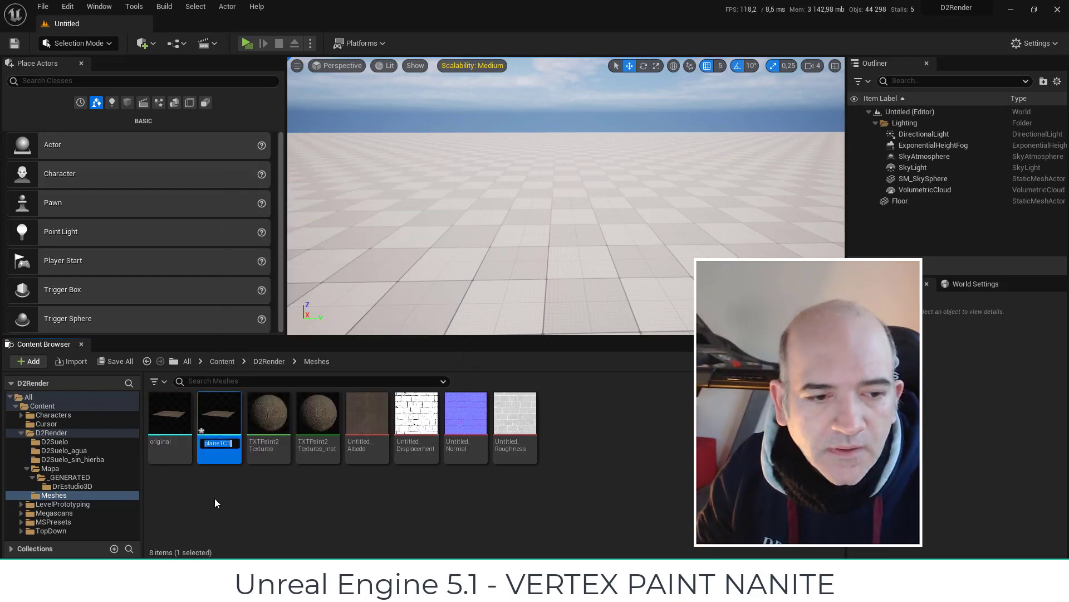
{"action": "type", "text": "no"}
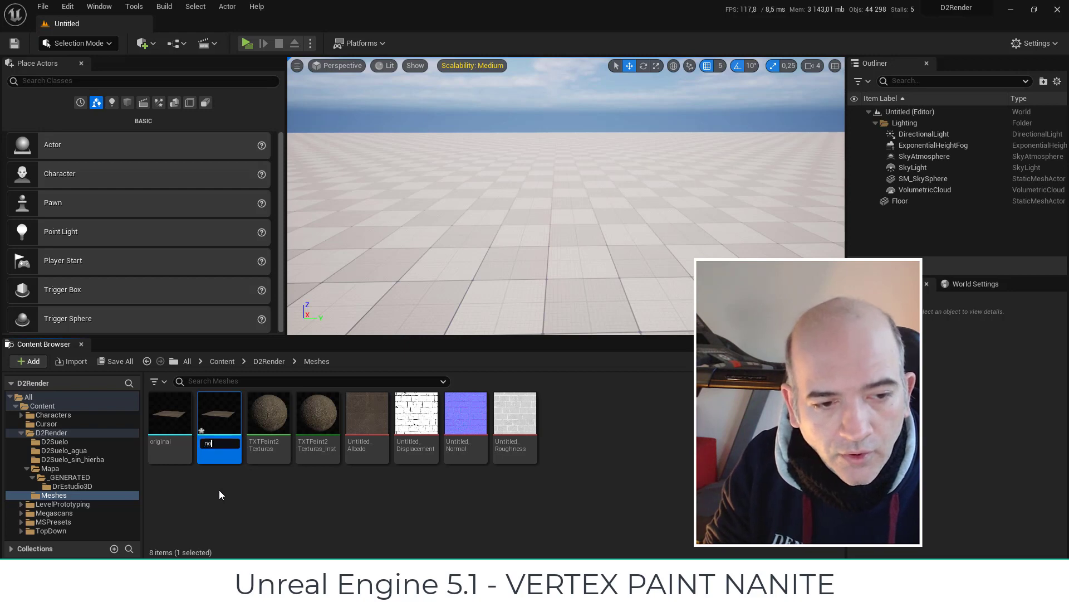
{"action": "type", "text": "p"}
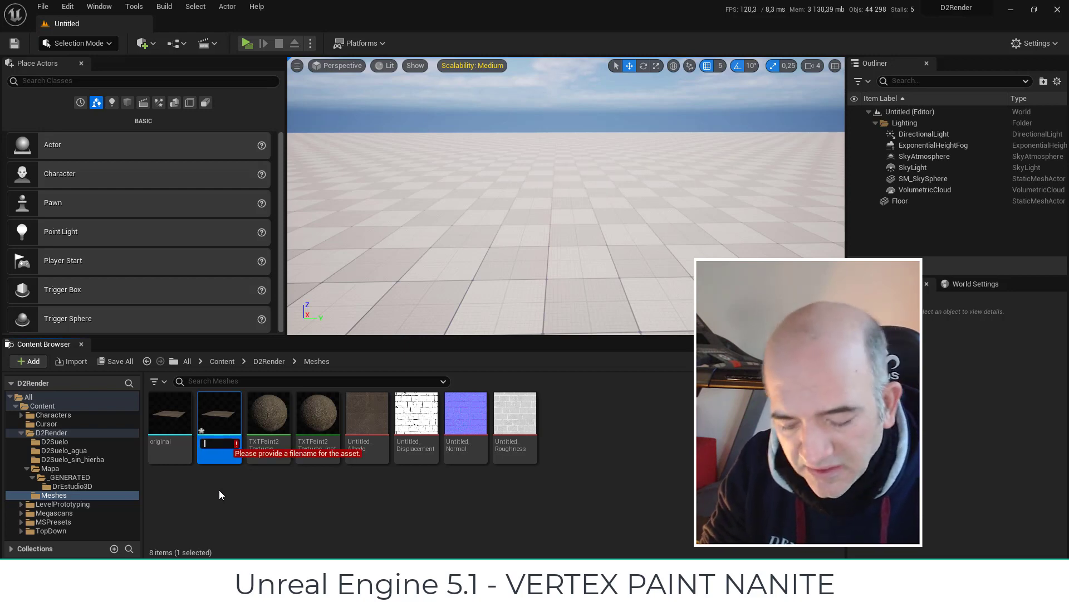
{"action": "type", "text": "intado"}
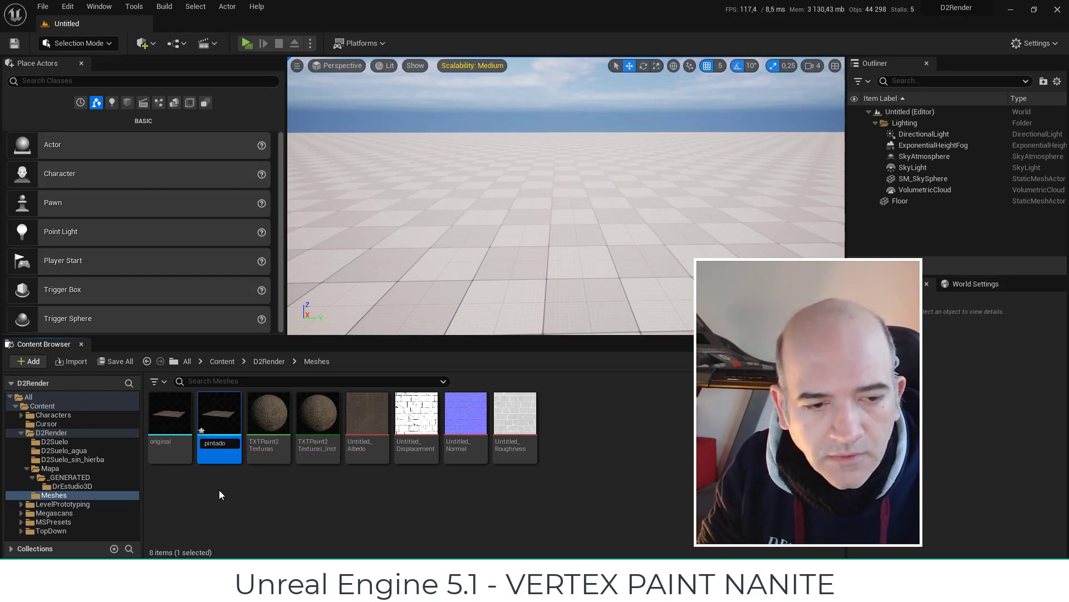
{"action": "type", "text": "_verte"}
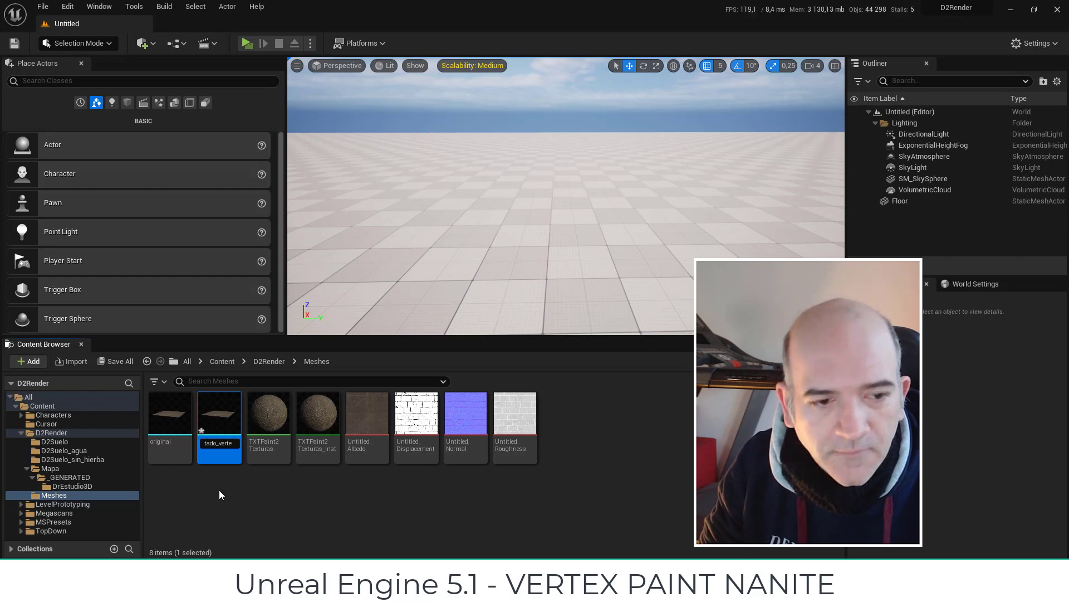
{"action": "type", "text": "x_nanite"}
{"action": "key", "text": "Return"}
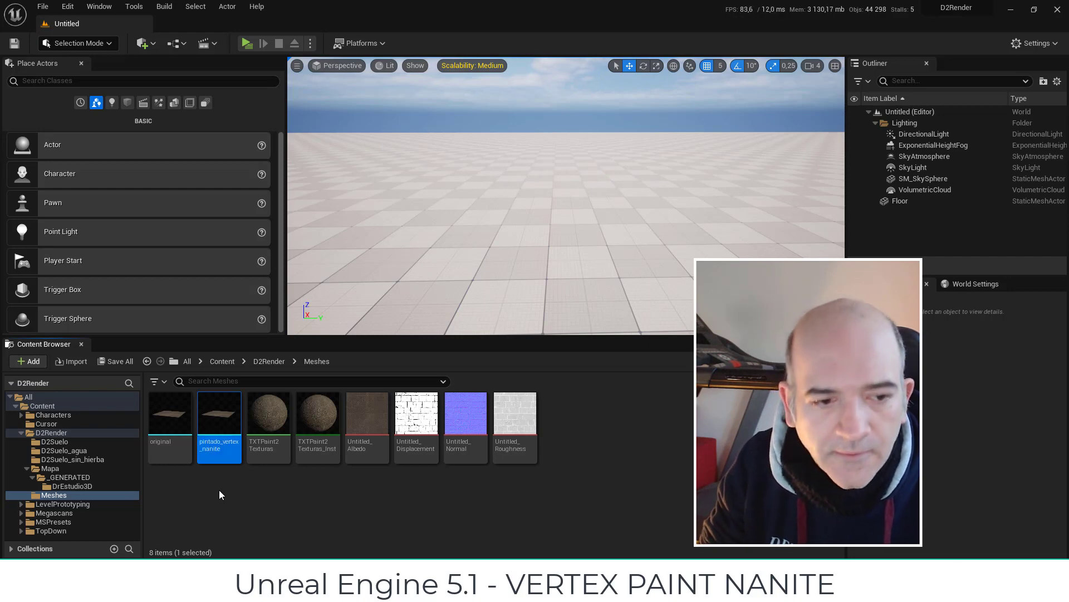
{"action": "left_click", "coordinate": [219, 490]}
{"action": "mouse_move", "coordinate": [220, 416]}
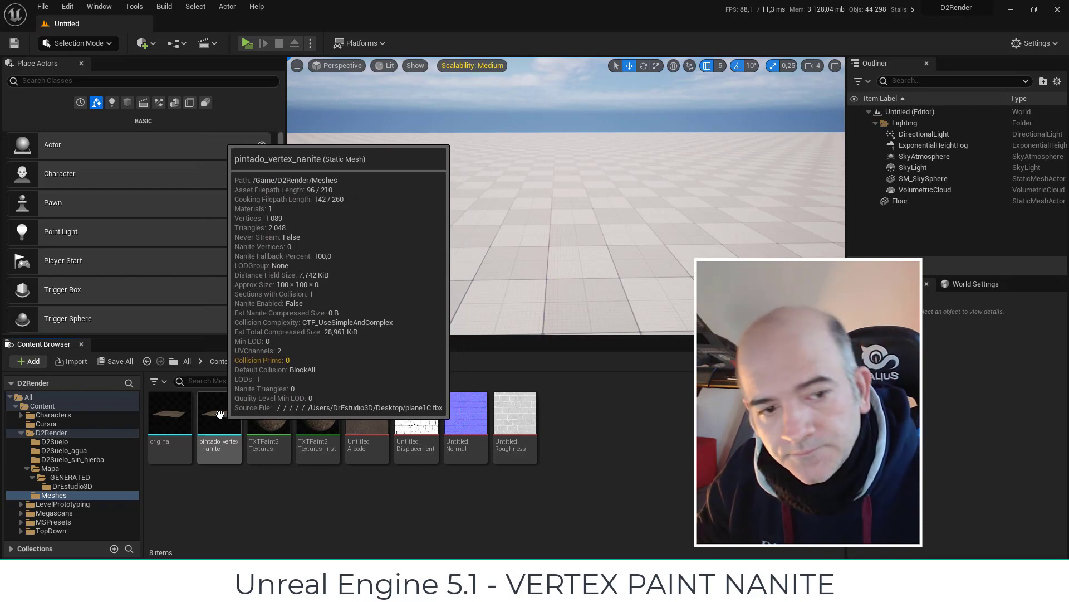
- Place pintado_vertex_nanite in the level and frame it in the viewport
{"action": "left_click_drag", "start_coordinate": [220, 416], "coordinate": [520, 237]}
{"action": "key", "text": "f"}
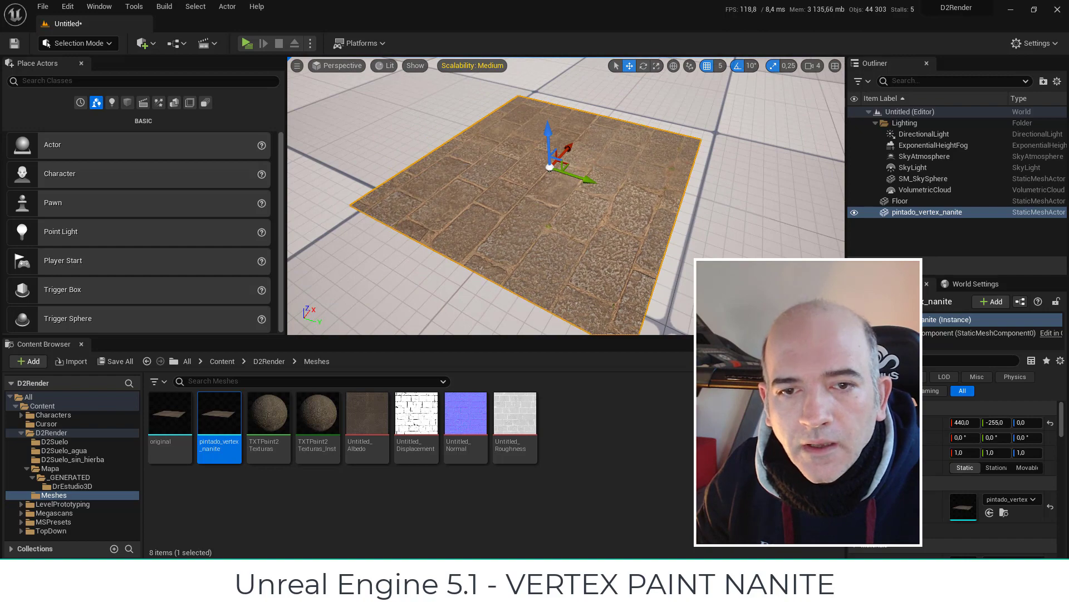
{"action": "scroll", "coordinate": [643, 269], "scroll_direction": "down", "scroll_amount": 5}
{"action": "scroll", "coordinate": [643, 269], "scroll_direction": "up", "scroll_amount": 4}
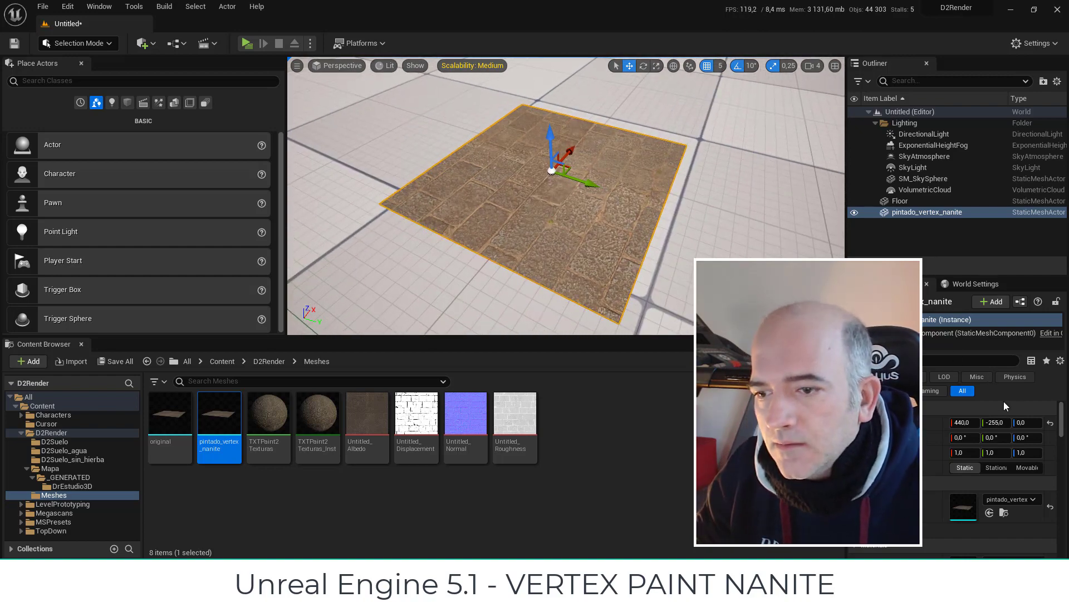
{"action": "right_click_drag", "start_coordinate": [668, 264], "coordinate": [668, 223]}
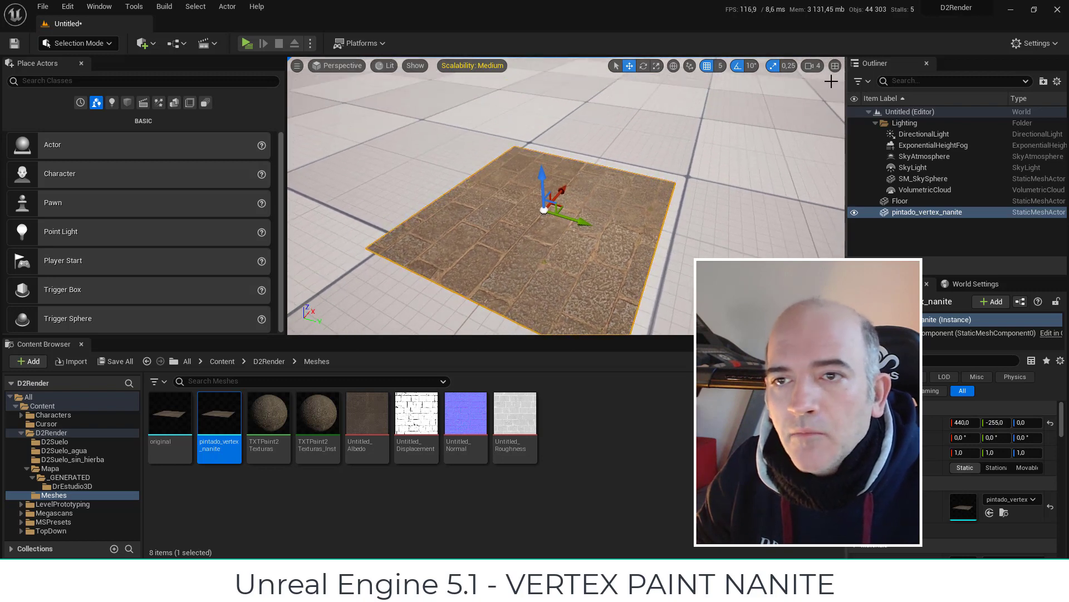
- In maximized Top view, duplicate the plane as pintado_vertex_nanite2 right beside the original
{"action": "left_click", "coordinate": [835, 66]}
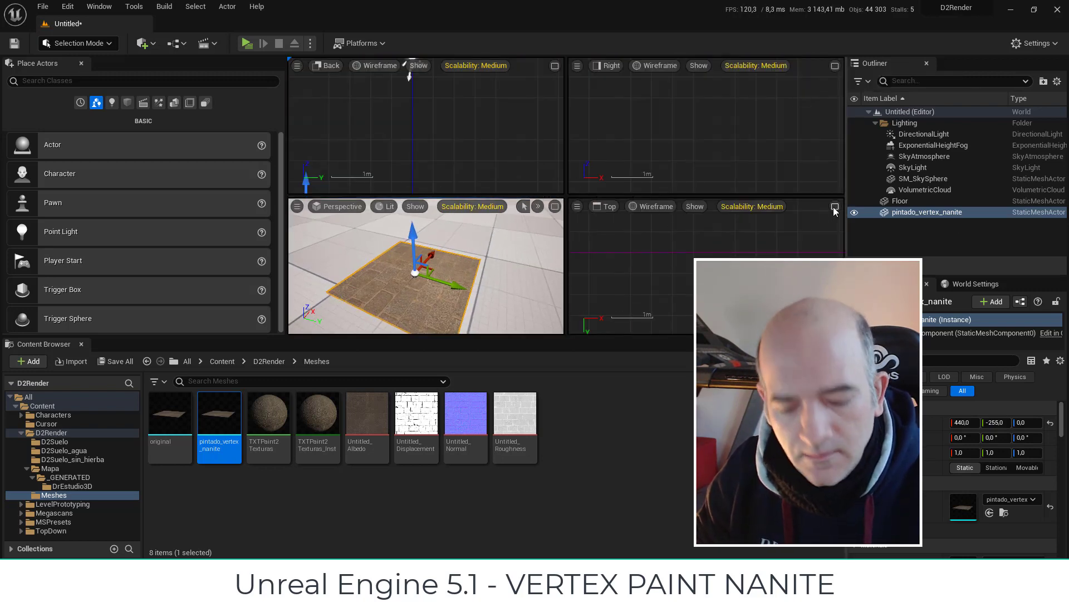
{"action": "left_click", "coordinate": [835, 207]}
{"action": "key", "text": "f"}
{"action": "scroll", "coordinate": [687, 197], "scroll_direction": "down", "scroll_amount": 2}
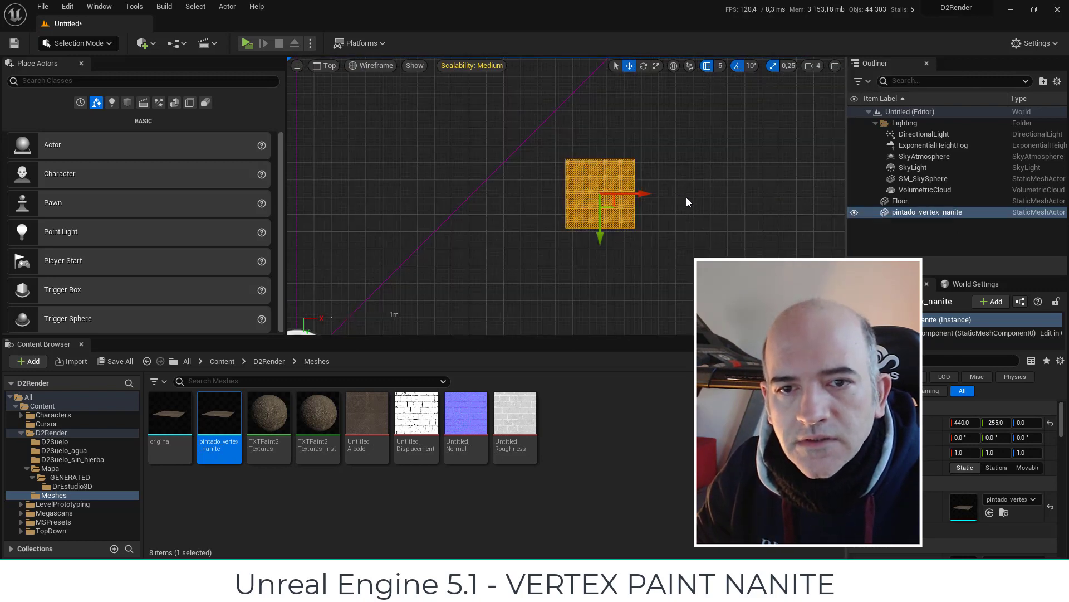
{"action": "scroll", "coordinate": [667, 219], "scroll_direction": "up", "scroll_amount": 3}
{"action": "scroll", "coordinate": [632, 163], "scroll_direction": "up", "scroll_amount": 2}
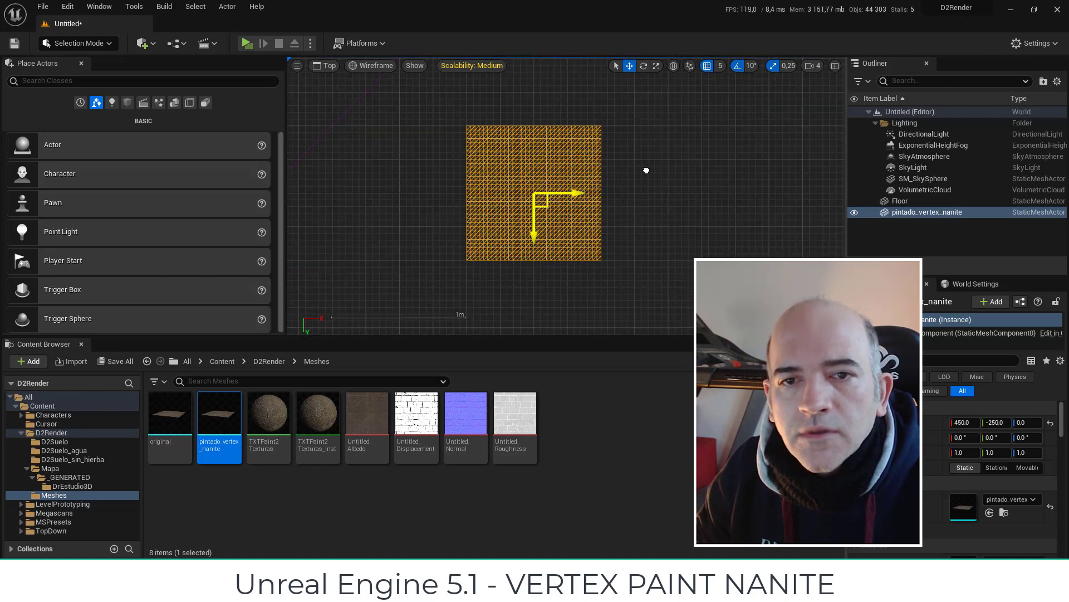
{"action": "left_click_drag", "start_coordinate": [573, 193], "coordinate": [821, 209], "text": "alt"}
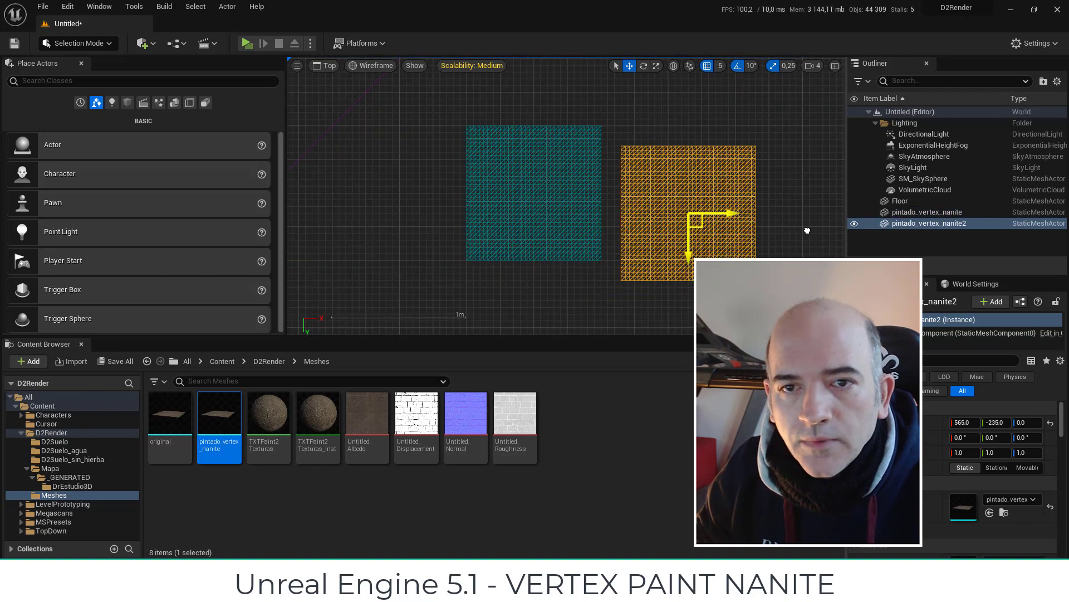
{"action": "right_click_drag", "start_coordinate": [822, 209], "coordinate": [773, 223]}
{"action": "left_click", "coordinate": [833, 121]}
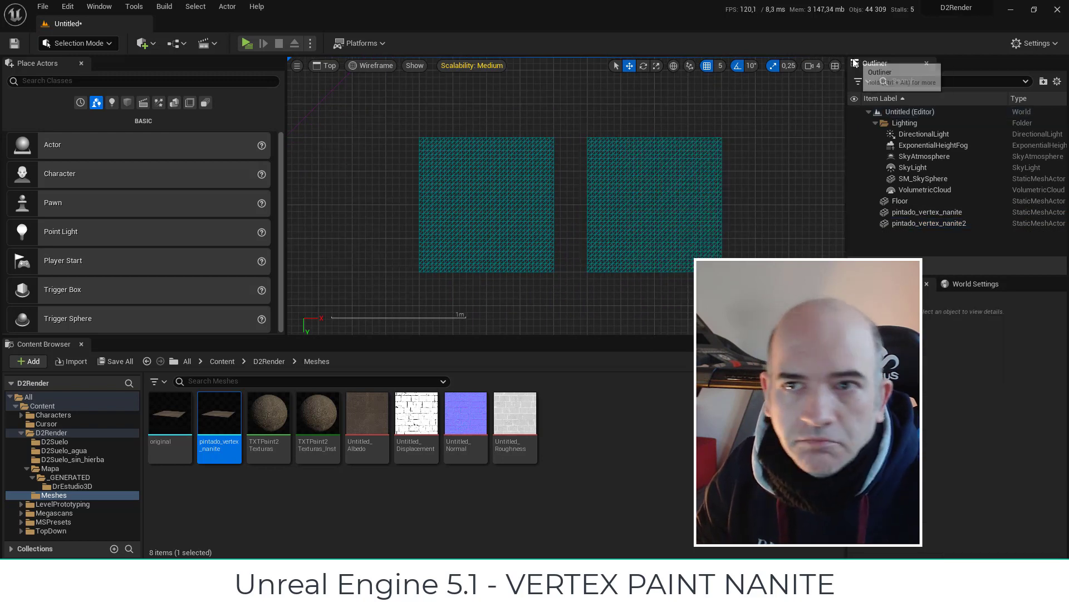
{"action": "left_click", "coordinate": [835, 65]}
- Maximize the Perspective view and lower the camera speed to 2
{"action": "left_click", "coordinate": [555, 206]}
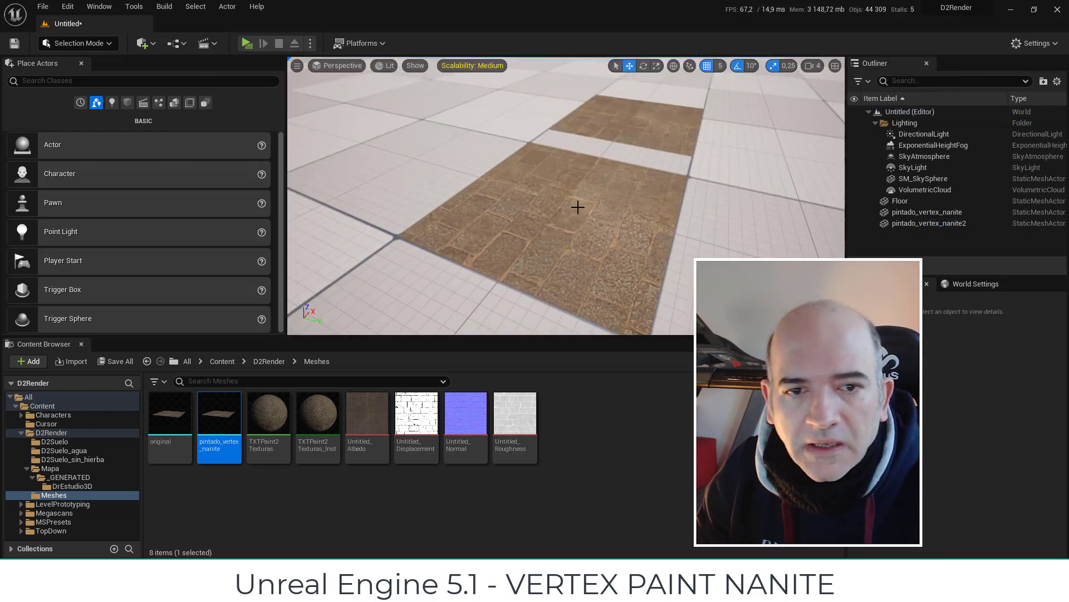
{"action": "right_click_drag", "start_coordinate": [557, 212], "coordinate": [557, 211]}
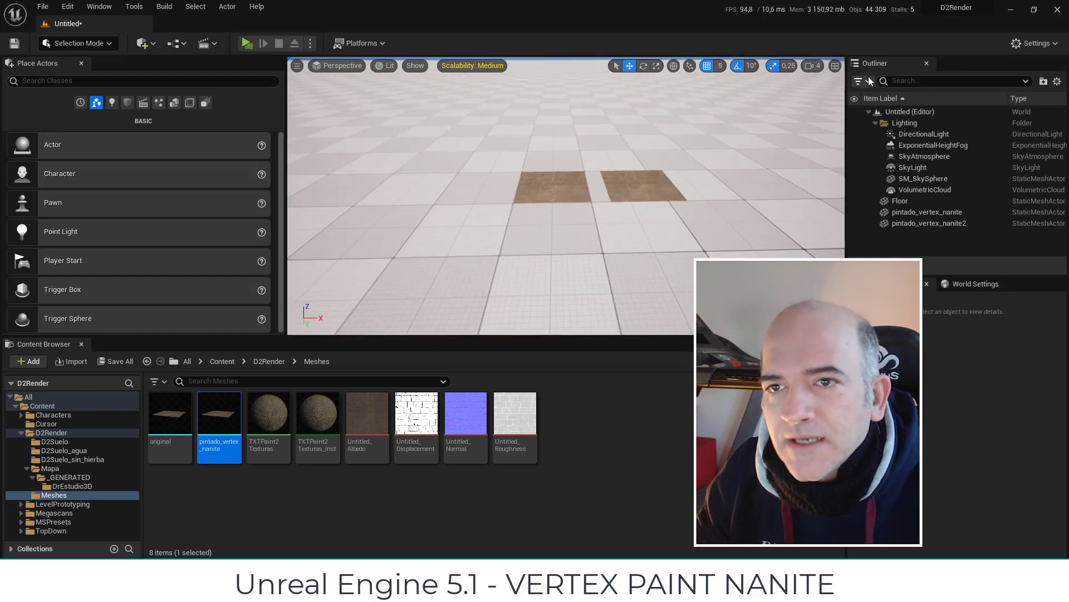
{"action": "left_click", "coordinate": [813, 66]}
{"action": "left_click_drag", "start_coordinate": [846, 91], "coordinate": [843, 91]}
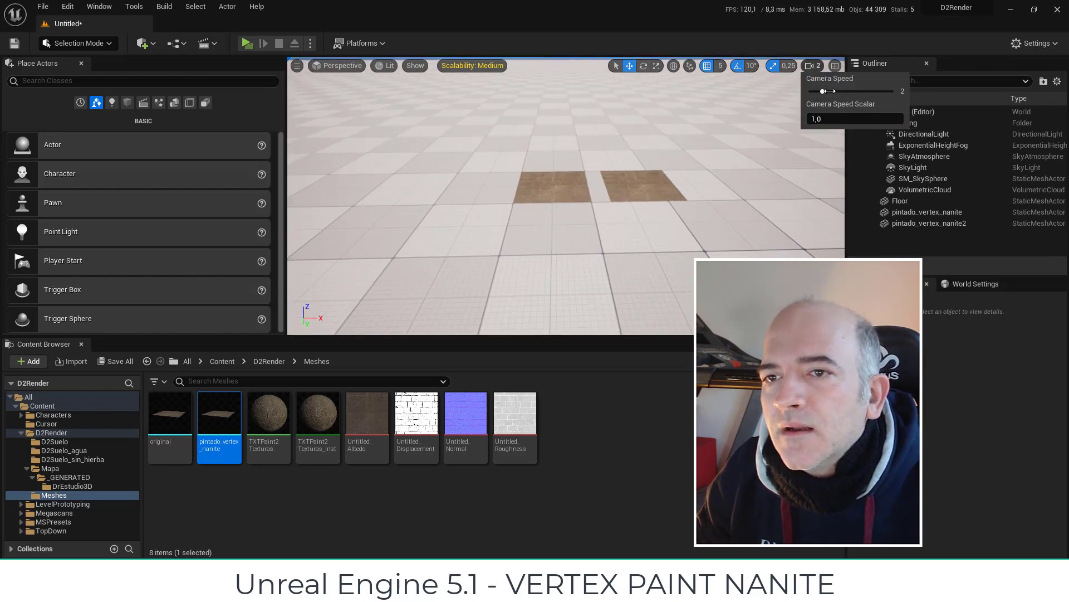
- Fly the camera over the two stone planes and select pintado_vertex_nanite
{"action": "right_click_drag", "start_coordinate": [557, 212], "coordinate": [557, 212]}
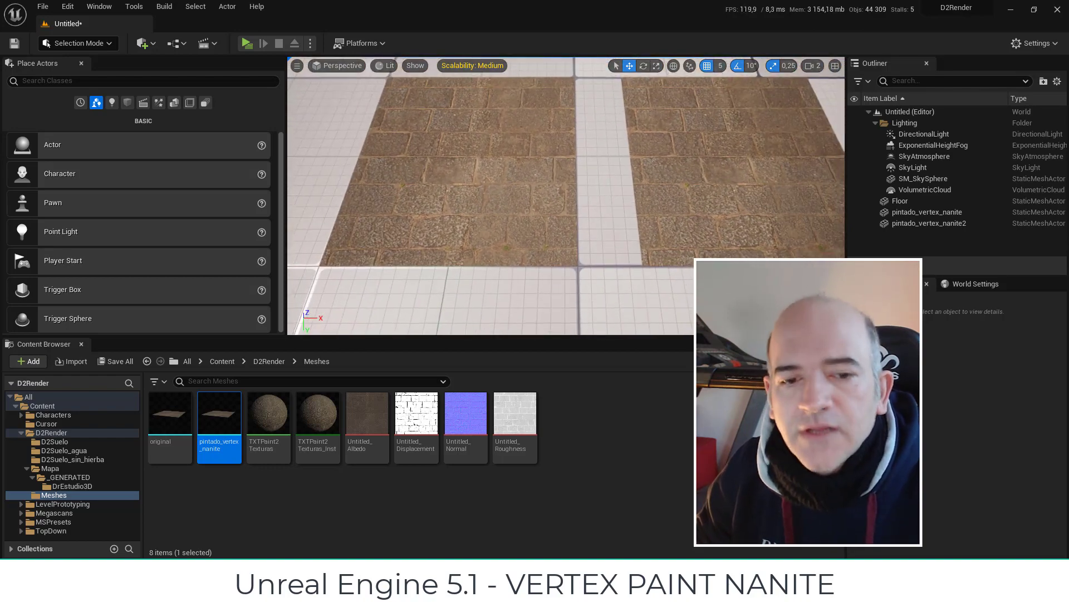
{"action": "right_click_drag", "start_coordinate": [711, 167], "coordinate": [680, 150]}
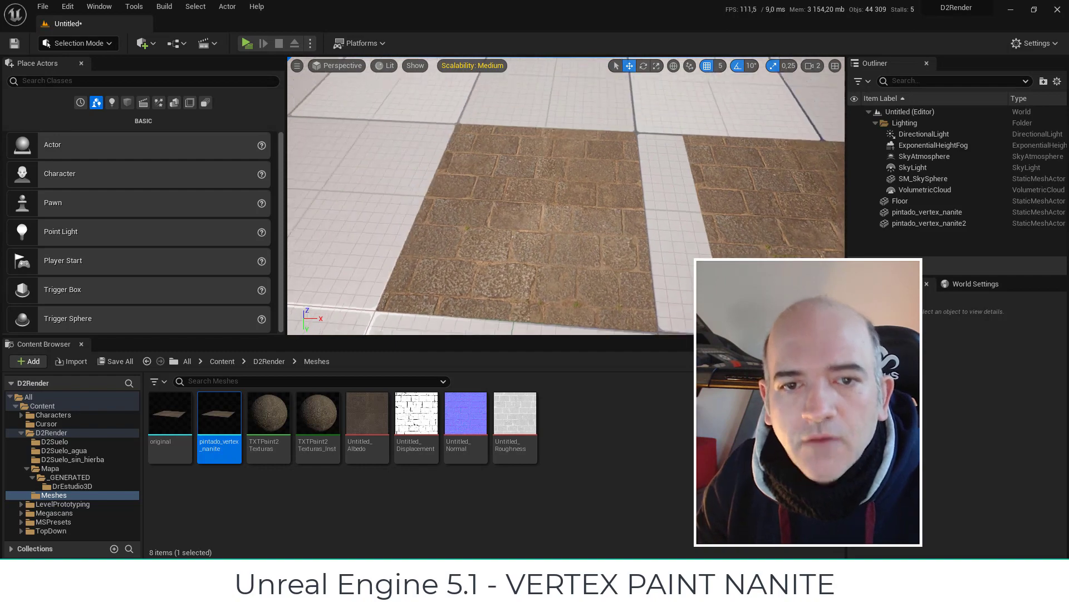
{"action": "right_click_drag", "start_coordinate": [557, 212], "coordinate": [557, 211]}
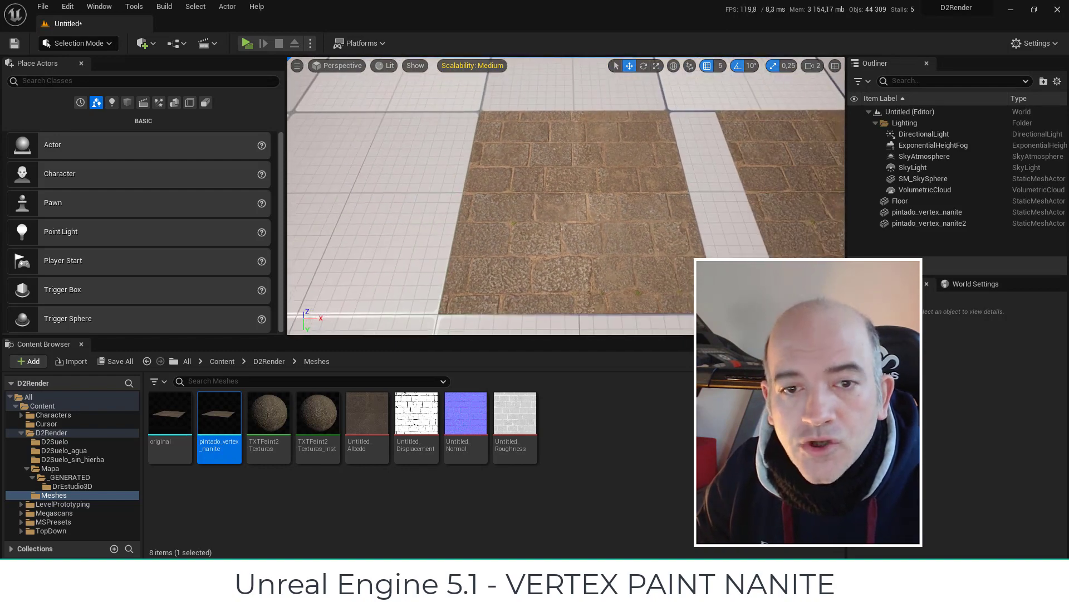
{"action": "right_click_drag", "start_coordinate": [619, 169], "coordinate": [619, 168]}
{"action": "left_click", "coordinate": [594, 175]}
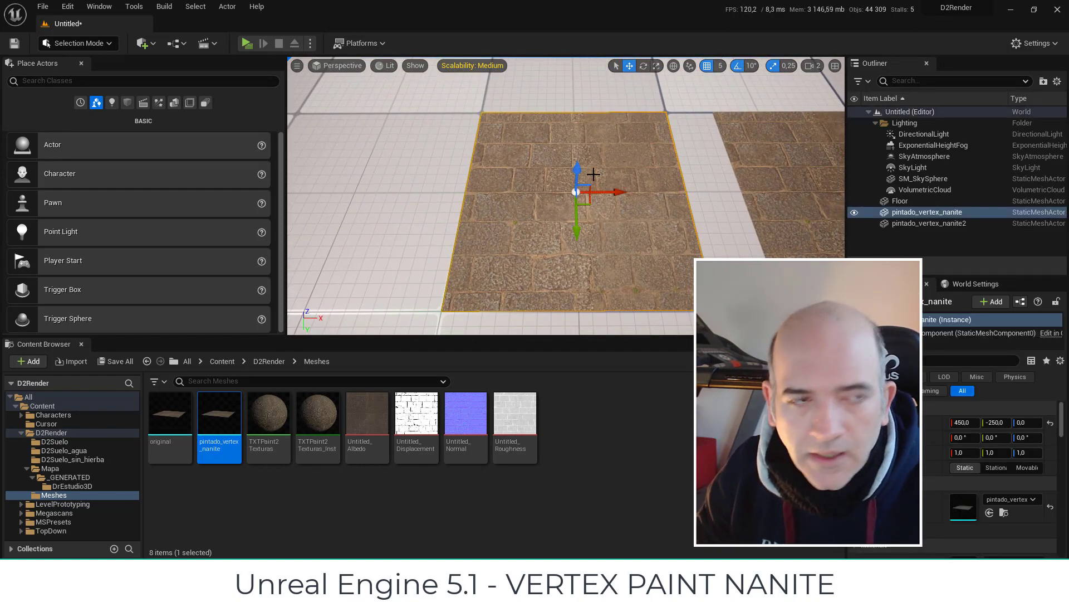
- Switch to Mesh Paint mode and activate vertex-colour painting with brush size 0.25, strength 0.5, falloff 1.0
{"action": "left_click", "coordinate": [111, 43]}
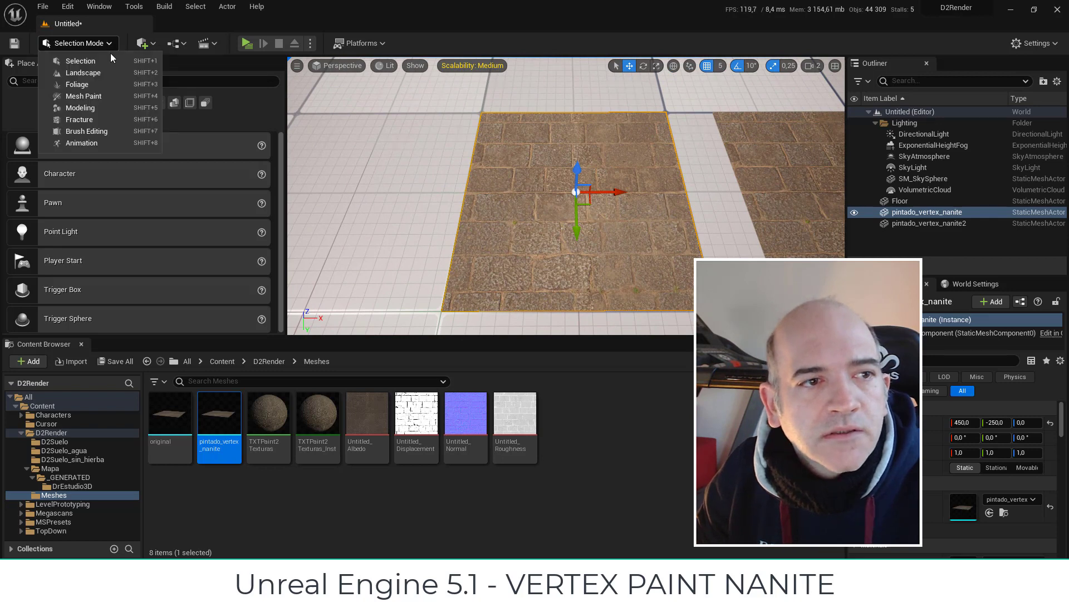
{"action": "left_click", "coordinate": [102, 97]}
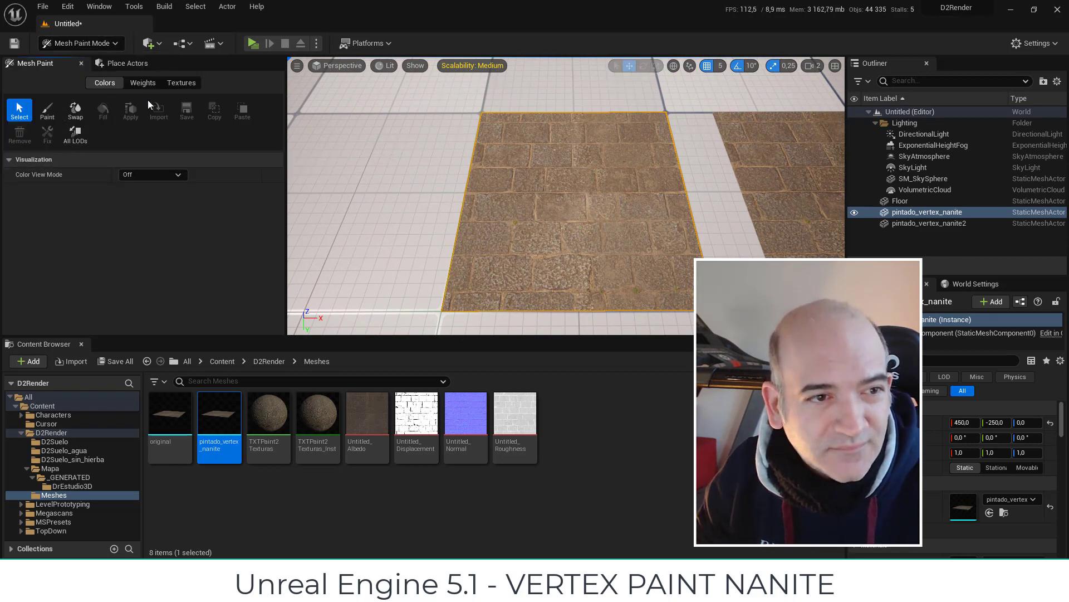
{"action": "left_click", "coordinate": [47, 110]}
{"action": "left_click", "coordinate": [19, 110]}
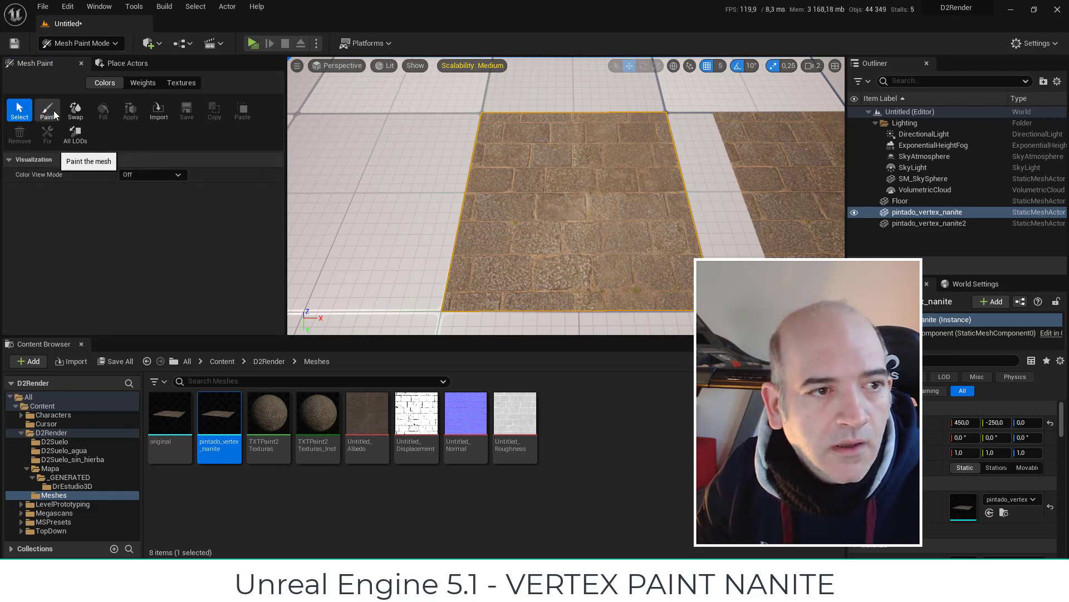
{"action": "left_click", "coordinate": [53, 115]}
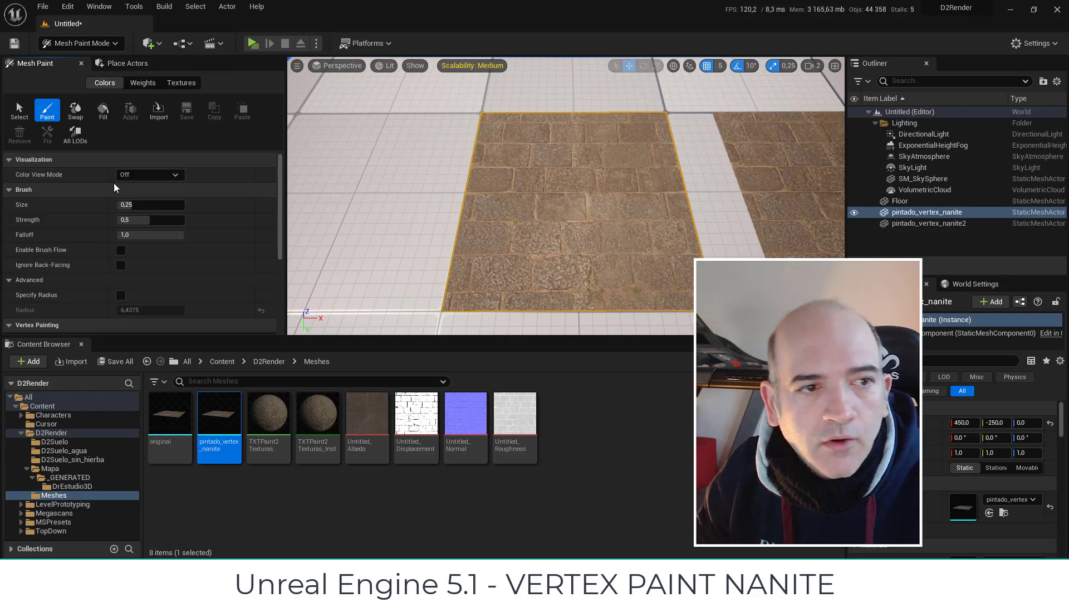
- Cycle Color View Mode through Red, Green and Blue, ending on RGB Channels showing white
{"action": "left_click", "coordinate": [149, 175]}
{"action": "left_click", "coordinate": [146, 207]}
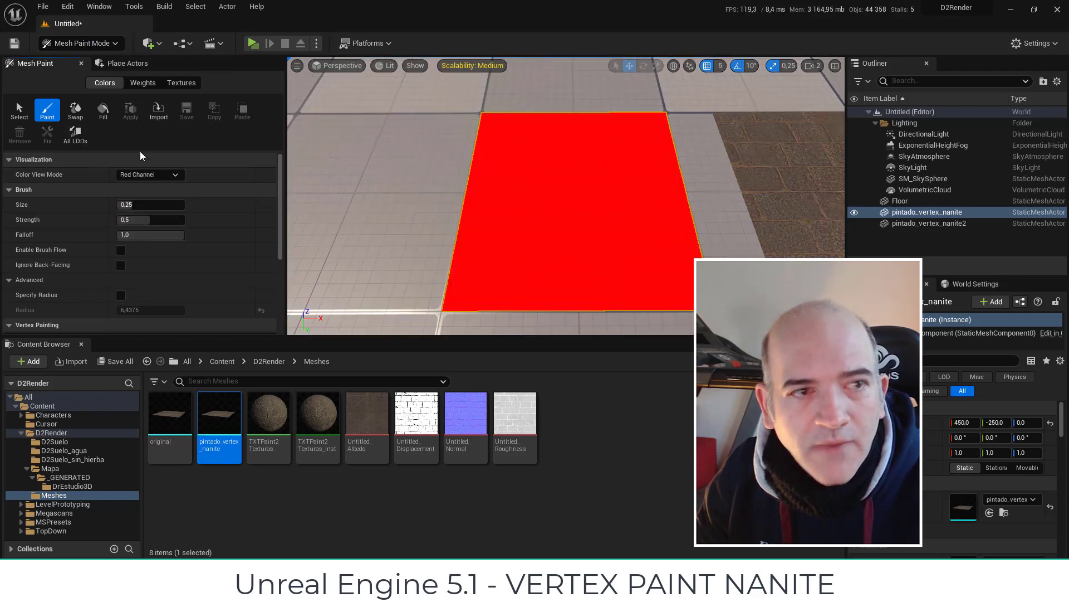
{"action": "left_click", "coordinate": [149, 174]}
{"action": "left_click", "coordinate": [146, 218]}
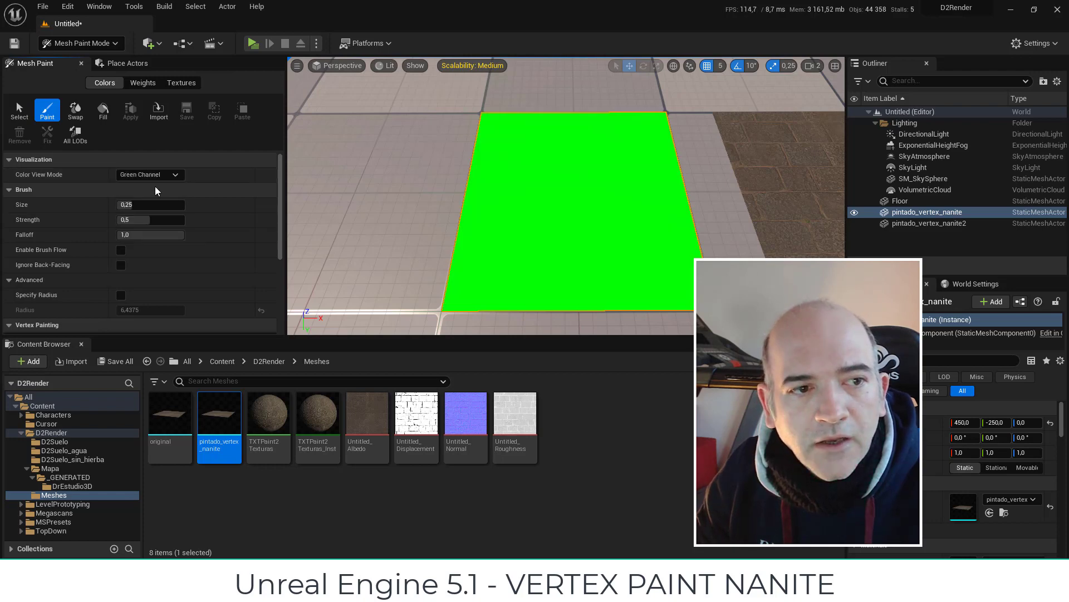
{"action": "left_click", "coordinate": [150, 174]}
{"action": "left_click", "coordinate": [146, 228]}
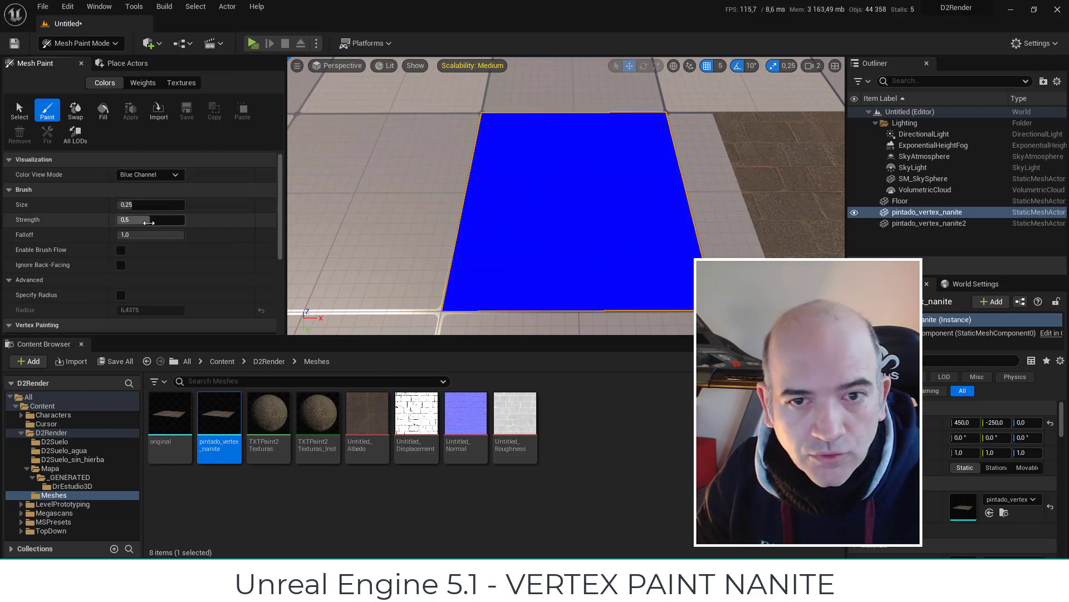
{"action": "left_click", "coordinate": [164, 176]}
{"action": "left_click", "coordinate": [158, 196]}
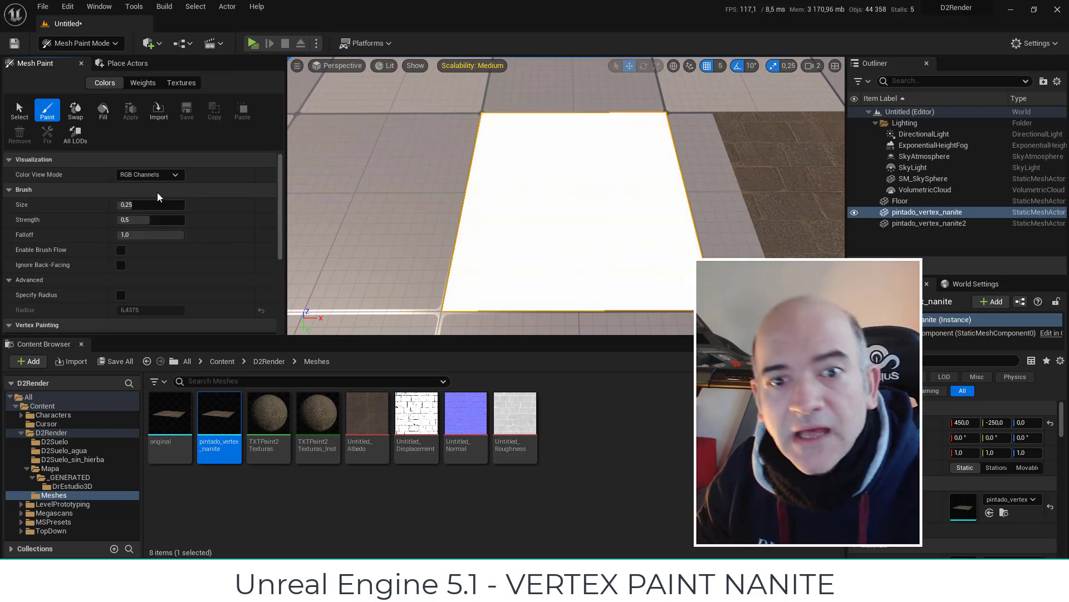
{"action": "mouse_move", "coordinate": [544, 222]}
{"action": "right_mouse_down"}
{"action": "mouse_move", "coordinate": [531, 198]}
{"action": "mouse_move", "coordinate": [577, 188]}
{"action": "right_mouse_up"}
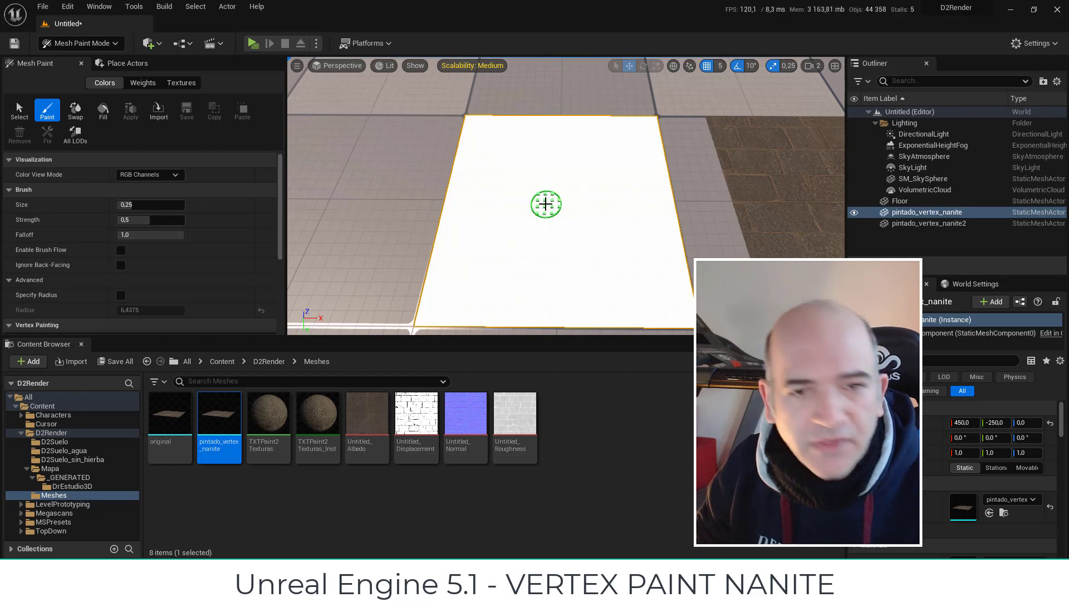
{"action": "right_click_drag", "start_coordinate": [512, 219], "coordinate": [511, 182]}
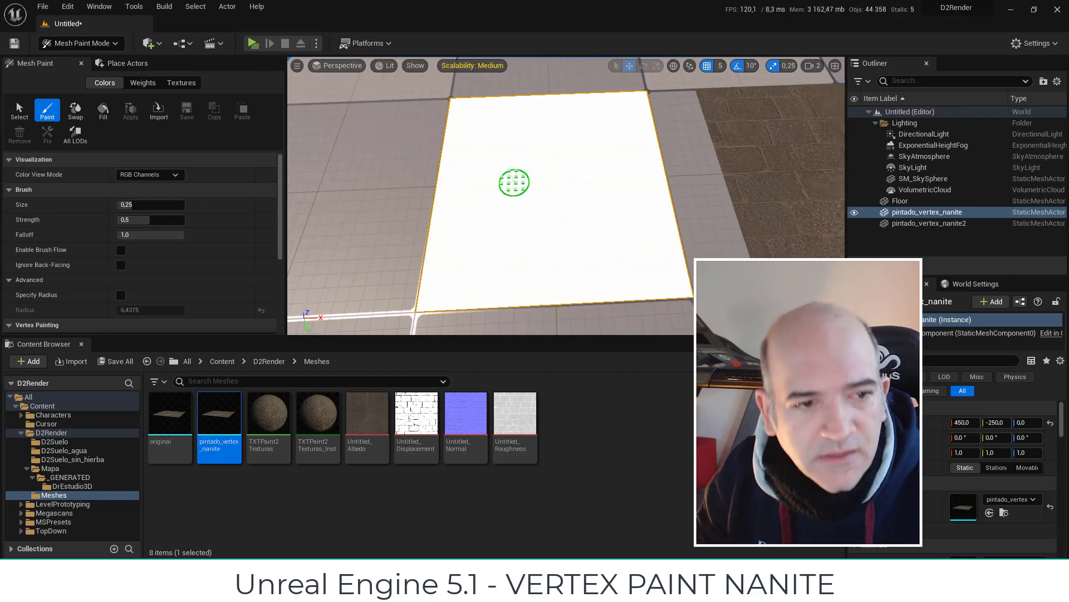
{"action": "scroll", "coordinate": [252, 279], "scroll_direction": "down", "scroll_amount": 5}
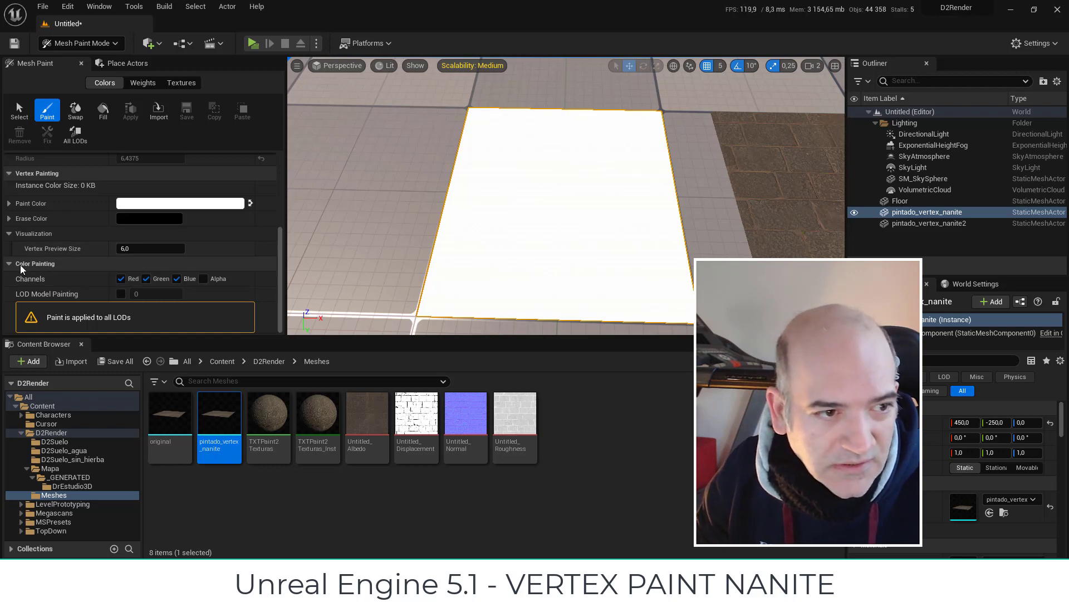
- Enable only the Red channel, preview it, and paint black looping strokes after swapping colours
{"action": "left_click", "coordinate": [137, 280]}
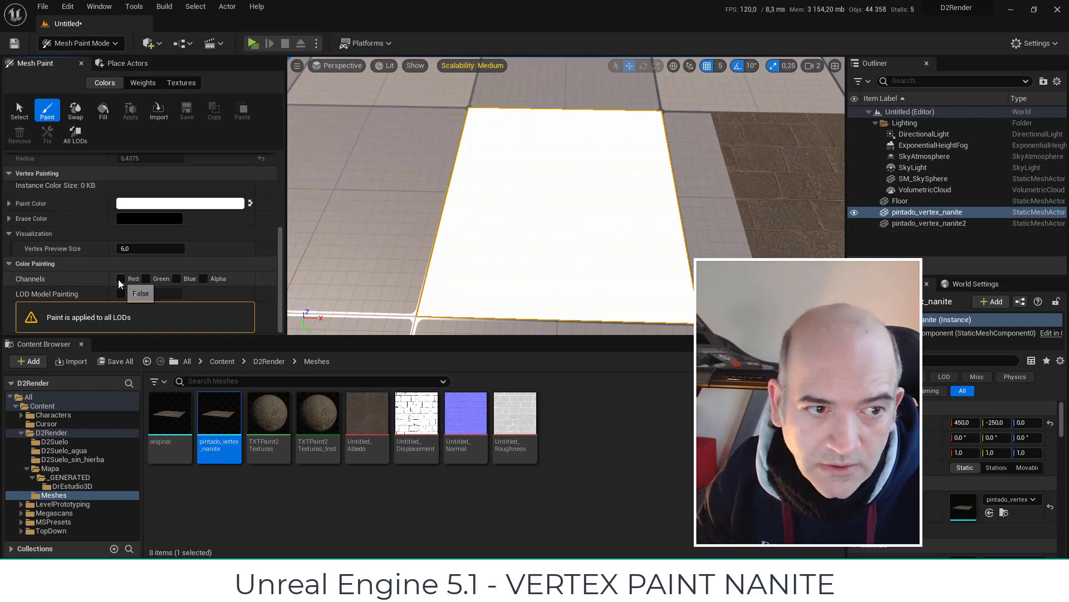
{"action": "scroll", "coordinate": [123, 251], "scroll_direction": "up", "scroll_amount": 5}
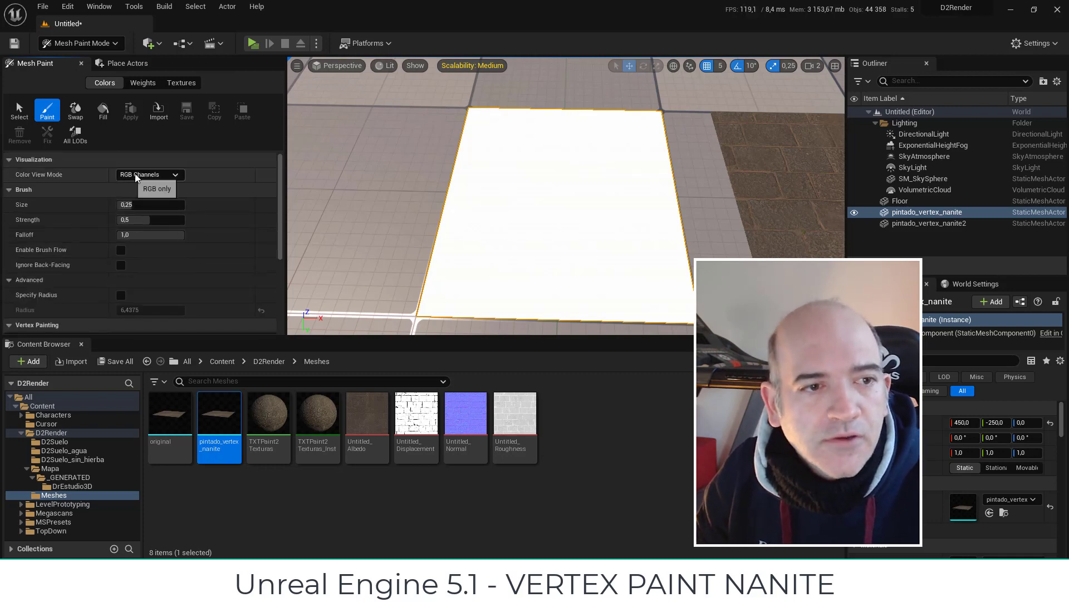
{"action": "left_click", "coordinate": [135, 176]}
{"action": "left_click", "coordinate": [147, 219]}
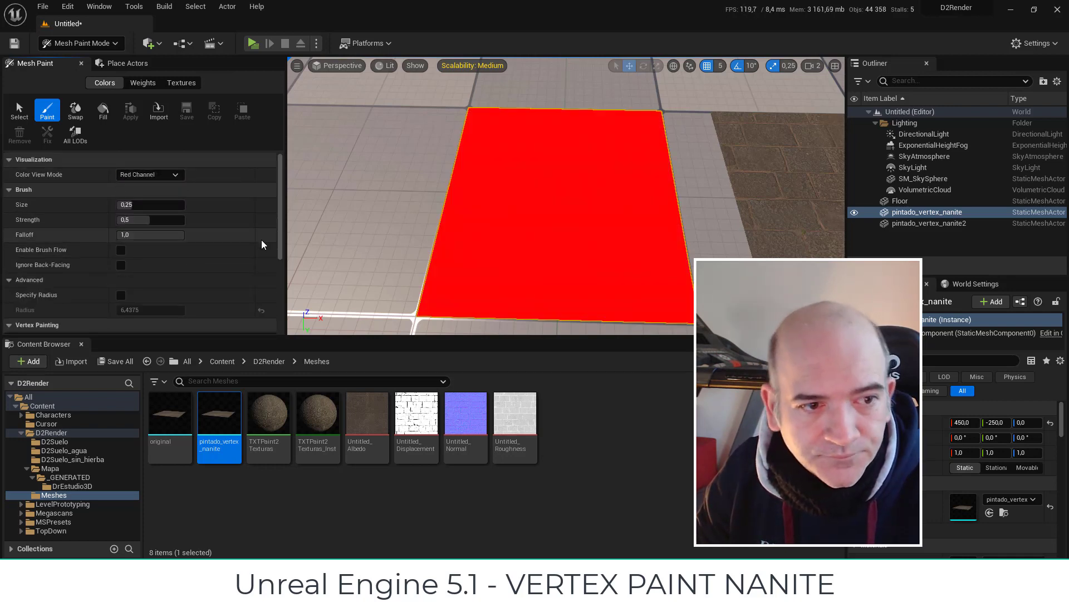
{"action": "scroll", "coordinate": [245, 240], "scroll_direction": "down", "scroll_amount": 5}
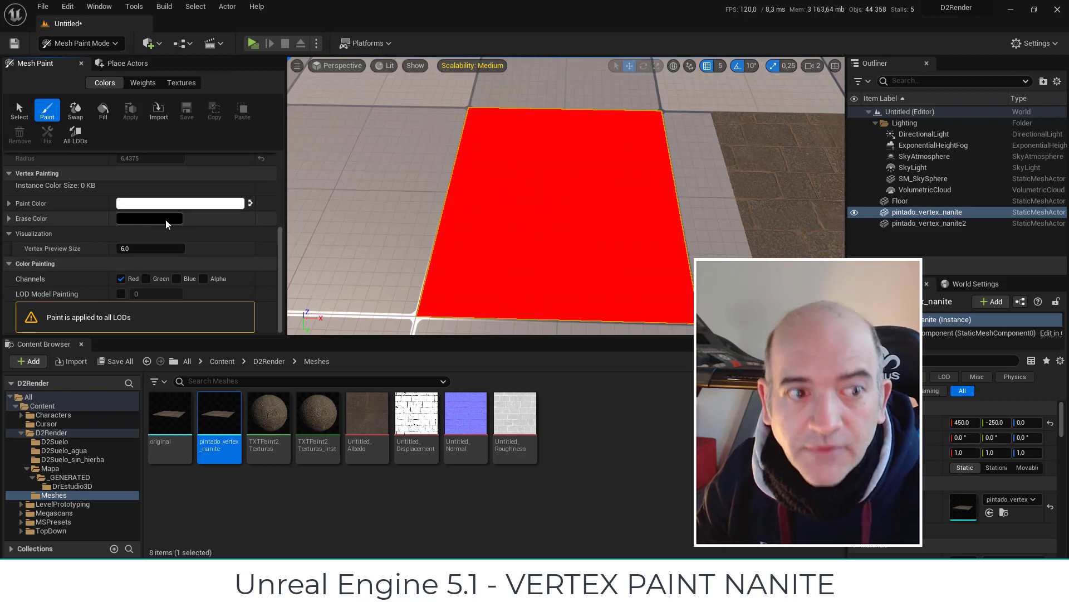
{"action": "left_click_drag", "start_coordinate": [583, 270], "coordinate": [543, 225]}
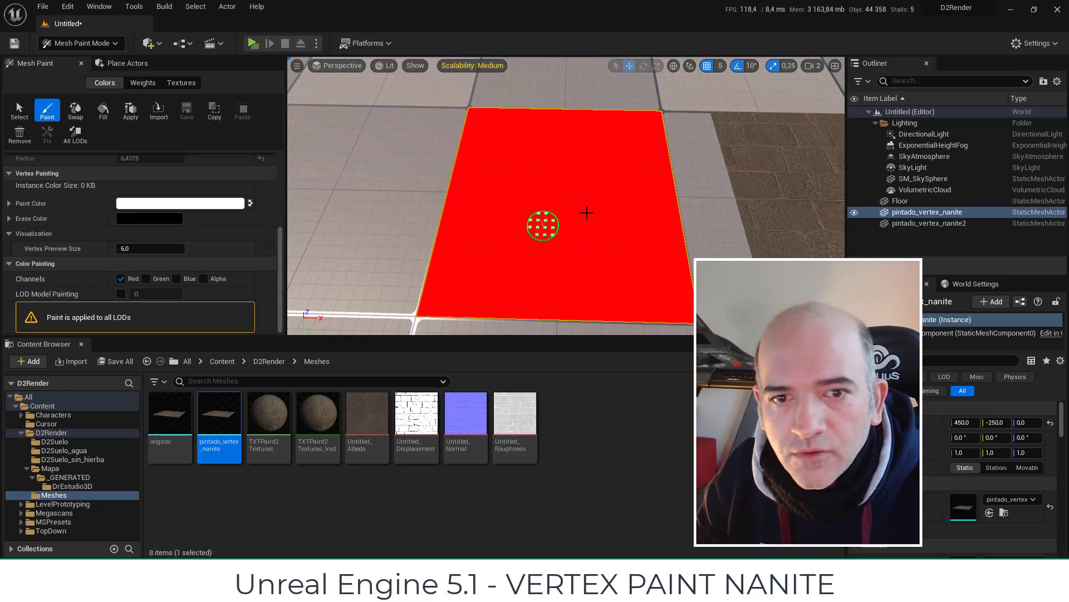
{"action": "left_click", "coordinate": [250, 203]}
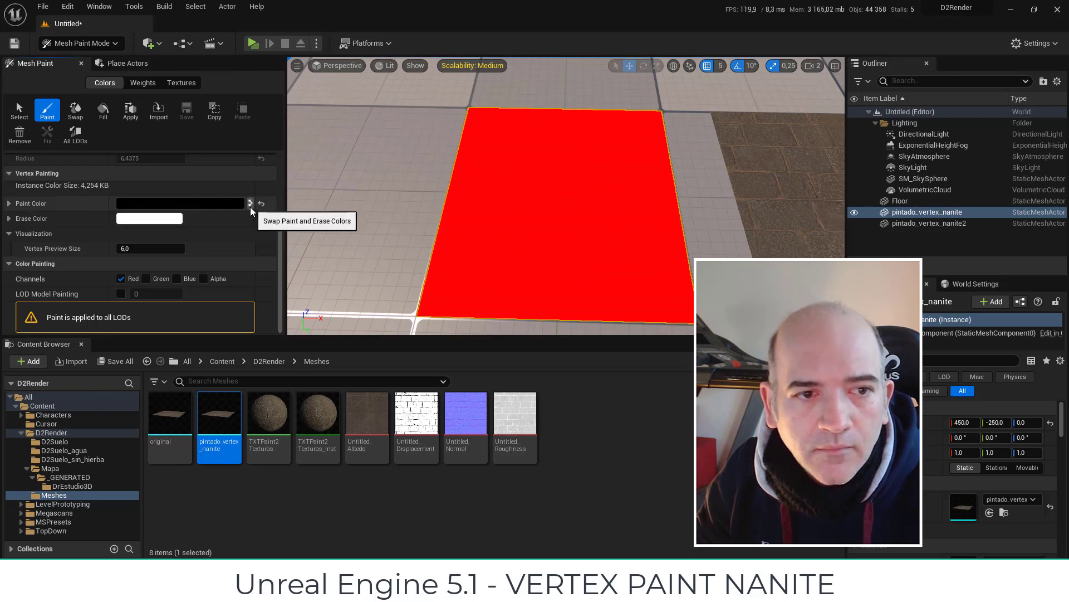
{"action": "left_click_drag", "start_coordinate": [463, 211], "coordinate": [519, 176]}
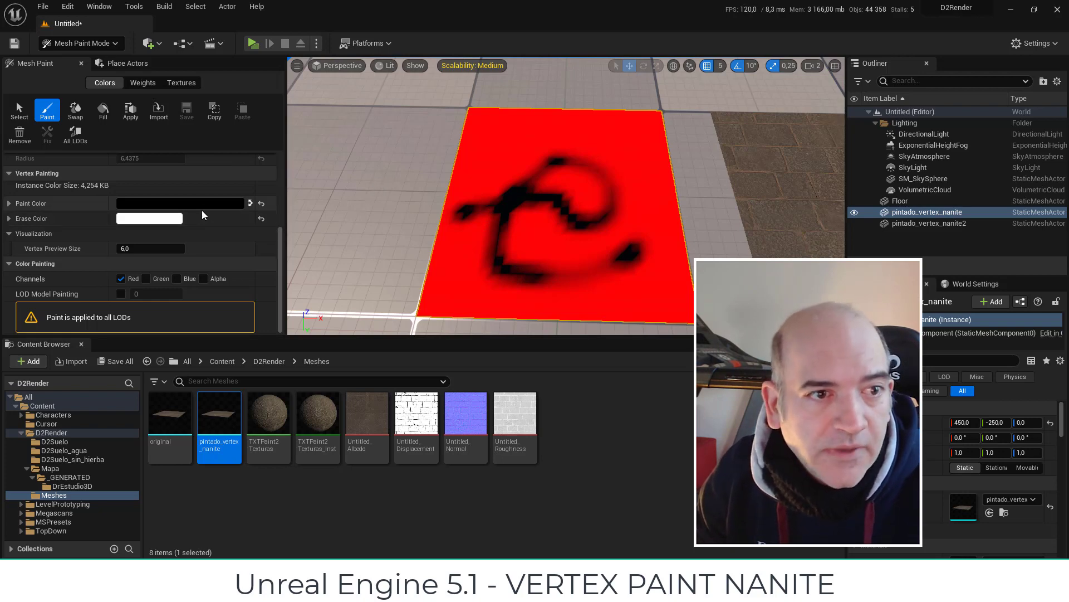
{"action": "scroll", "coordinate": [232, 269], "scroll_direction": "up", "scroll_amount": 2}
{"action": "scroll", "coordinate": [232, 269], "scroll_direction": "up", "scroll_amount": 3}
- Turn Color View Mode off, frame the mossy plane beside the second one, and return to Select
{"action": "left_click", "coordinate": [149, 175]}
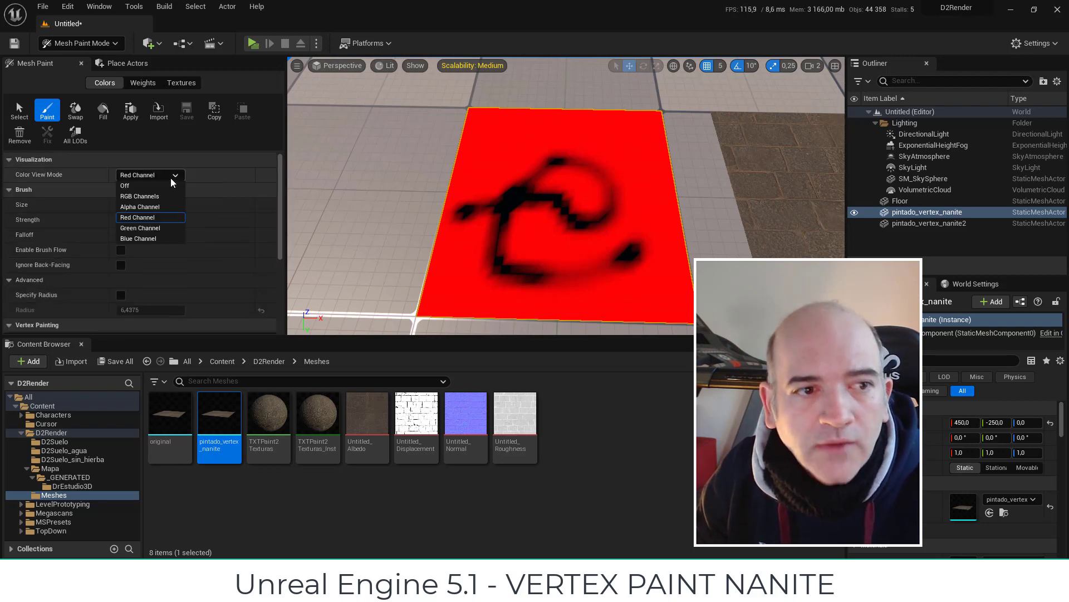
{"action": "left_click", "coordinate": [158, 189]}
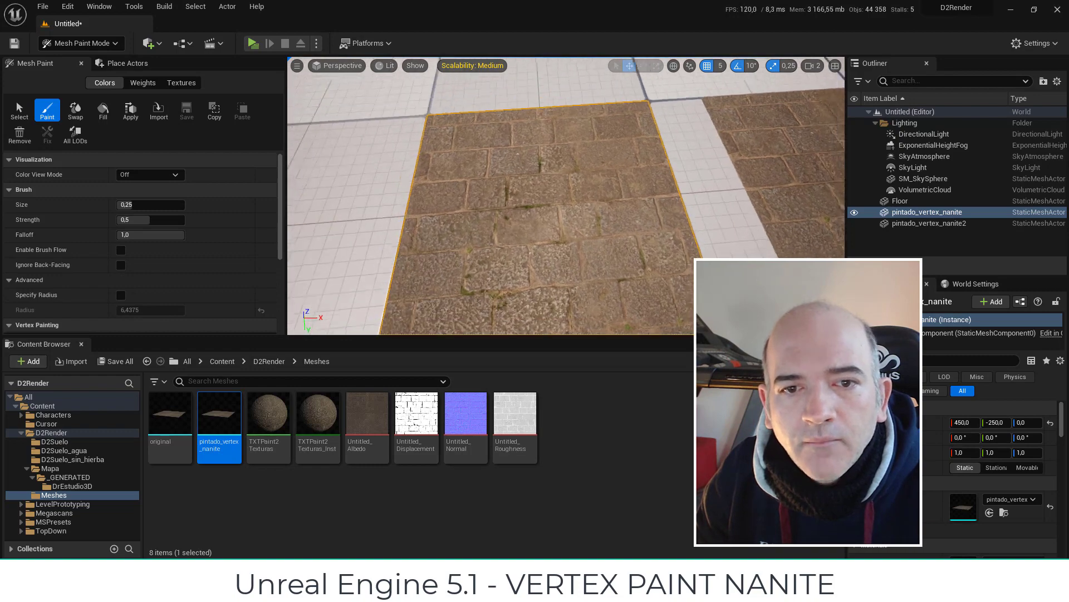
{"action": "scroll", "coordinate": [616, 194], "scroll_direction": "down", "scroll_amount": 5}
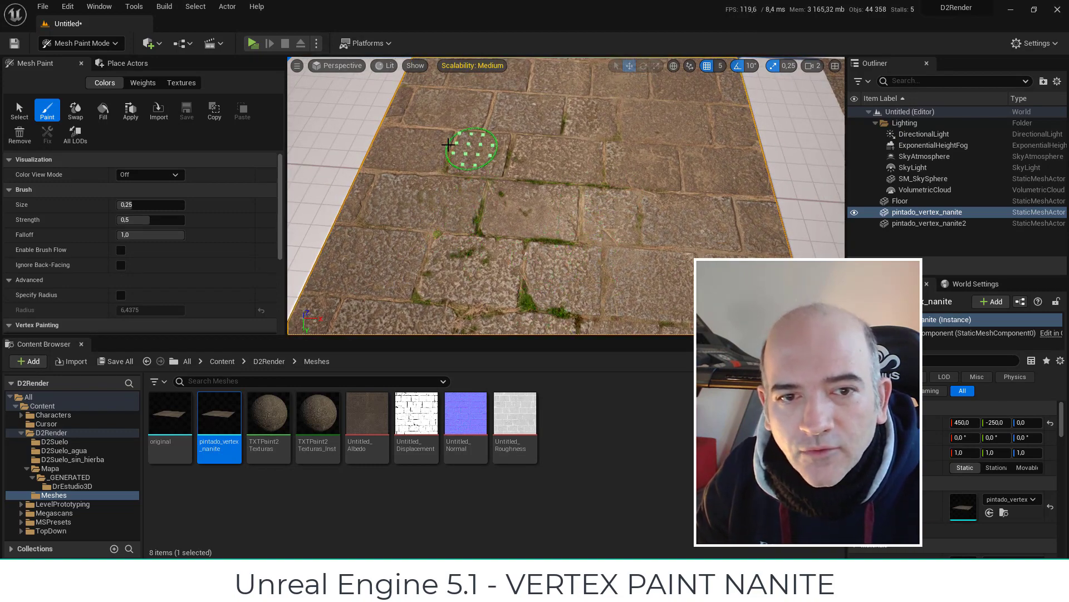
{"action": "scroll", "coordinate": [545, 186], "scroll_direction": "down", "scroll_amount": 3}
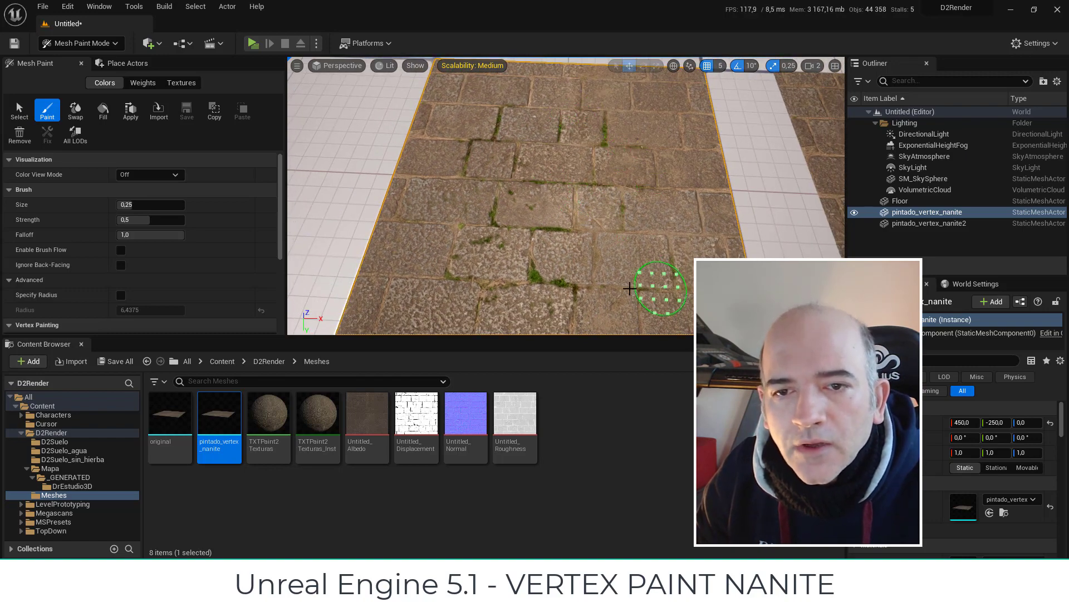
{"action": "scroll", "coordinate": [557, 256], "scroll_direction": "down", "scroll_amount": 2}
{"action": "scroll", "coordinate": [555, 245], "scroll_direction": "down", "scroll_amount": 2}
{"action": "scroll", "coordinate": [557, 242], "scroll_direction": "down", "scroll_amount": 1}
{"action": "scroll", "coordinate": [562, 264], "scroll_direction": "down", "scroll_amount": 1}
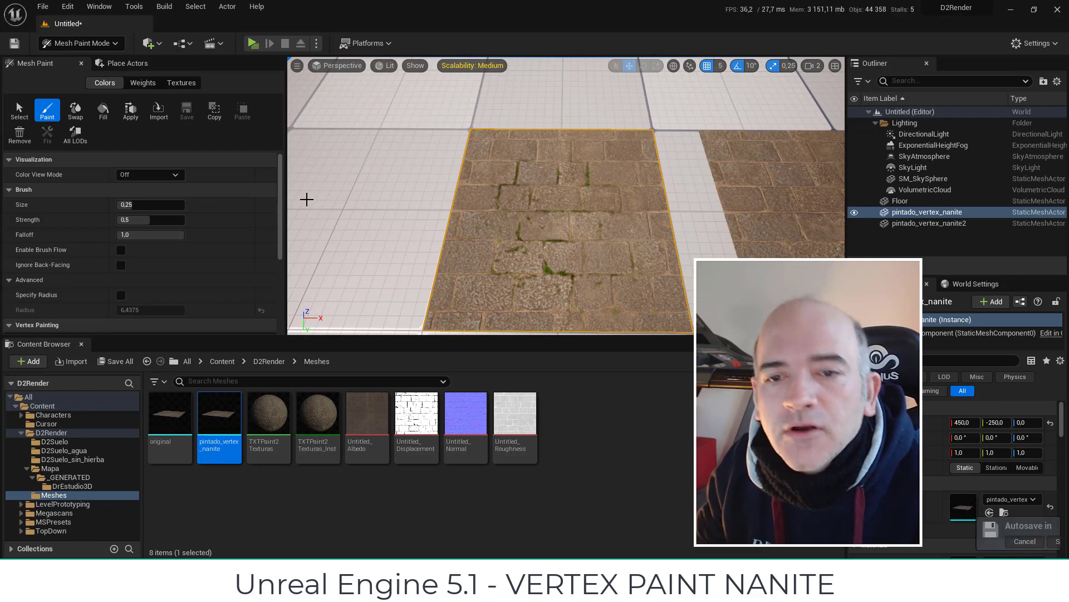
{"action": "mouse_move", "coordinate": [521, 217]}
{"action": "middle_mouse_down"}
{"action": "mouse_move", "coordinate": [320, 200]}
{"action": "mouse_move", "coordinate": [489, 188]}
{"action": "mouse_move", "coordinate": [397, 209]}
{"action": "mouse_move", "coordinate": [513, 227]}
{"action": "middle_mouse_up"}
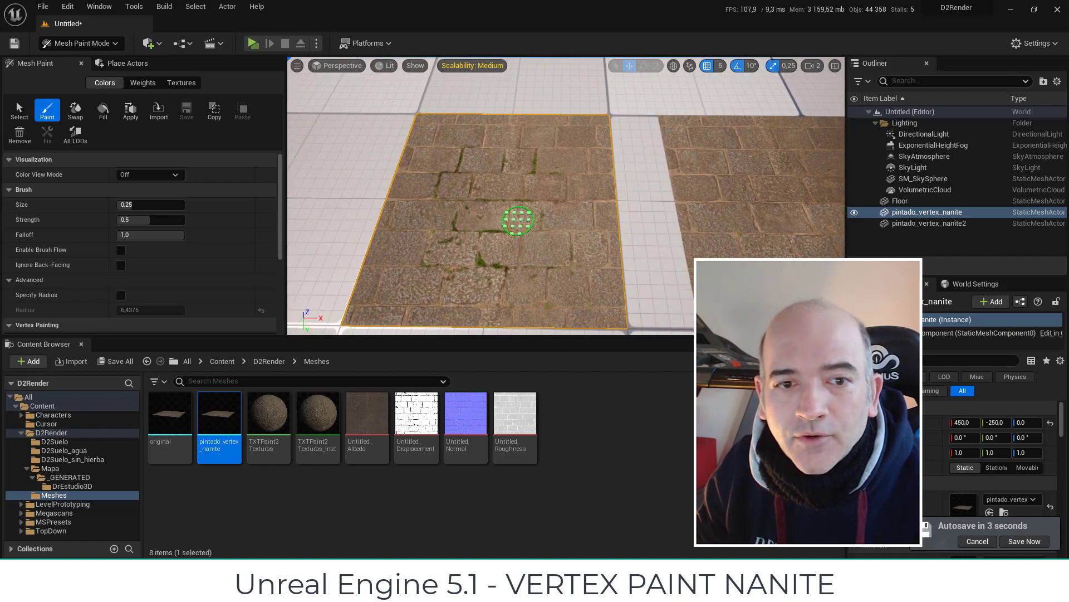
{"action": "mouse_move", "coordinate": [224, 415]}
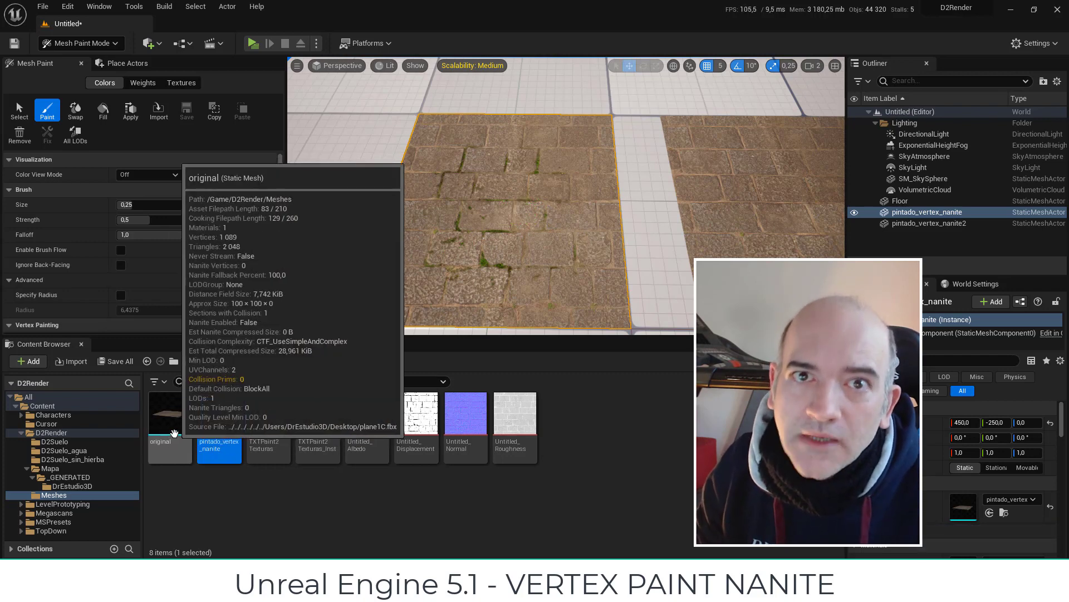
{"action": "right_click_drag", "start_coordinate": [520, 244], "coordinate": [517, 234]}
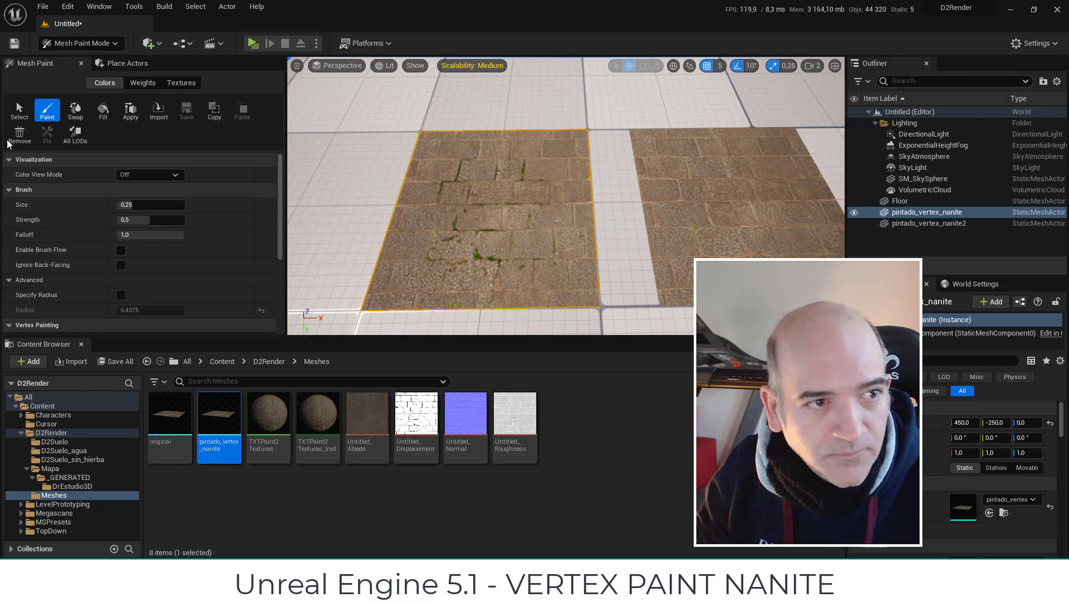
{"action": "left_click", "coordinate": [17, 114]}
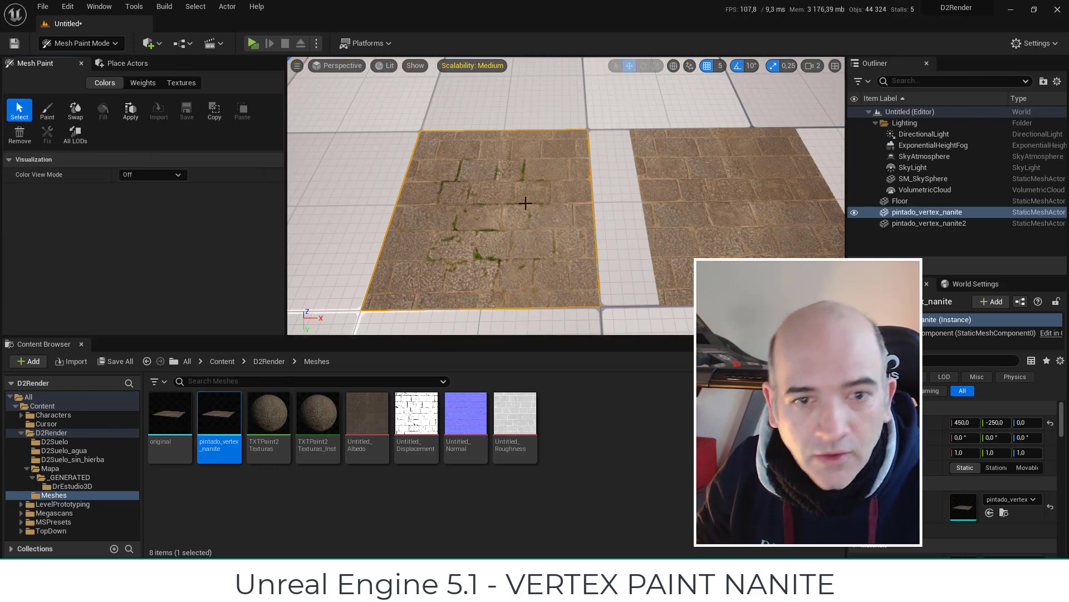
- Scroll the Content Browser, then open and dismiss the pintado_vertex_nanite asset's action list
{"action": "scroll", "coordinate": [525, 203], "scroll_direction": "up", "scroll_amount": 2}
{"action": "scroll", "coordinate": [518, 201], "scroll_direction": "up", "scroll_amount": 2}
{"action": "scroll", "coordinate": [511, 199], "scroll_direction": "up", "scroll_amount": 2}
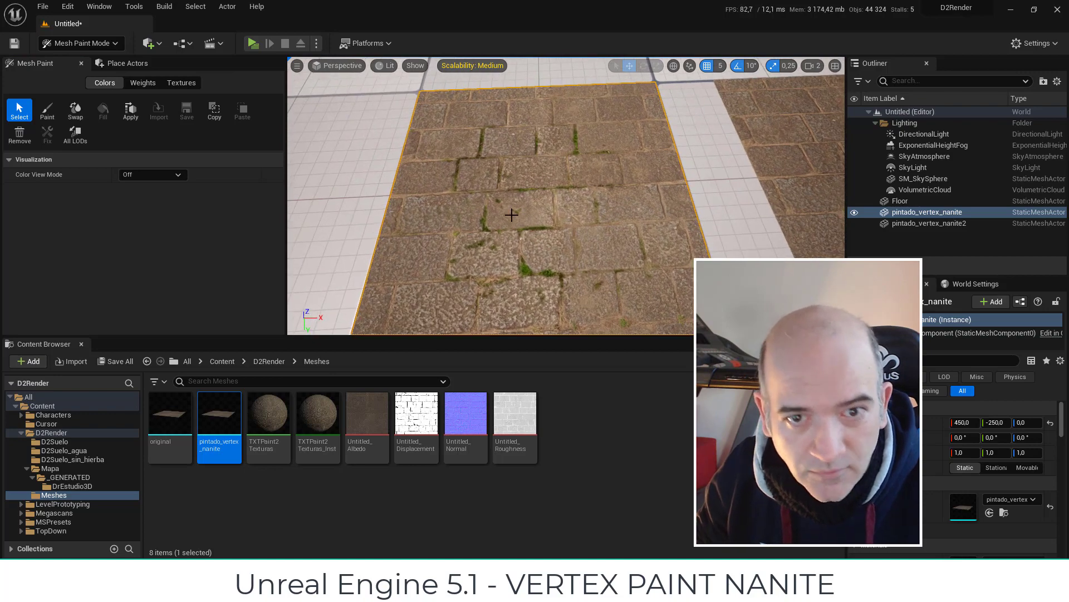
{"action": "scroll", "coordinate": [581, 234], "scroll_direction": "down", "scroll_amount": 2}
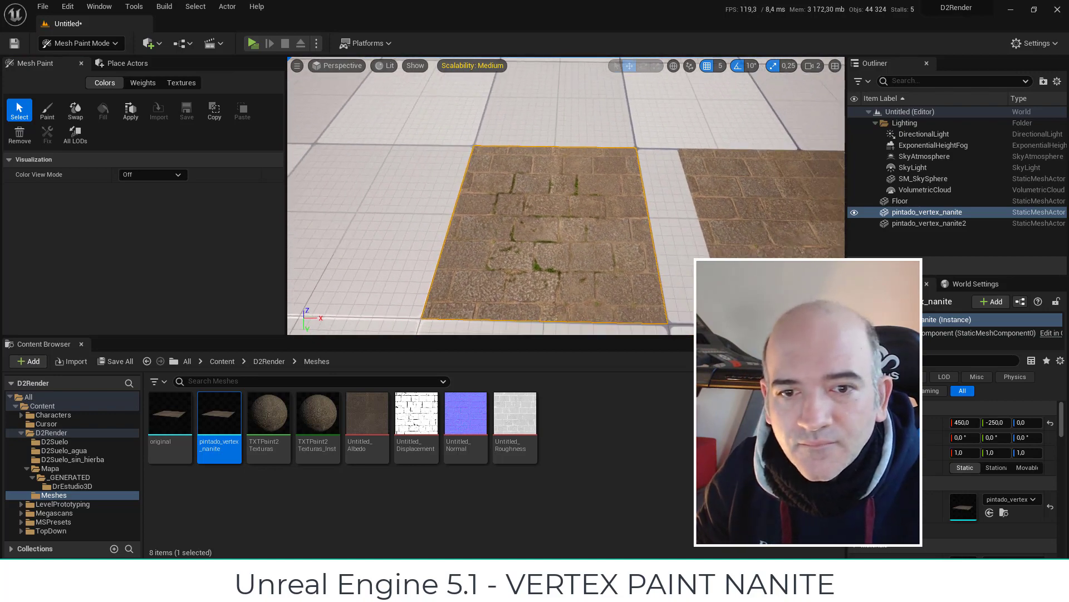
{"action": "scroll", "coordinate": [582, 235], "scroll_direction": "down", "scroll_amount": 2}
{"action": "scroll", "coordinate": [582, 235], "scroll_direction": "down", "scroll_amount": 1}
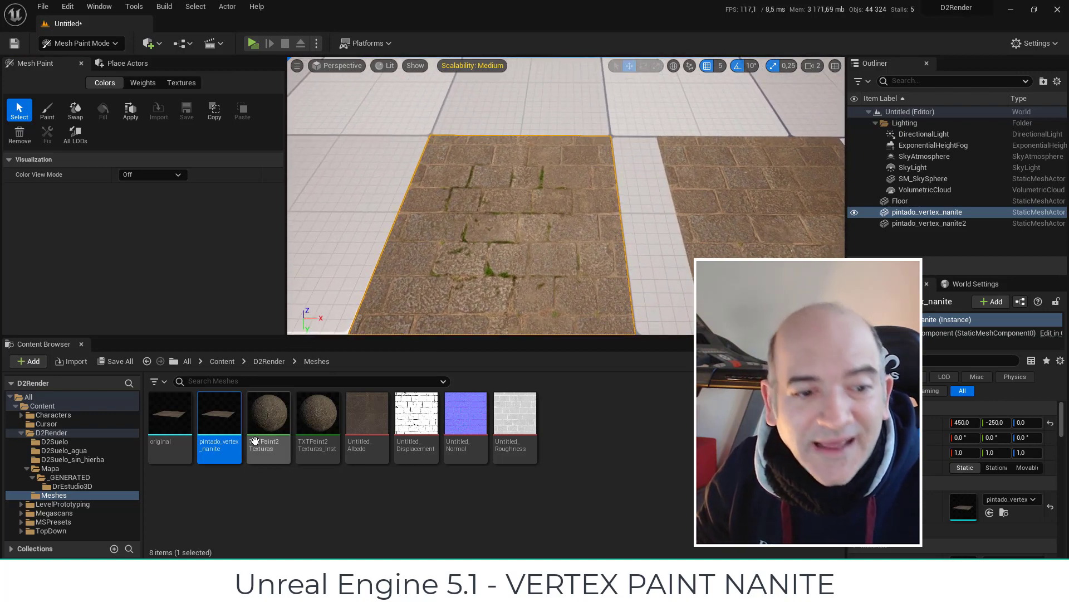
{"action": "right_click", "coordinate": [225, 432]}
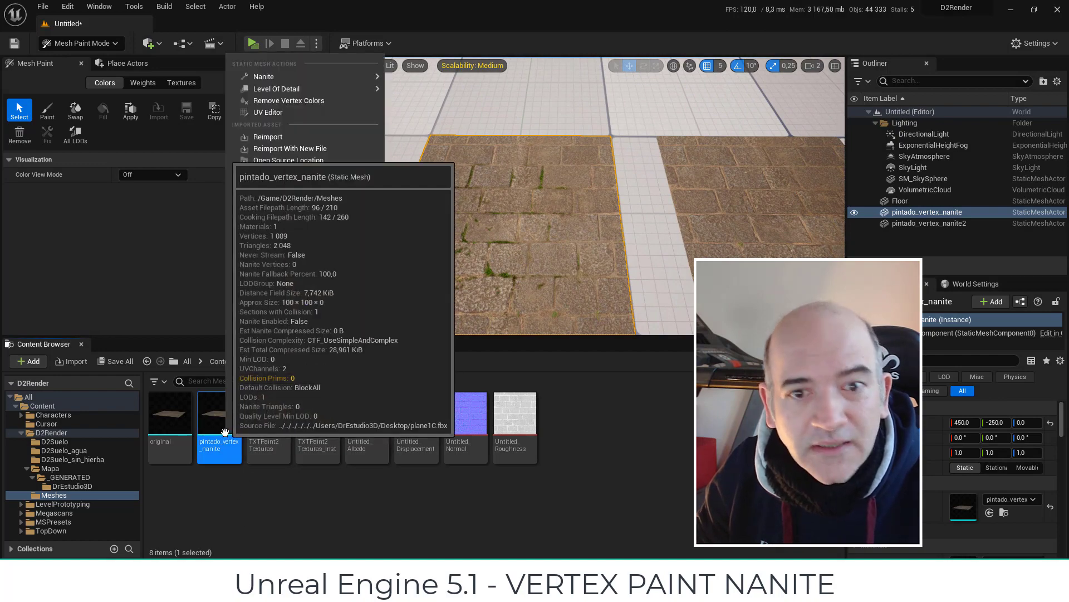
{"action": "left_click", "coordinate": [1004, 513]}
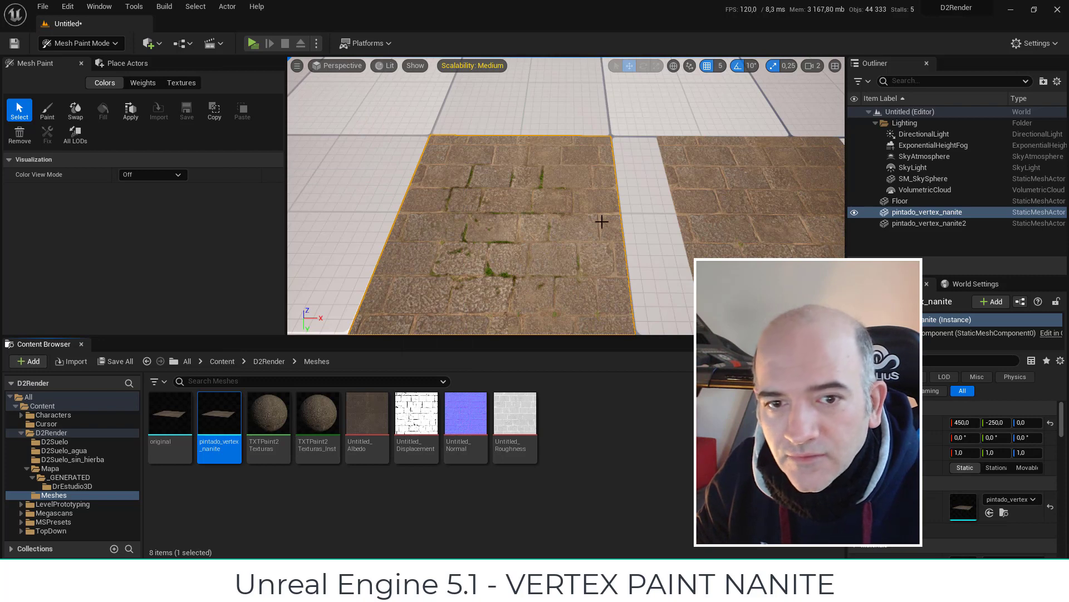
- Select the middle tile pintado_vertex_nanite and read its asset info showing Nanite disabled
{"action": "left_click", "coordinate": [741, 230]}
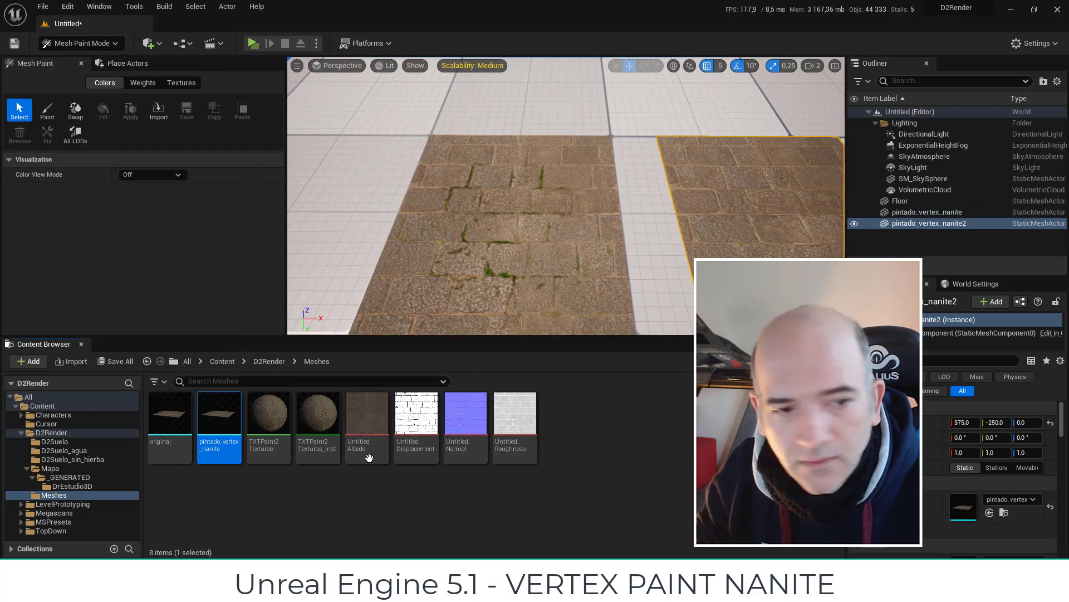
{"action": "left_click", "coordinate": [234, 503]}
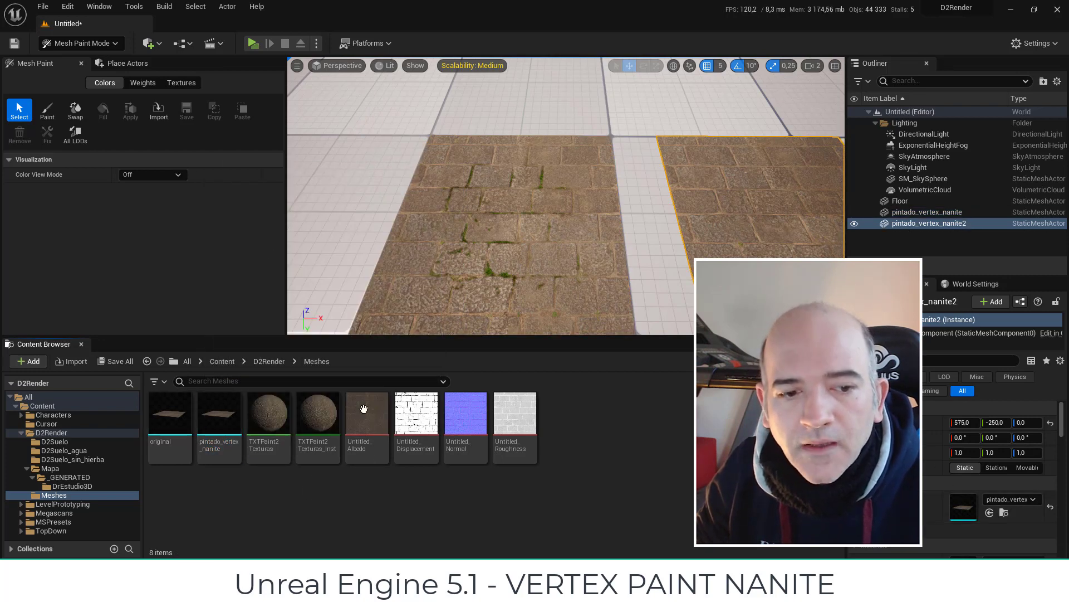
{"action": "left_click", "coordinate": [533, 254]}
{"action": "left_click", "coordinate": [219, 415]}
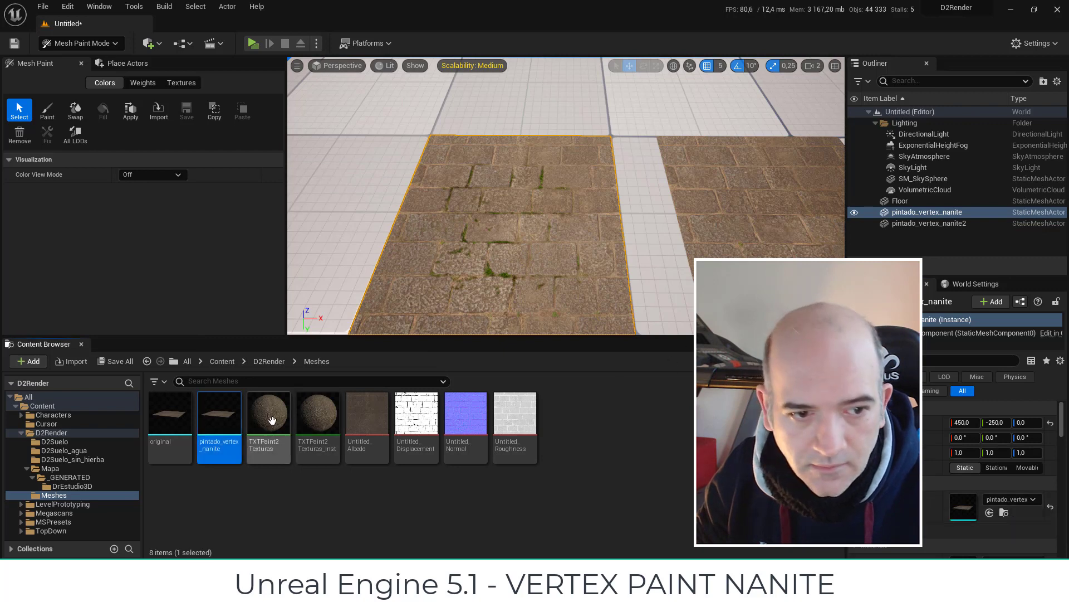
{"action": "scroll", "coordinate": [503, 257], "scroll_direction": "down", "scroll_amount": 5}
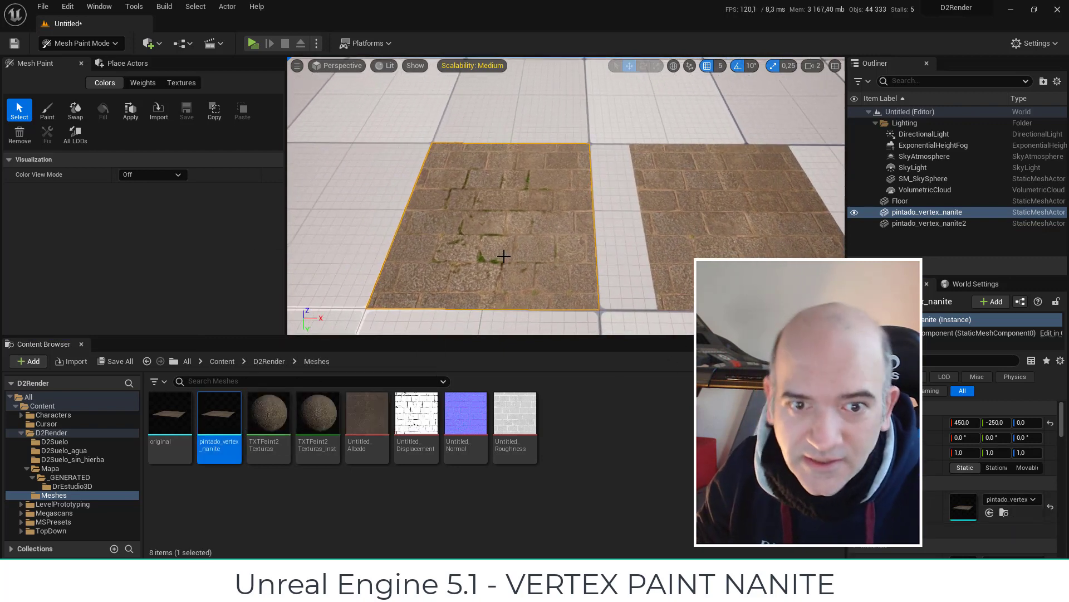
{"action": "scroll", "coordinate": [503, 256], "scroll_direction": "up", "scroll_amount": 4}
{"action": "mouse_move", "coordinate": [226, 415]}
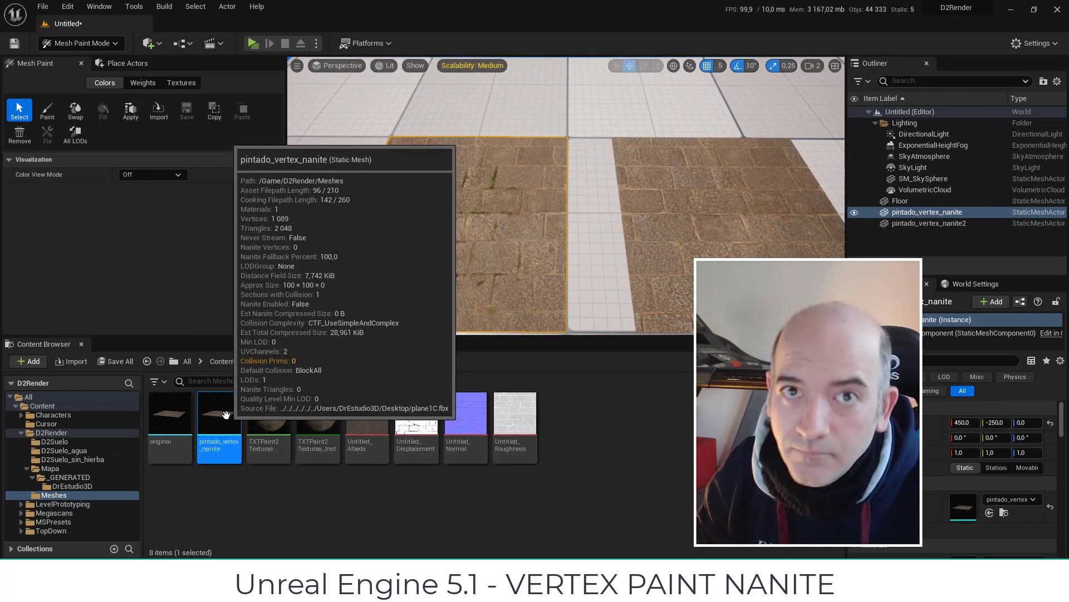
- Enable Nanite on the pintado_vertex_nanite mesh asset from its context menu
{"action": "right_click", "coordinate": [225, 415]}
{"action": "mouse_move", "coordinate": [336, 66]}
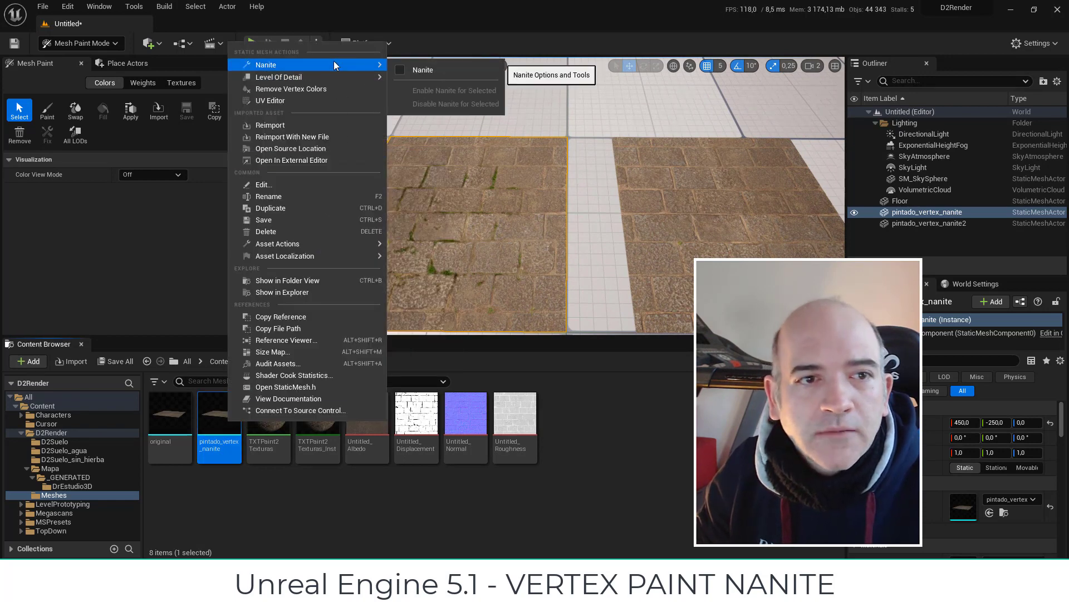
{"action": "left_click", "coordinate": [400, 69]}
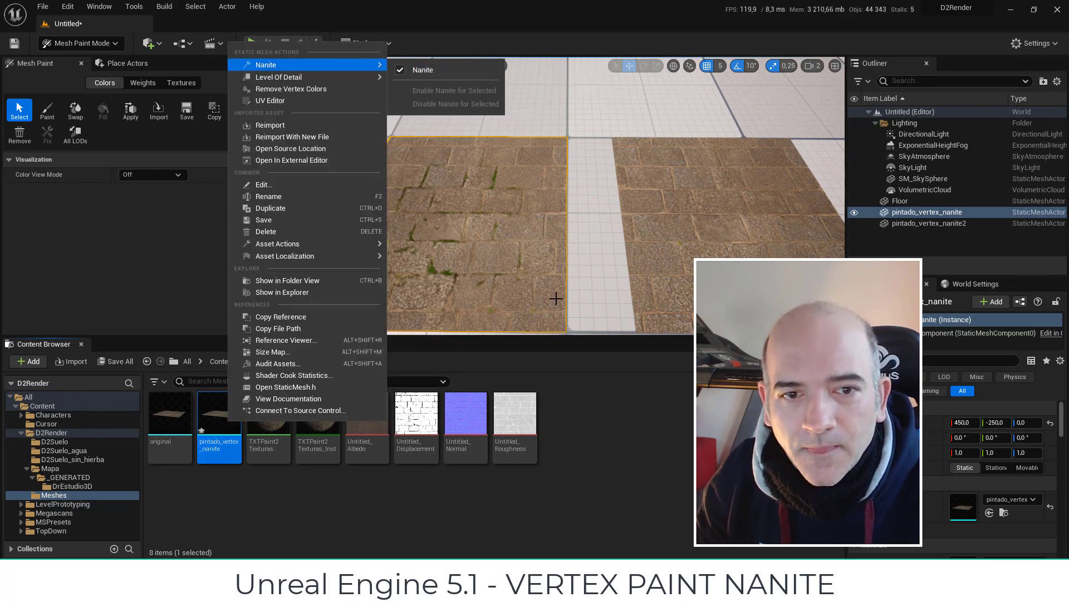
{"action": "mouse_move", "coordinate": [555, 246]}
{"action": "right_mouse_down"}
{"action": "mouse_move", "coordinate": [552, 262]}
{"action": "mouse_move", "coordinate": [536, 263]}
{"action": "right_mouse_up"}
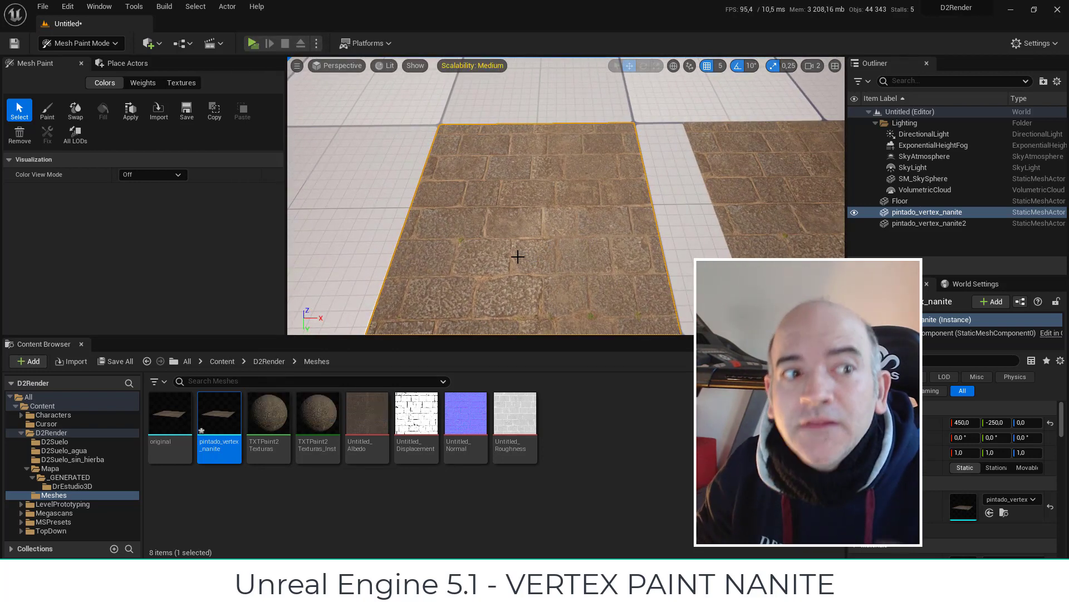
- Apply the painted moss vertex colours to the source mesh and frame the paving tiles
{"action": "left_click", "coordinate": [126, 115]}
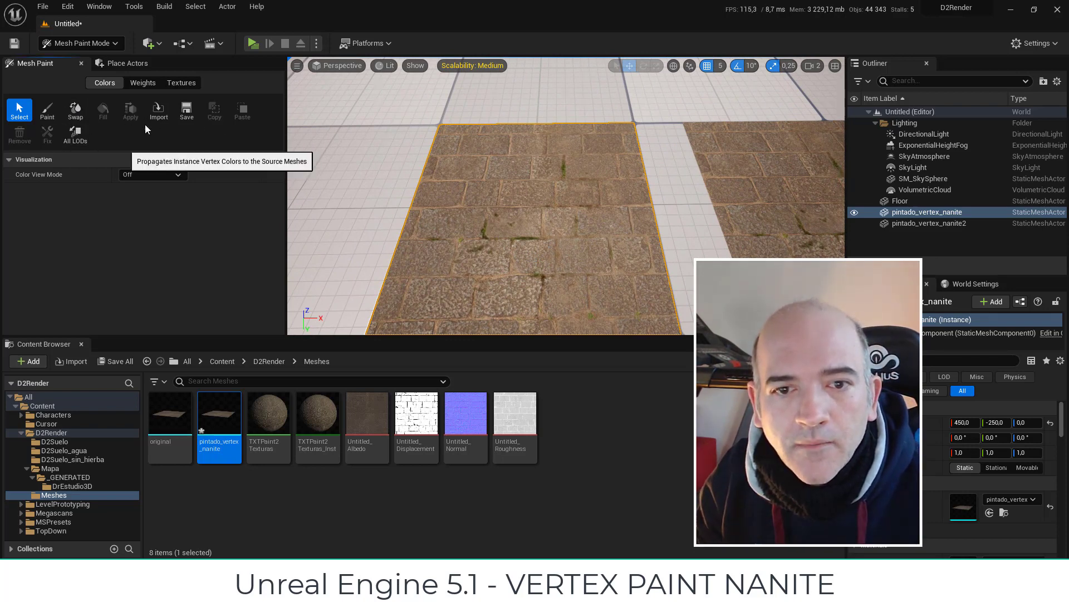
{"action": "right_click_drag", "start_coordinate": [501, 223], "coordinate": [501, 222]}
{"action": "right_click_drag", "start_coordinate": [566, 195], "coordinate": [565, 195]}
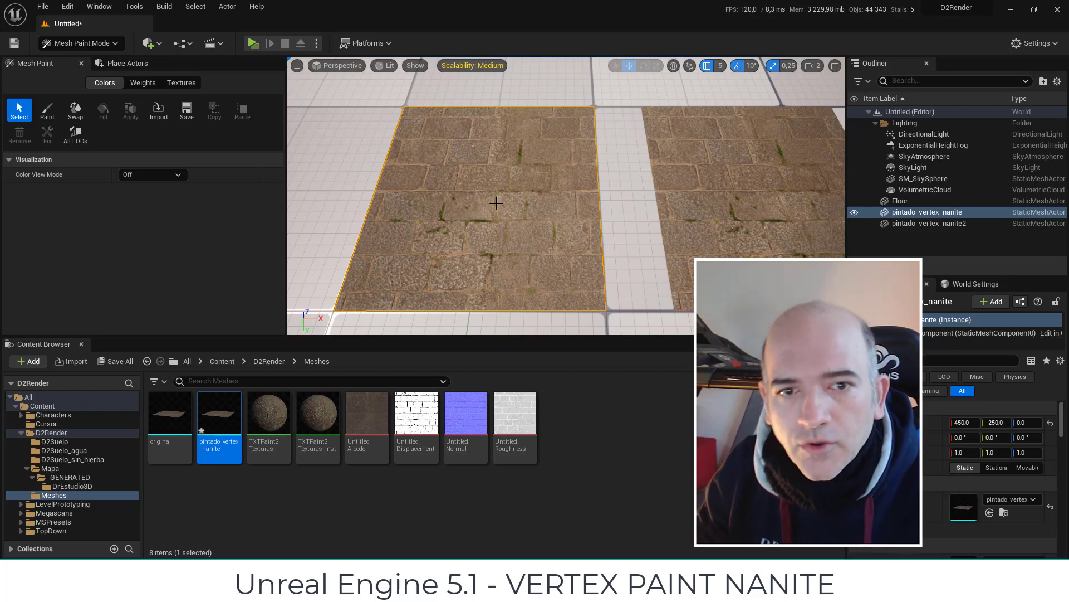
{"action": "scroll", "coordinate": [496, 203], "scroll_direction": "up", "scroll_amount": 2}
{"action": "scroll", "coordinate": [498, 205], "scroll_direction": "up", "scroll_amount": 2}
{"action": "scroll", "coordinate": [501, 207], "scroll_direction": "up", "scroll_amount": 1}
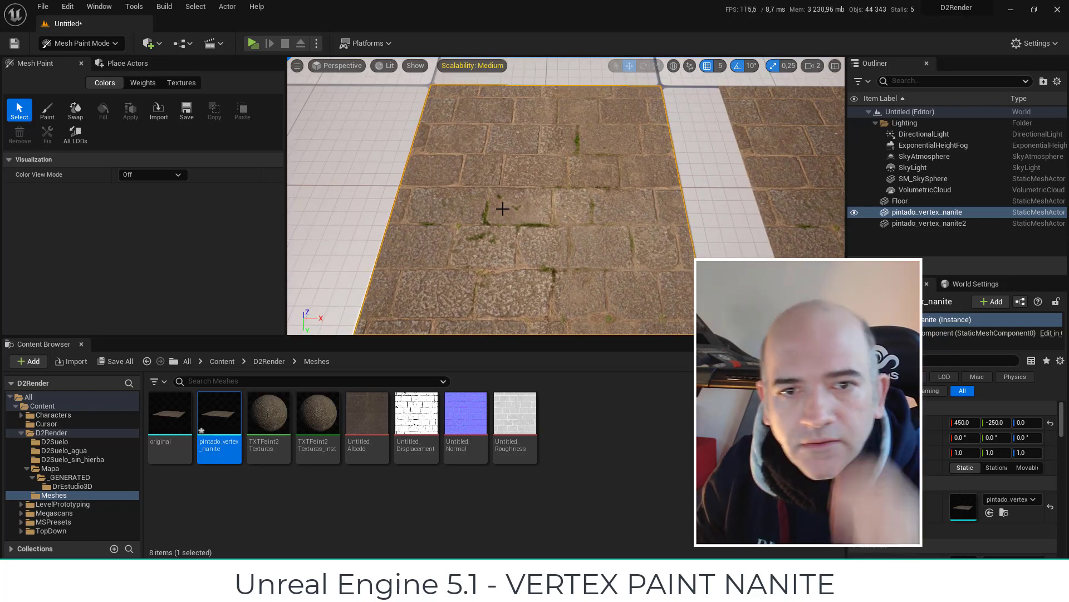
{"action": "scroll", "coordinate": [502, 209], "scroll_direction": "down", "scroll_amount": 3}
{"action": "scroll", "coordinate": [533, 191], "scroll_direction": "up", "scroll_amount": 3}
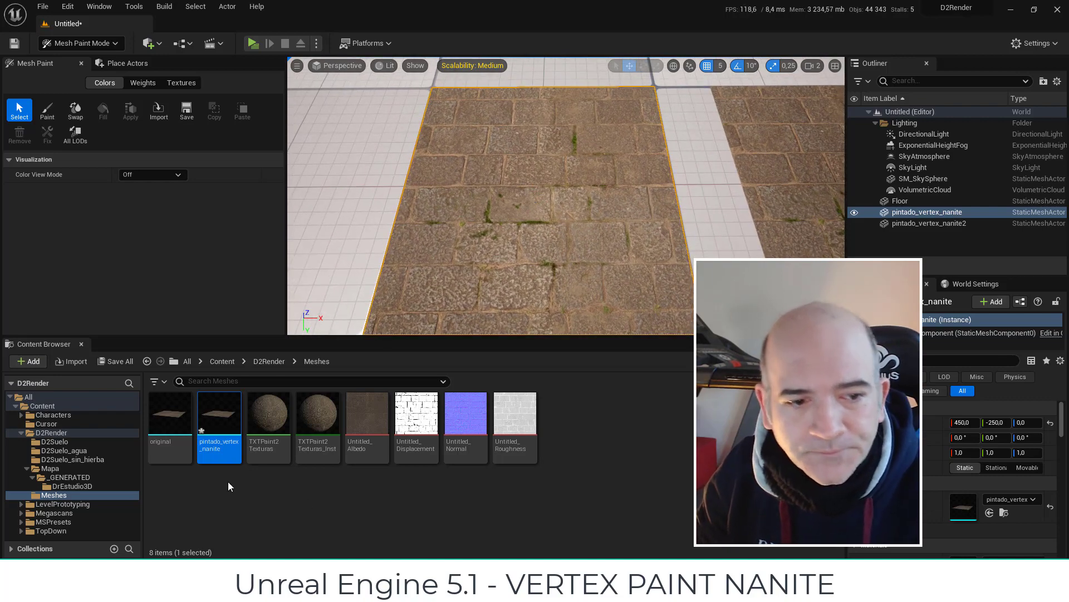
{"action": "mouse_move", "coordinate": [214, 418]}
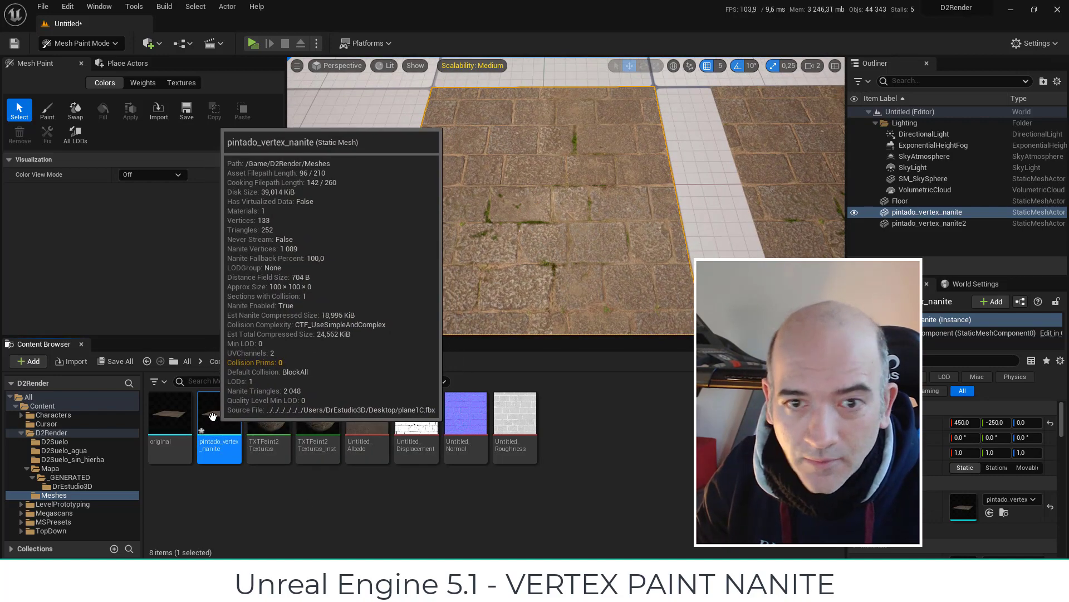
{"action": "double_click", "coordinate": [213, 416]}
{"action": "double_click", "coordinate": [459, 49]}
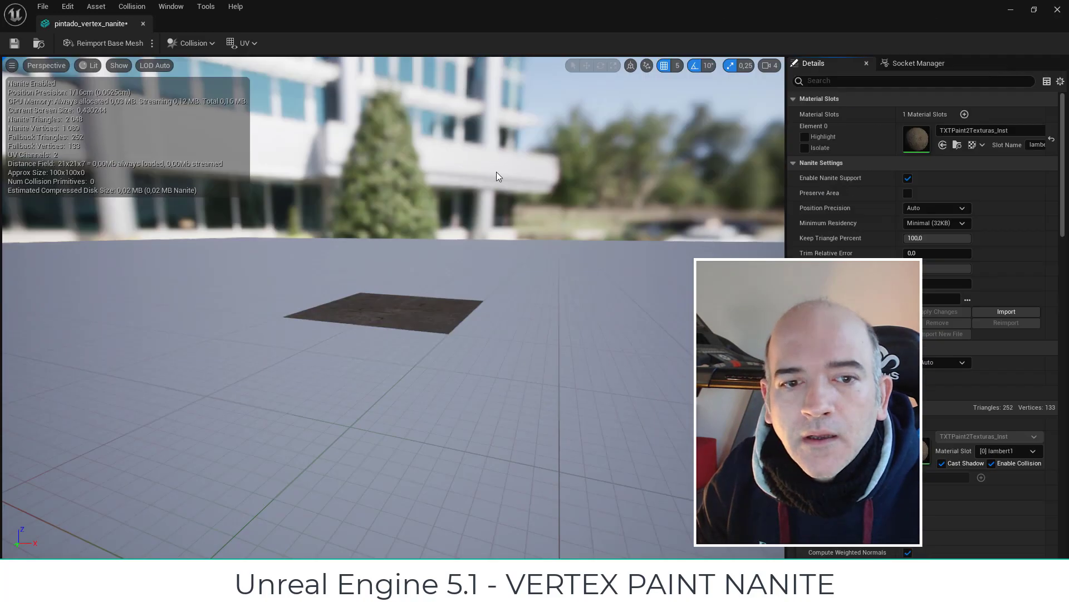
{"action": "scroll", "coordinate": [393, 306], "scroll_direction": "up", "scroll_amount": 10}
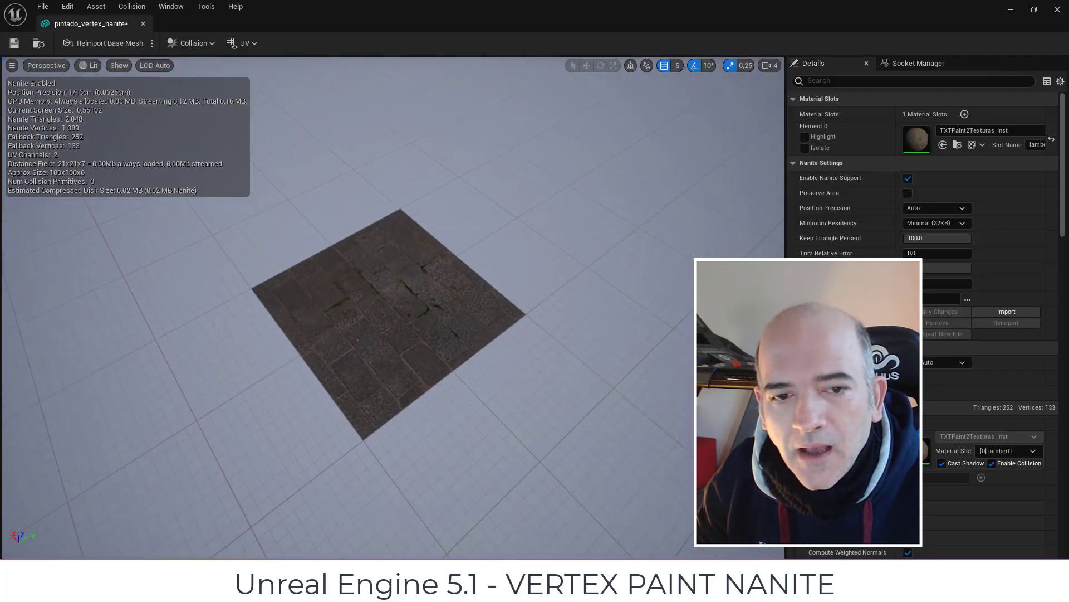
{"action": "scroll", "coordinate": [496, 174], "scroll_direction": "down", "scroll_amount": 10}
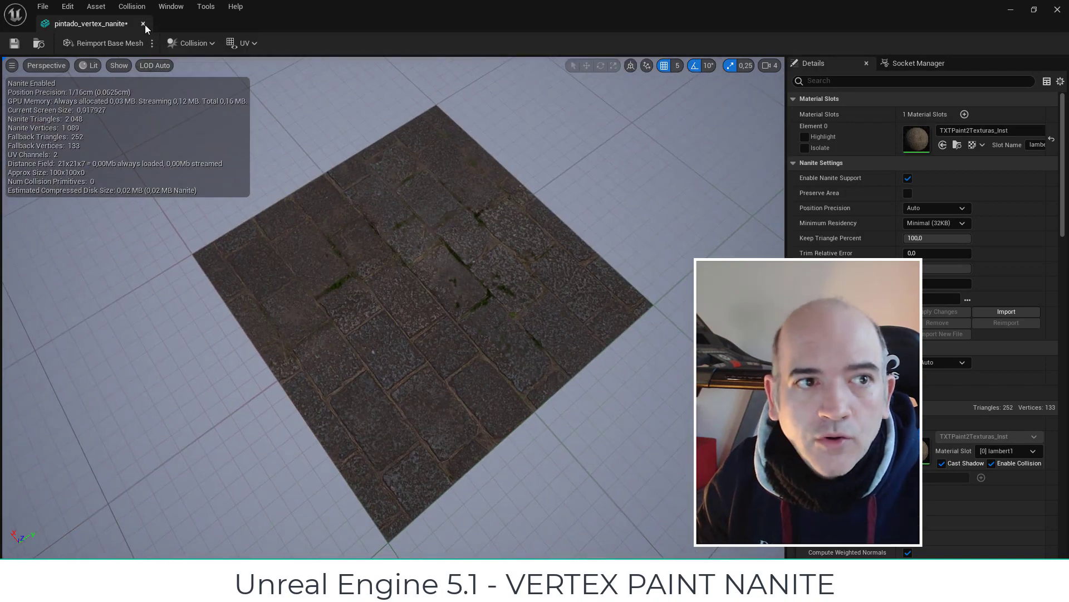
{"action": "left_click", "coordinate": [144, 23]}
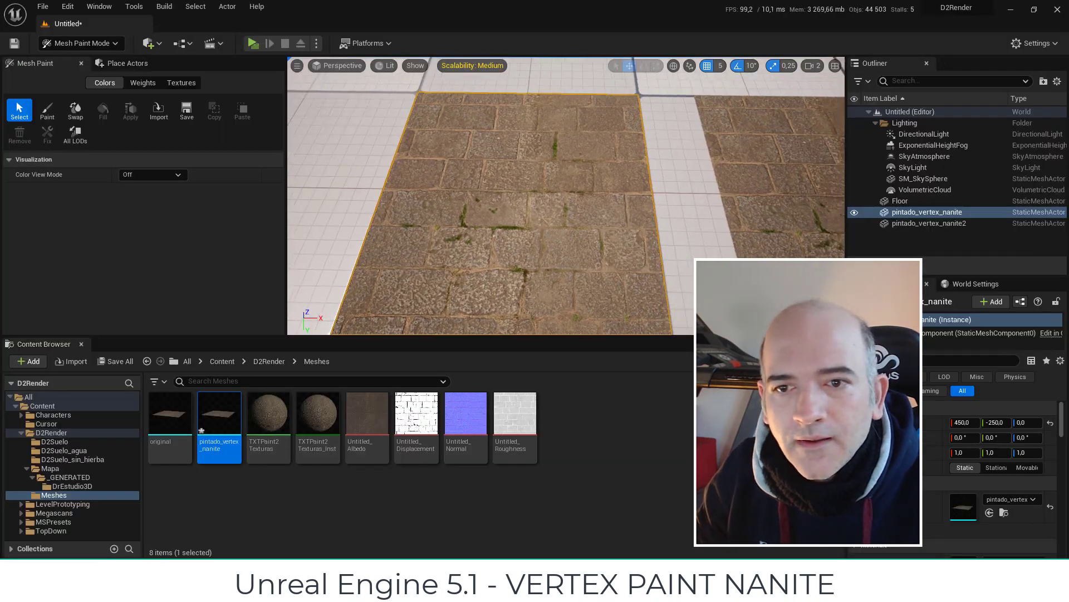
{"action": "mouse_move", "coordinate": [535, 201]}
{"action": "right_mouse_down"}
{"action": "mouse_move", "coordinate": [588, 213]}
{"action": "mouse_move", "coordinate": [579, 204]}
{"action": "right_mouse_up"}
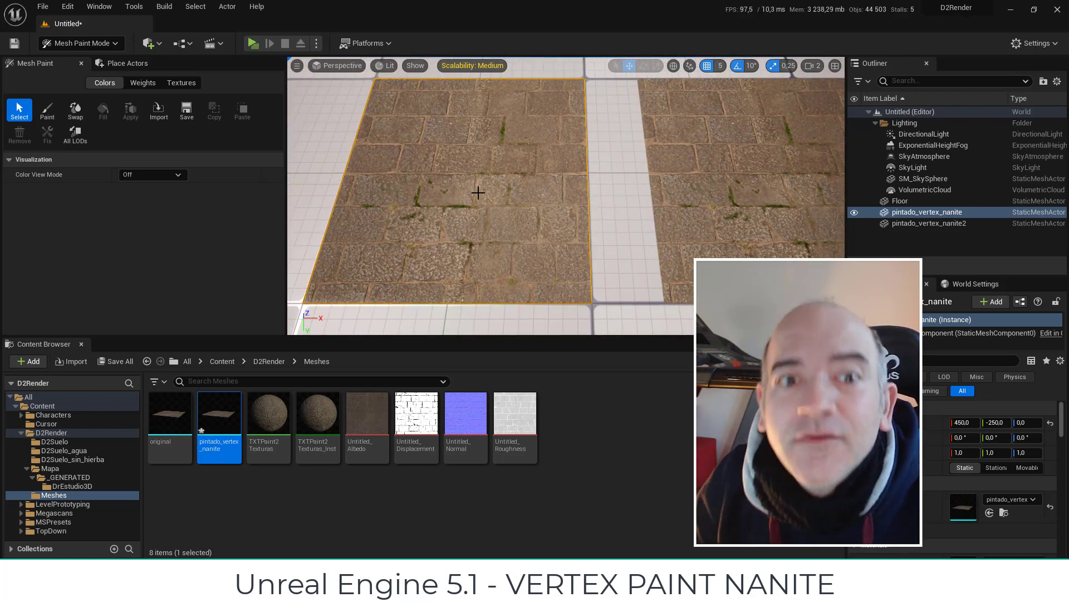
- Switch Mesh Paint to vertex painting and show the Nanite Overview visualization
{"action": "left_click", "coordinate": [48, 110]}
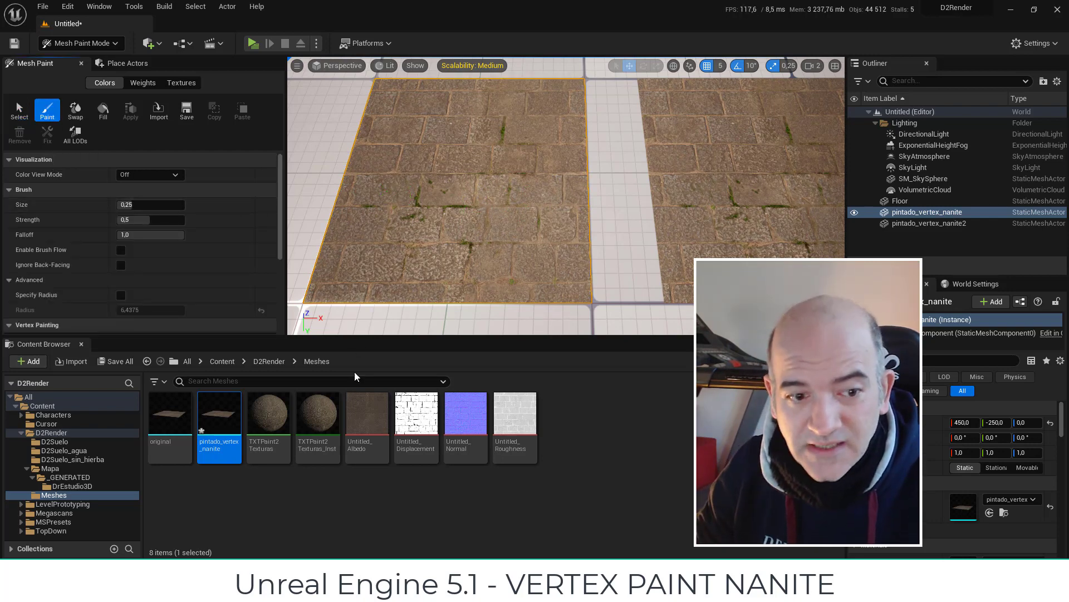
{"action": "right_click", "coordinate": [231, 425]}
{"action": "left_click", "coordinate": [435, 38]}
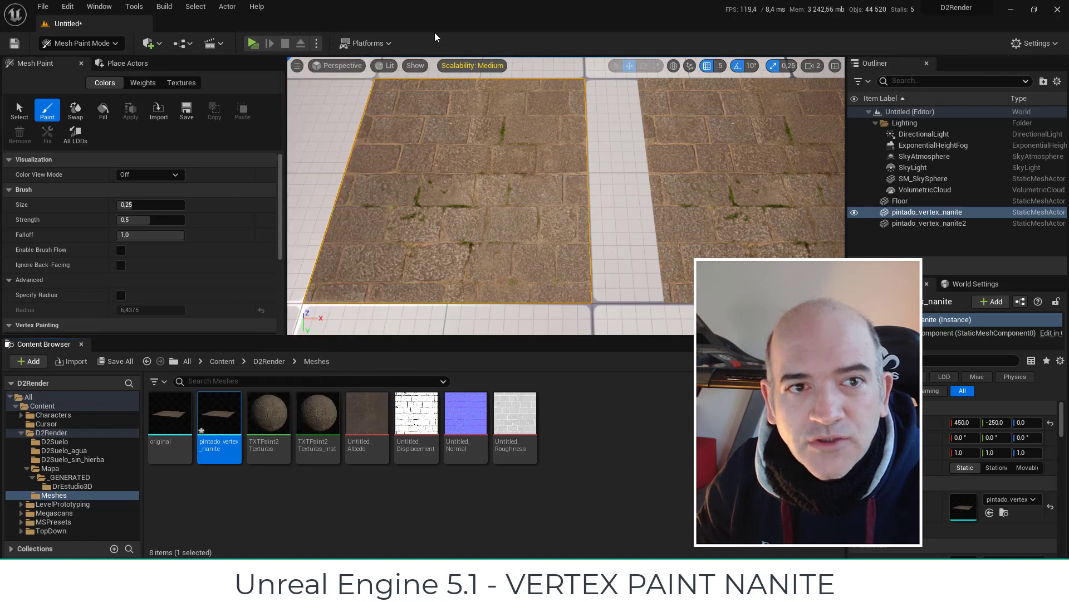
{"action": "left_click", "coordinate": [382, 67]}
{"action": "mouse_move", "coordinate": [450, 247]}
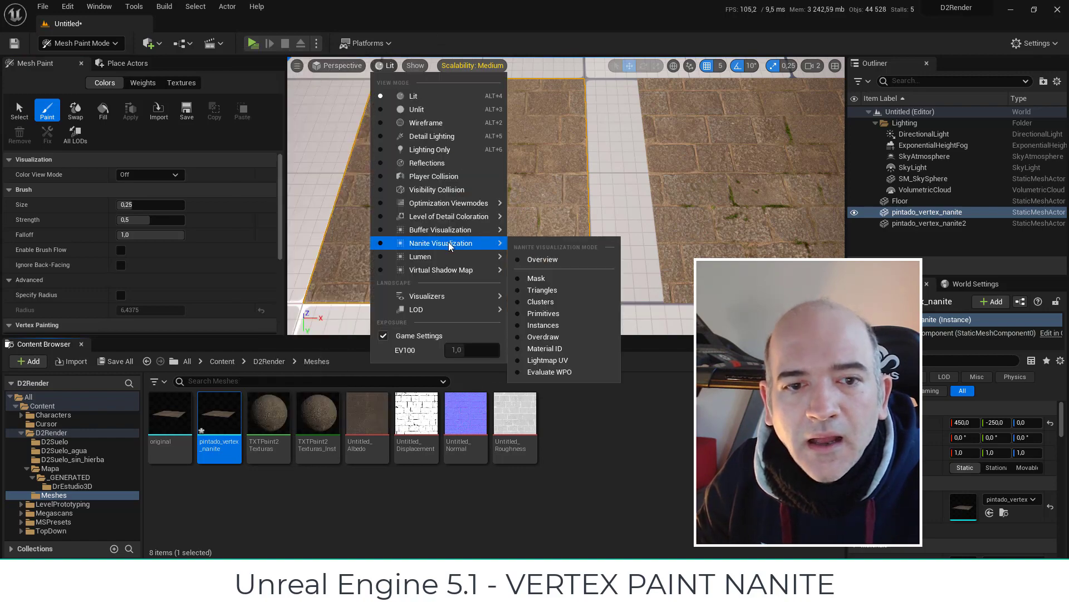
{"action": "left_click", "coordinate": [549, 258]}
{"action": "mouse_move", "coordinate": [538, 215]}
{"action": "right_mouse_down"}
{"action": "mouse_move", "coordinate": [588, 225]}
{"action": "mouse_move", "coordinate": [581, 213]}
{"action": "right_mouse_up"}
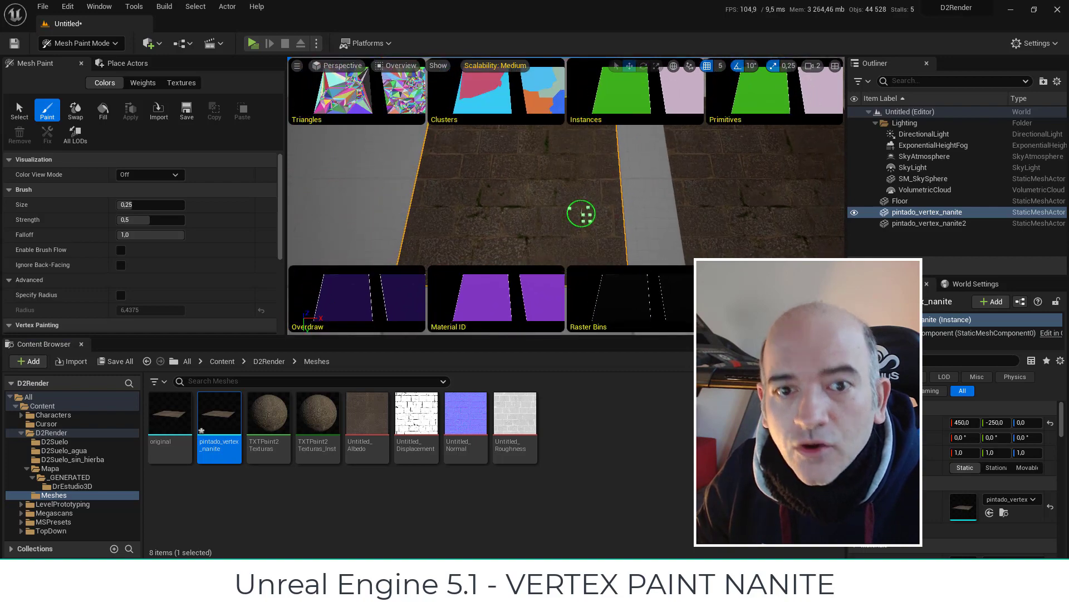
- Inspect the tile in Wireframe view mode, then return the viewport to Lit
{"action": "left_click", "coordinate": [382, 68]}
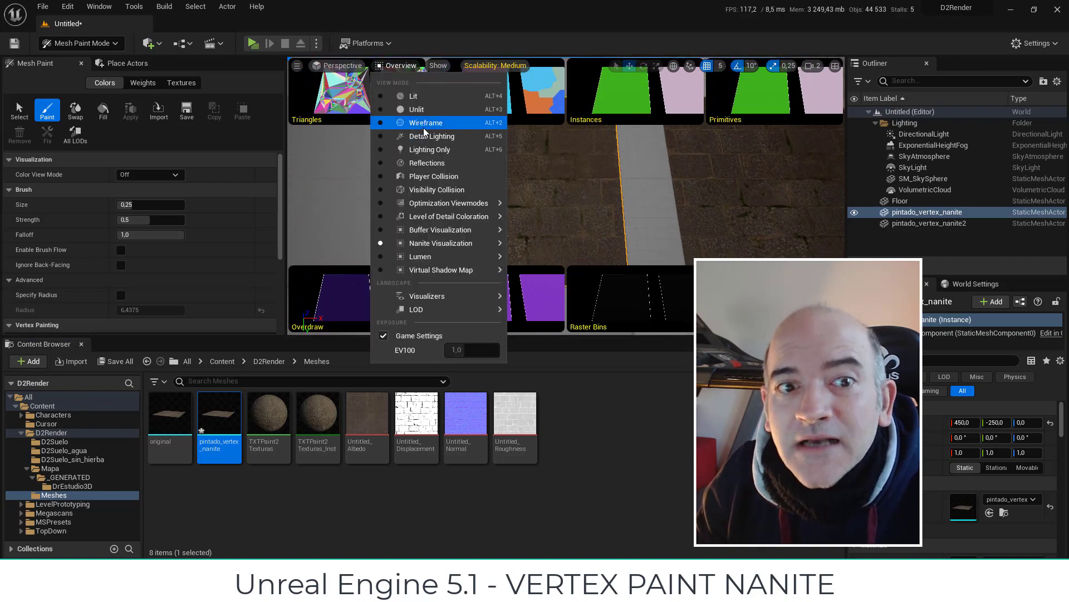
{"action": "left_click", "coordinate": [425, 128]}
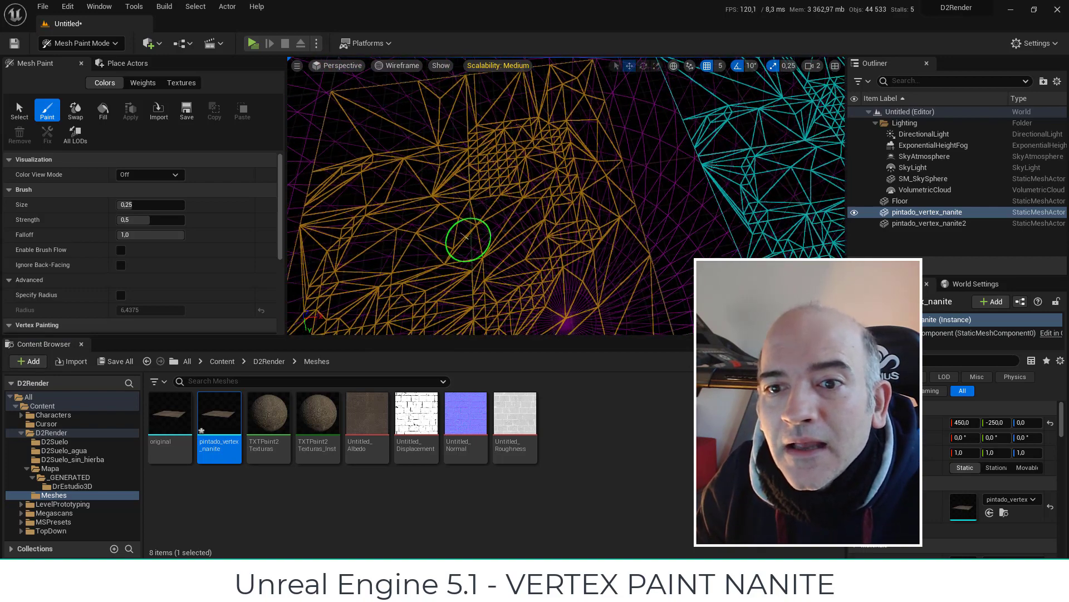
{"action": "scroll", "coordinate": [466, 239], "scroll_direction": "up", "scroll_amount": 5}
{"action": "right_click_drag", "start_coordinate": [478, 274], "coordinate": [808, 261]}
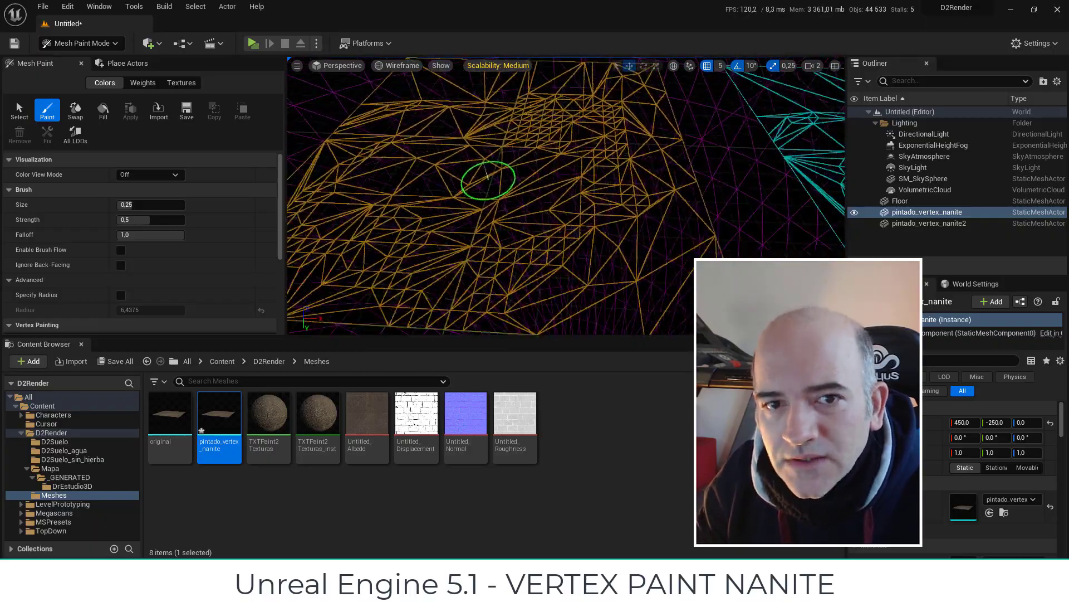
{"action": "right_click_drag", "start_coordinate": [807, 262], "coordinate": [462, 174]}
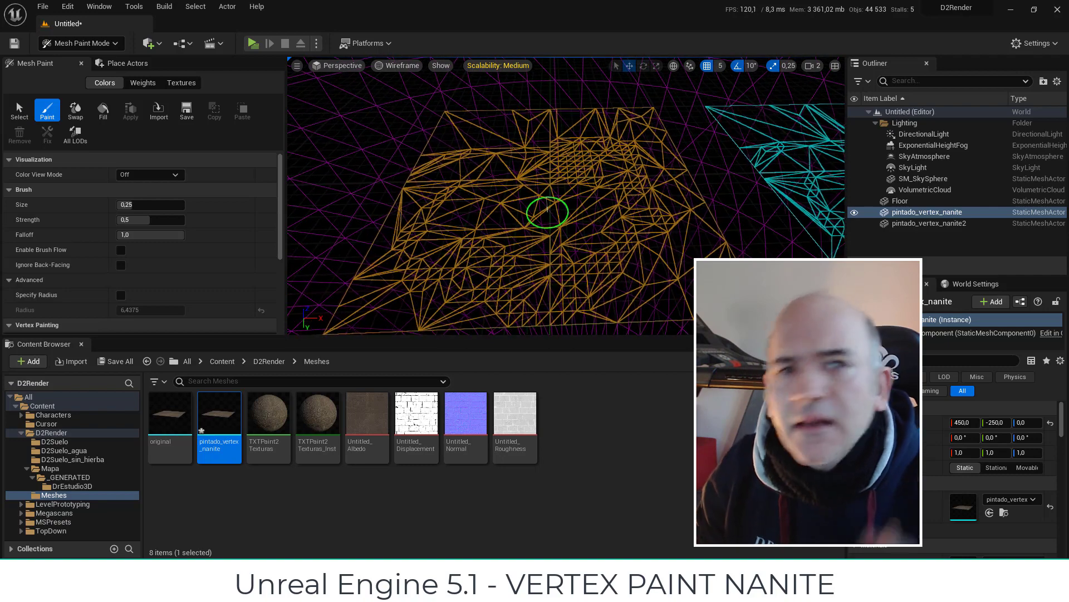
{"action": "left_click", "coordinate": [396, 66]}
{"action": "left_click", "coordinate": [406, 93]}
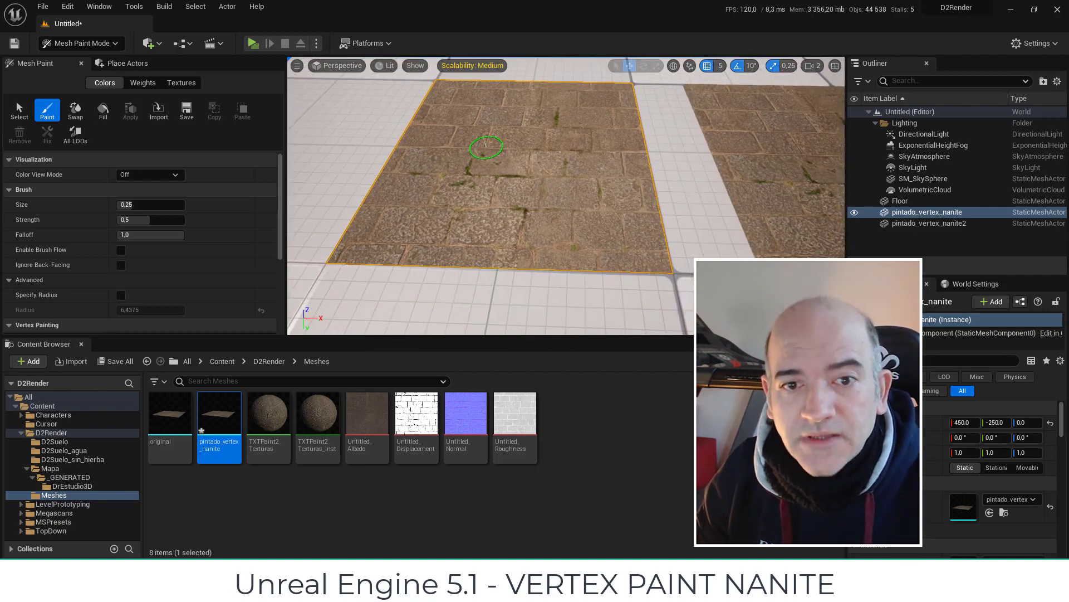
- Frame the paving tile and paint a vertex-colour stroke onto it
{"action": "right_click_drag", "start_coordinate": [487, 147], "coordinate": [486, 183]}
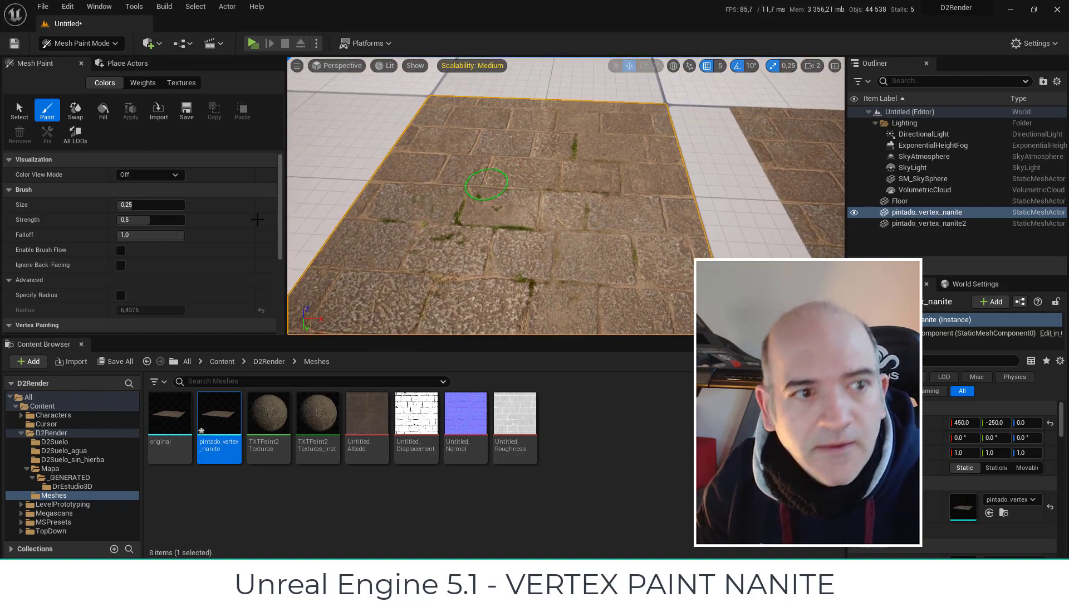
{"action": "scroll", "coordinate": [195, 209], "scroll_direction": "down", "scroll_amount": 2}
{"action": "scroll", "coordinate": [201, 206], "scroll_direction": "down", "scroll_amount": 2}
{"action": "scroll", "coordinate": [208, 255], "scroll_direction": "up", "scroll_amount": 2}
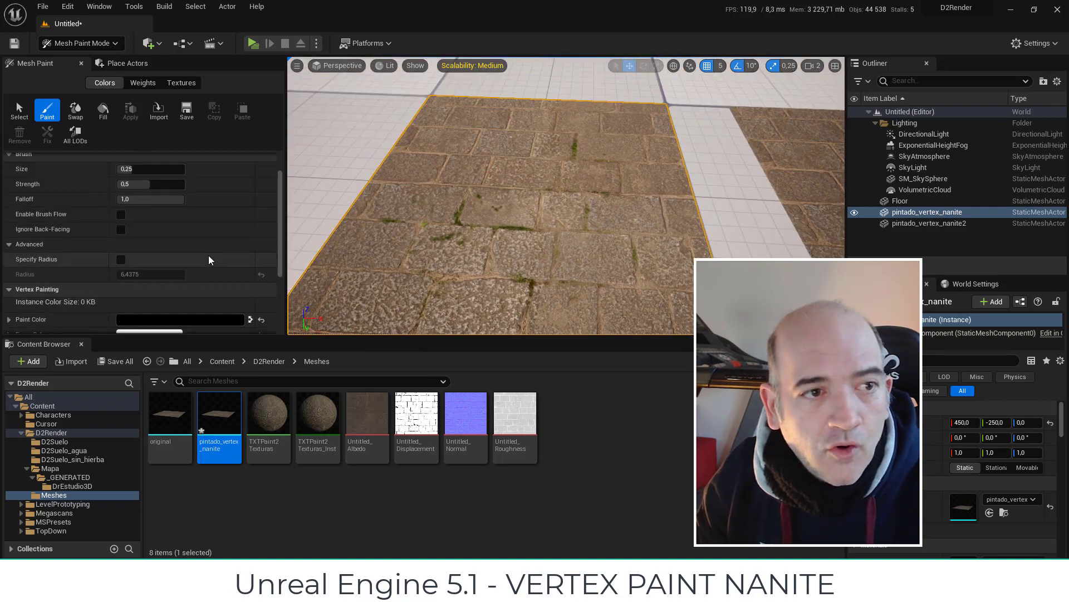
{"action": "scroll", "coordinate": [208, 255], "scroll_direction": "up", "scroll_amount": 2}
{"action": "scroll", "coordinate": [494, 220], "scroll_direction": "down", "scroll_amount": 1}
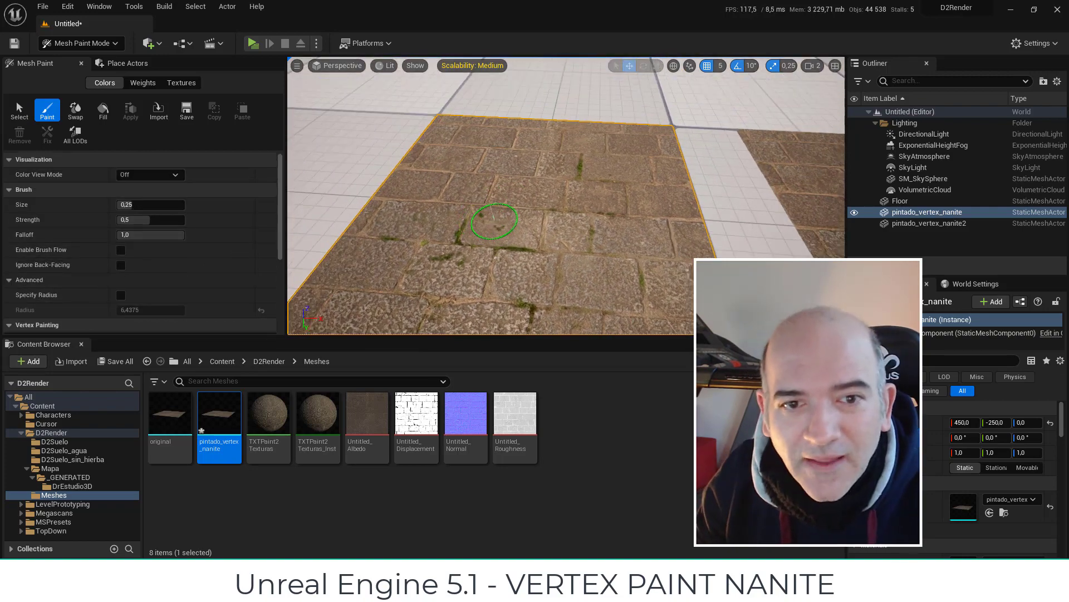
{"action": "right_click_drag", "start_coordinate": [494, 220], "coordinate": [497, 188]}
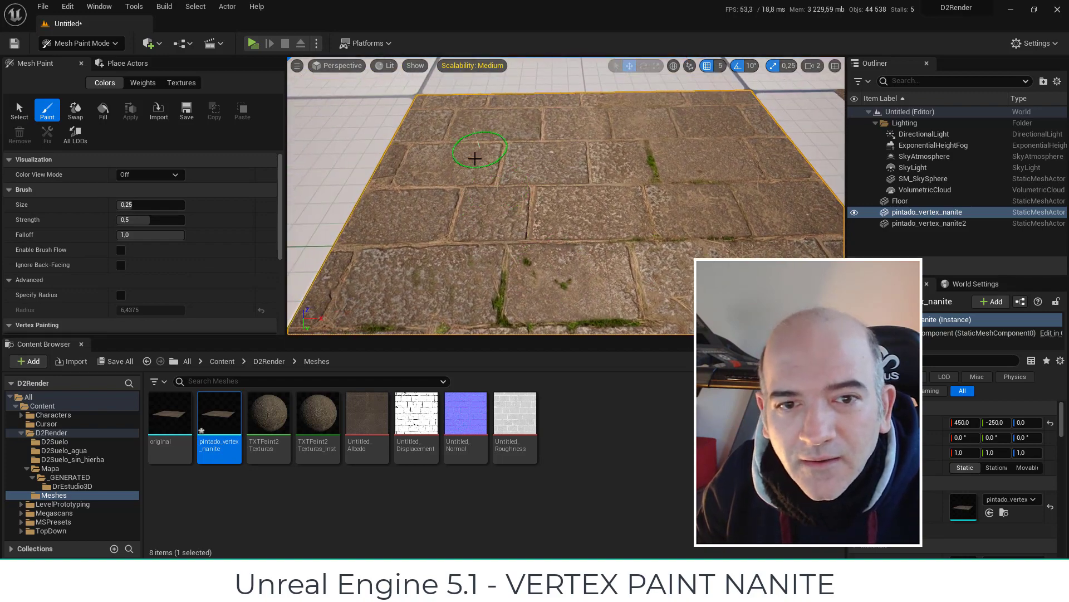
{"action": "left_click_drag", "start_coordinate": [474, 159], "coordinate": [463, 228]}
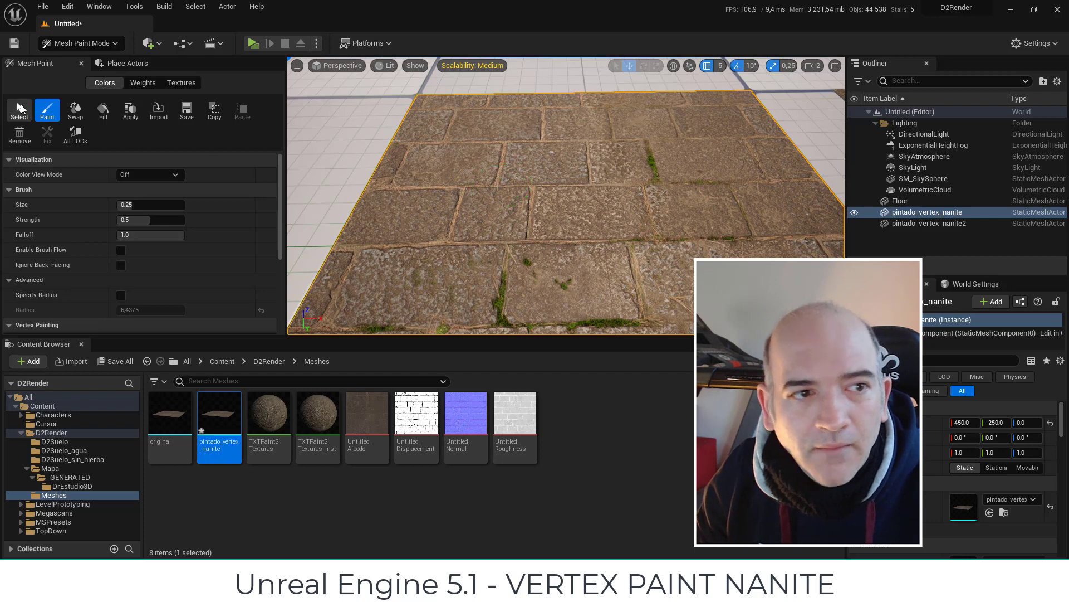
- Apply the colours to the source mesh and paint another stroke on the slab
{"action": "left_click", "coordinate": [132, 114]}
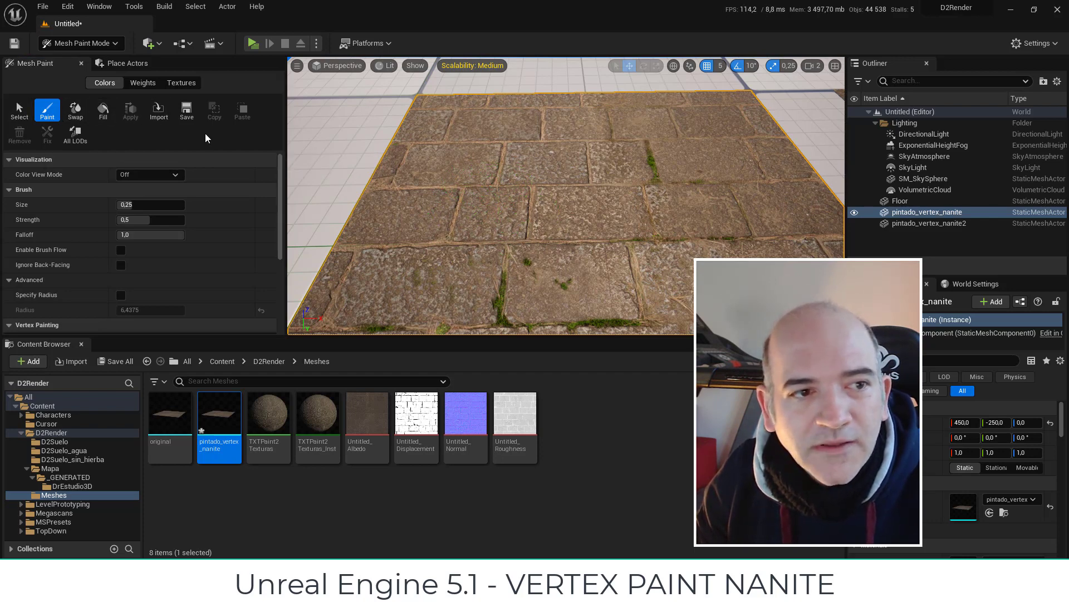
{"action": "left_click_drag", "start_coordinate": [501, 167], "coordinate": [549, 195]}
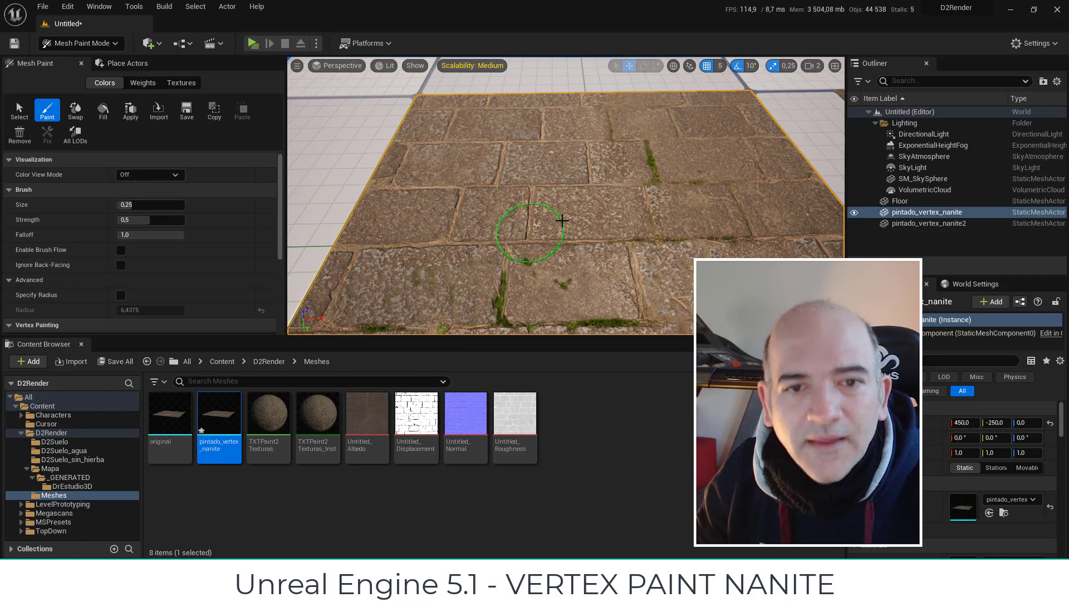
{"action": "scroll", "coordinate": [562, 220], "scroll_direction": "down", "scroll_amount": 3}
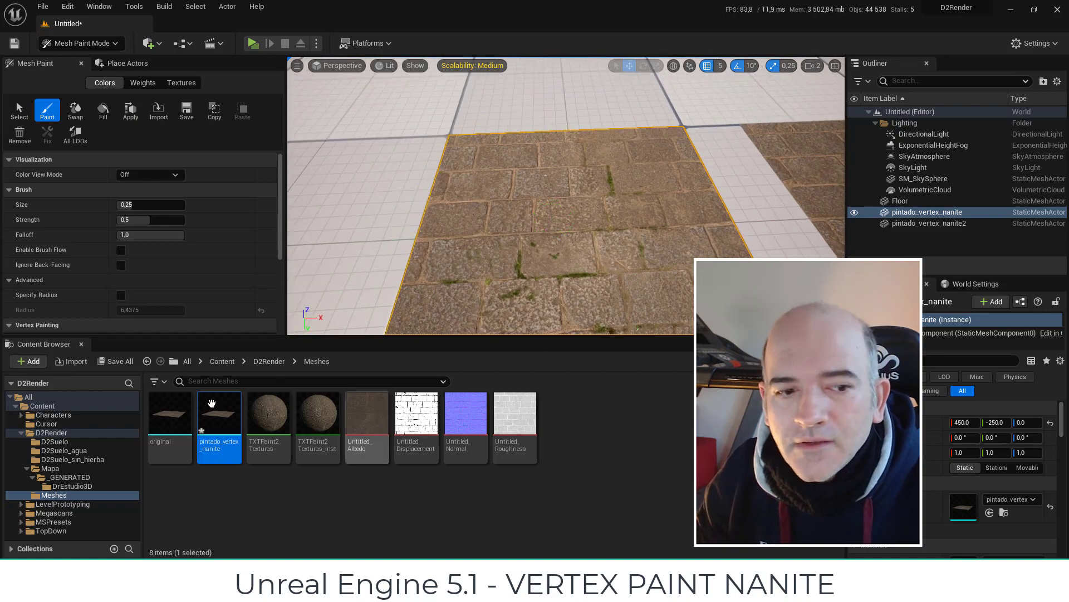
- Toggle Nanite on the painted stone mesh asset from its context menu
{"action": "right_click", "coordinate": [226, 424]}
{"action": "mouse_move", "coordinate": [288, 60]}
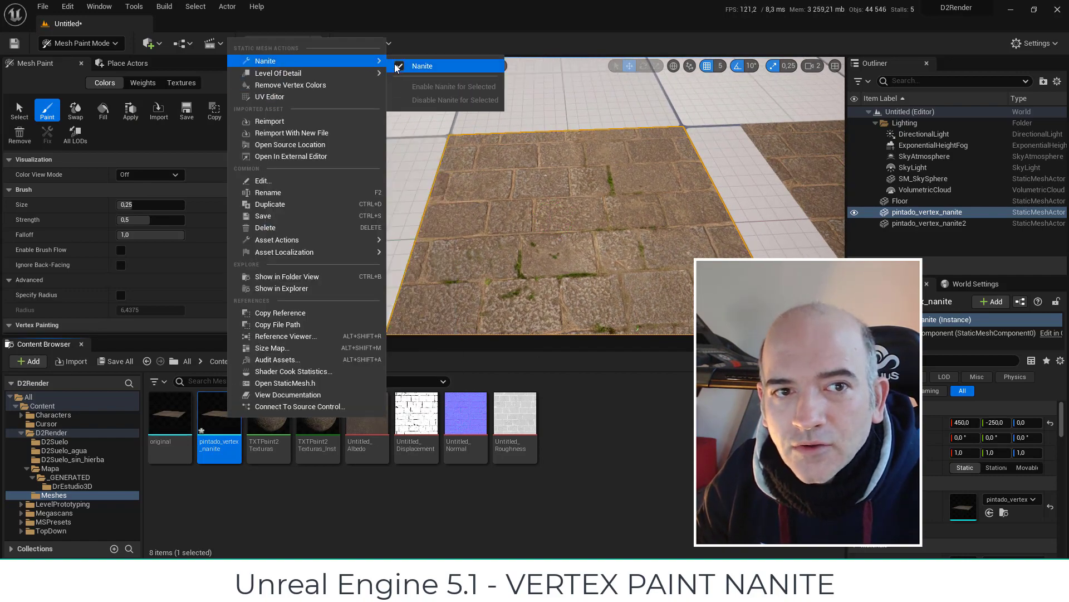
{"action": "left_click", "coordinate": [398, 354]}
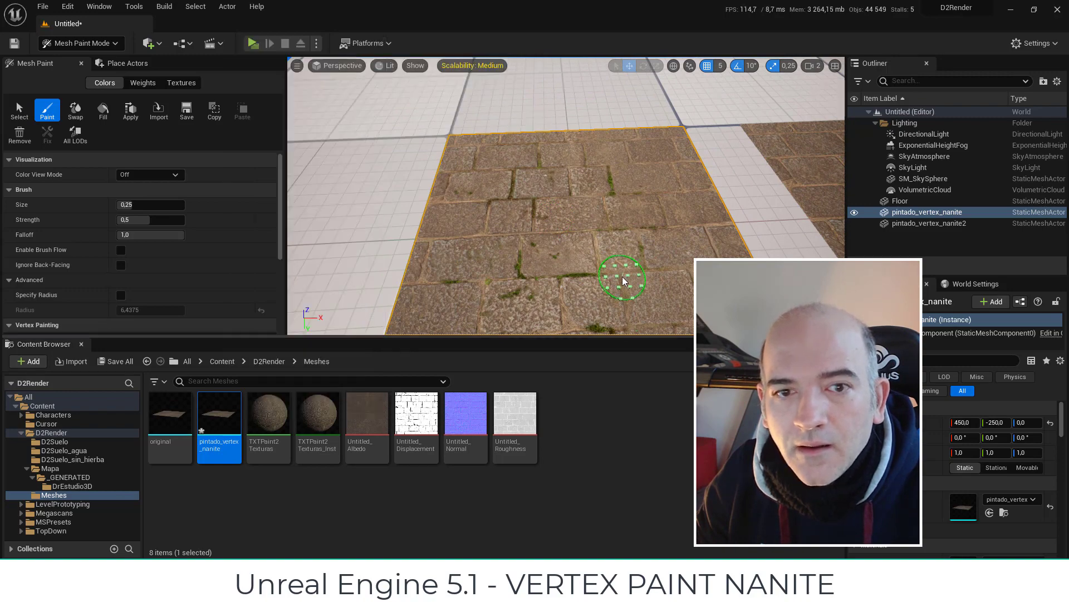
{"action": "right_click_drag", "start_coordinate": [621, 282], "coordinate": [616, 226]}
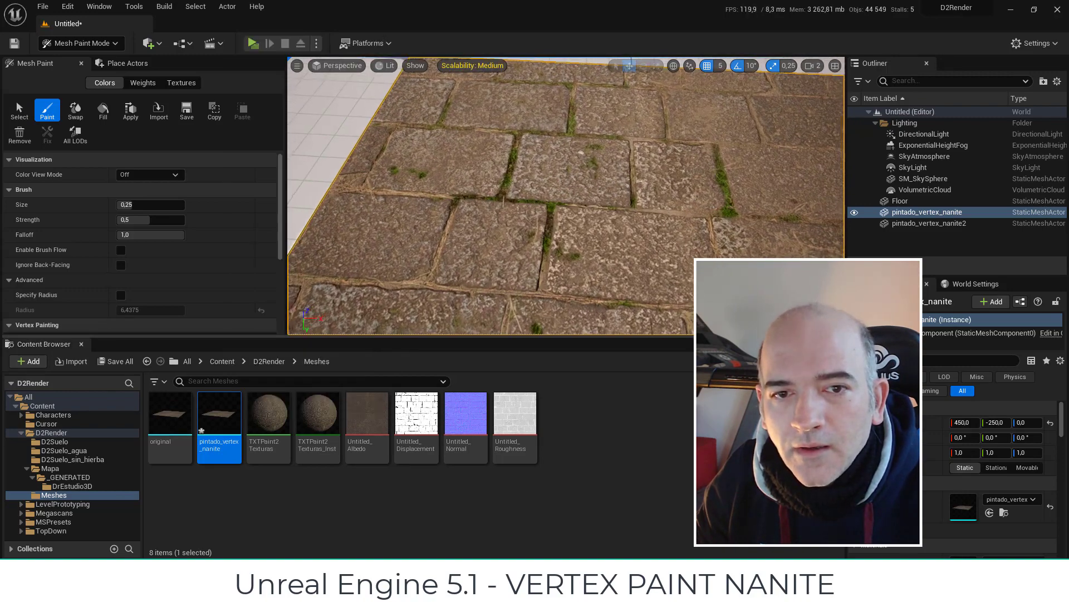
{"action": "mouse_move", "coordinate": [615, 226]}
{"action": "right_mouse_down"}
{"action": "mouse_move", "coordinate": [642, 285]}
{"action": "mouse_move", "coordinate": [567, 240]}
{"action": "right_mouse_up"}
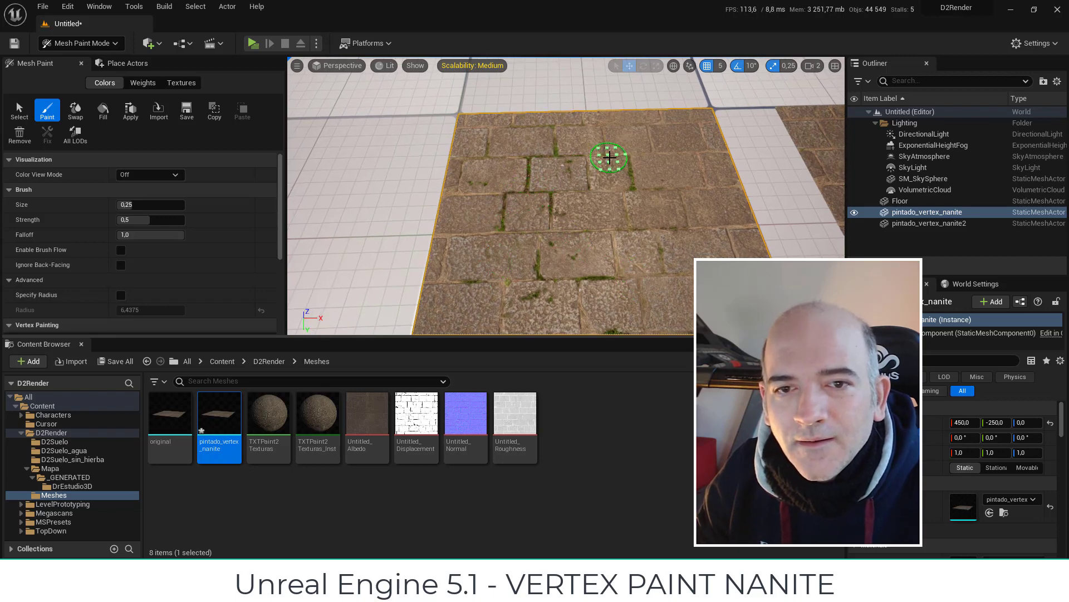
- Set the paint brush size to 0,5 and view the slab from a new angle
{"action": "left_click", "coordinate": [159, 209]}
{"action": "type", "text": "0,5"}
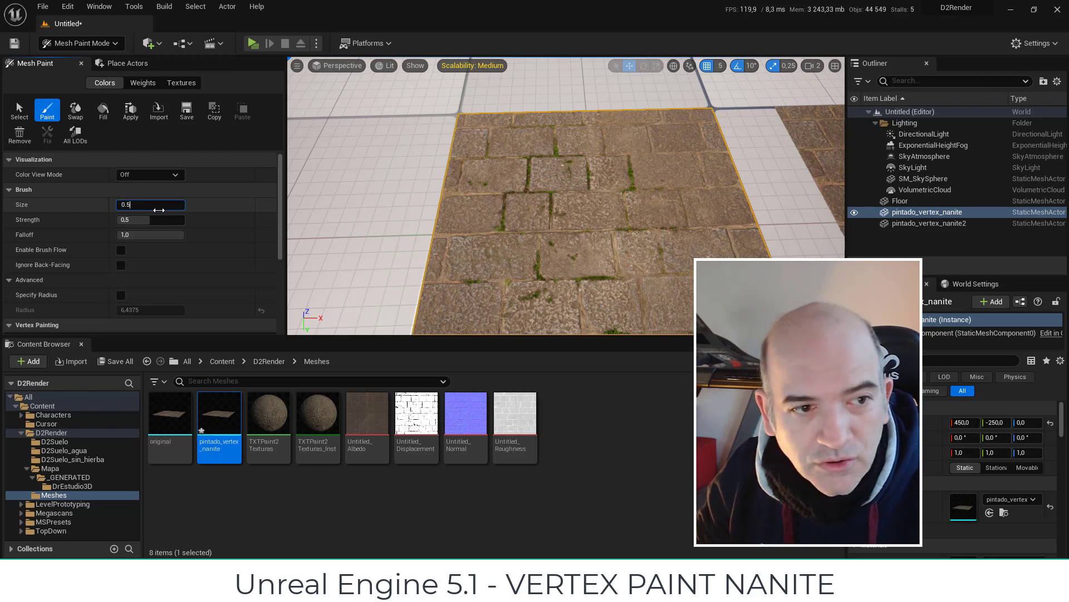
{"action": "key", "text": "Return"}
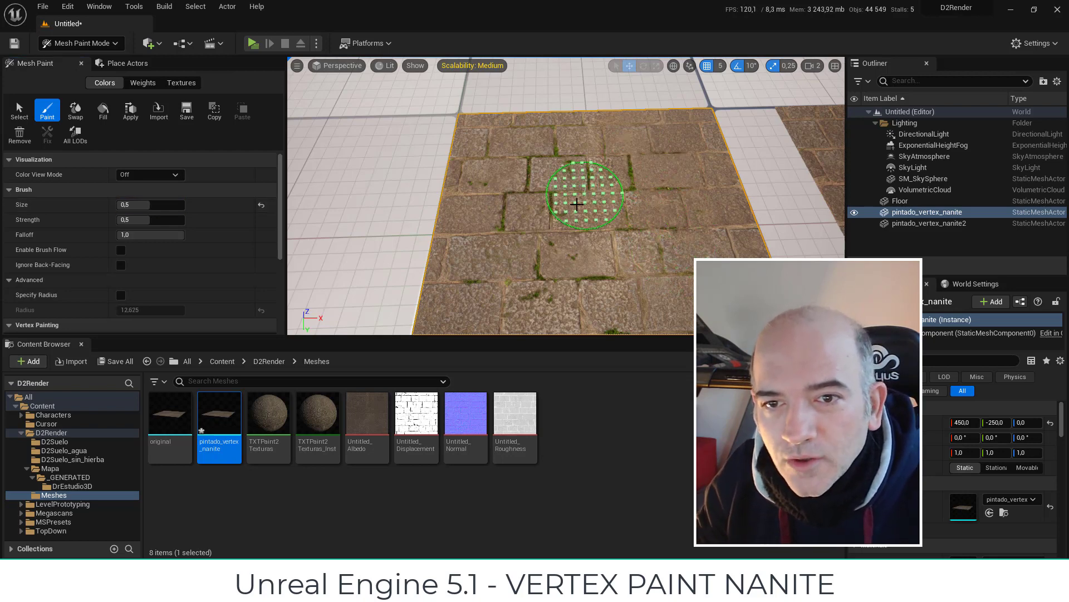
{"action": "scroll", "coordinate": [630, 252], "scroll_direction": "up", "scroll_amount": 3}
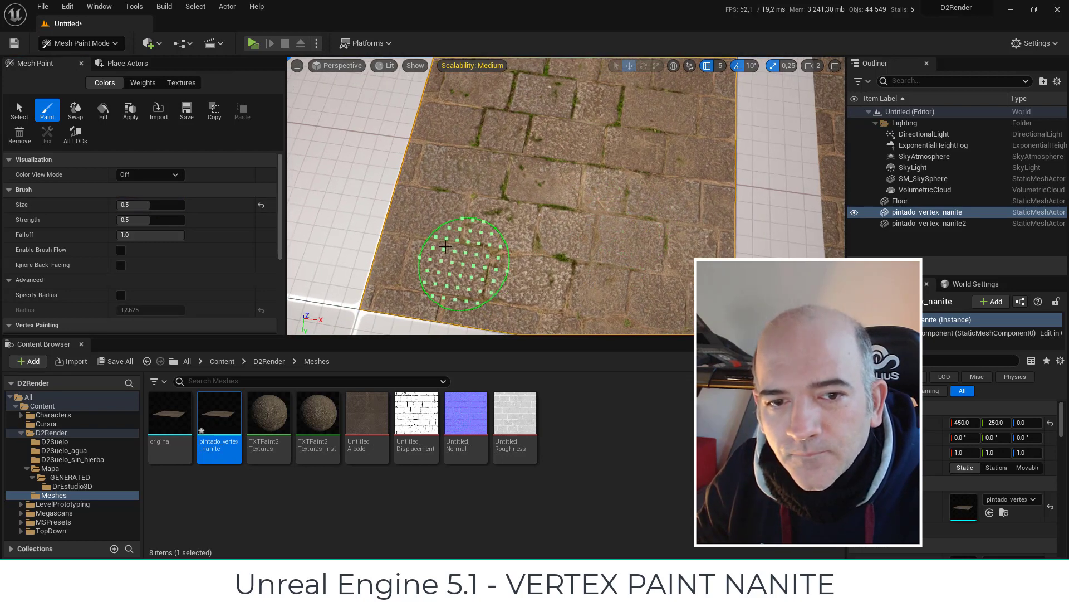
{"action": "right_click_drag", "start_coordinate": [424, 293], "coordinate": [514, 224]}
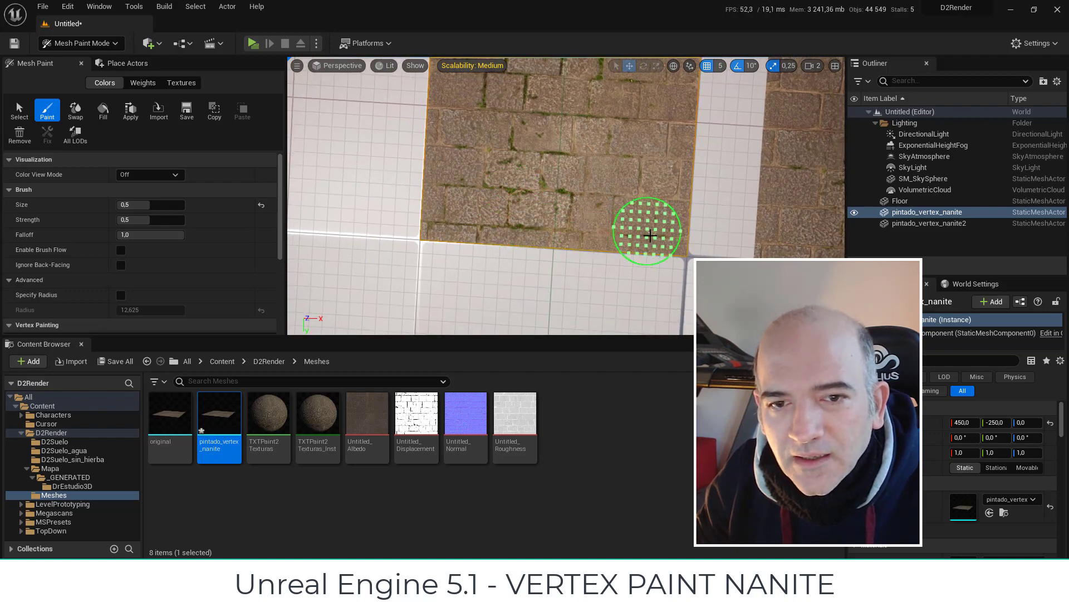
{"action": "right_click_drag", "start_coordinate": [576, 156], "coordinate": [616, 236]}
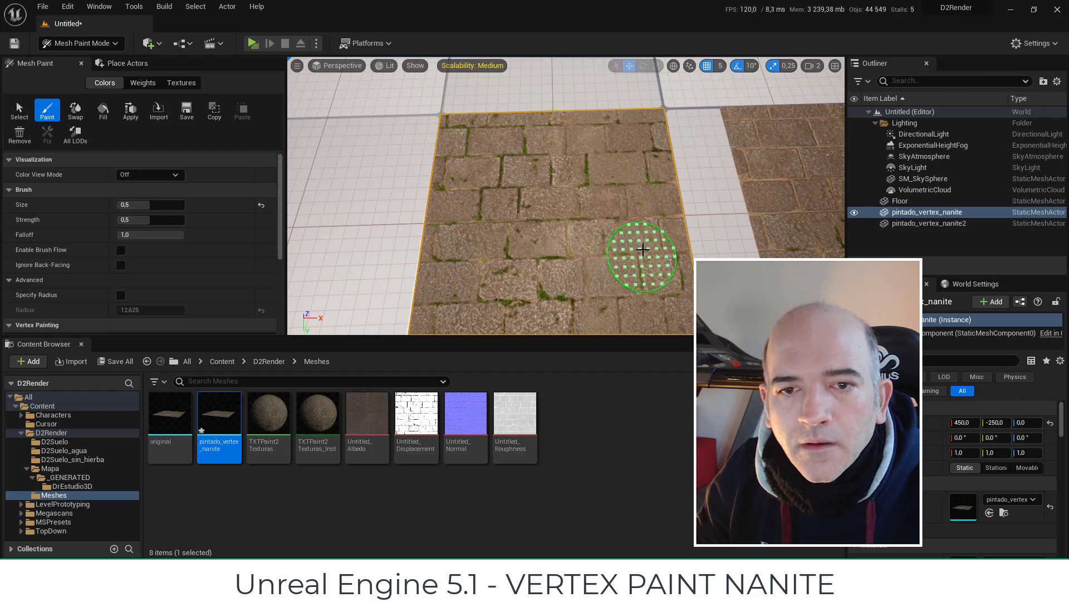
- Apply the painted colours to the source mesh and frame the stone slab
{"action": "left_click", "coordinate": [137, 119]}
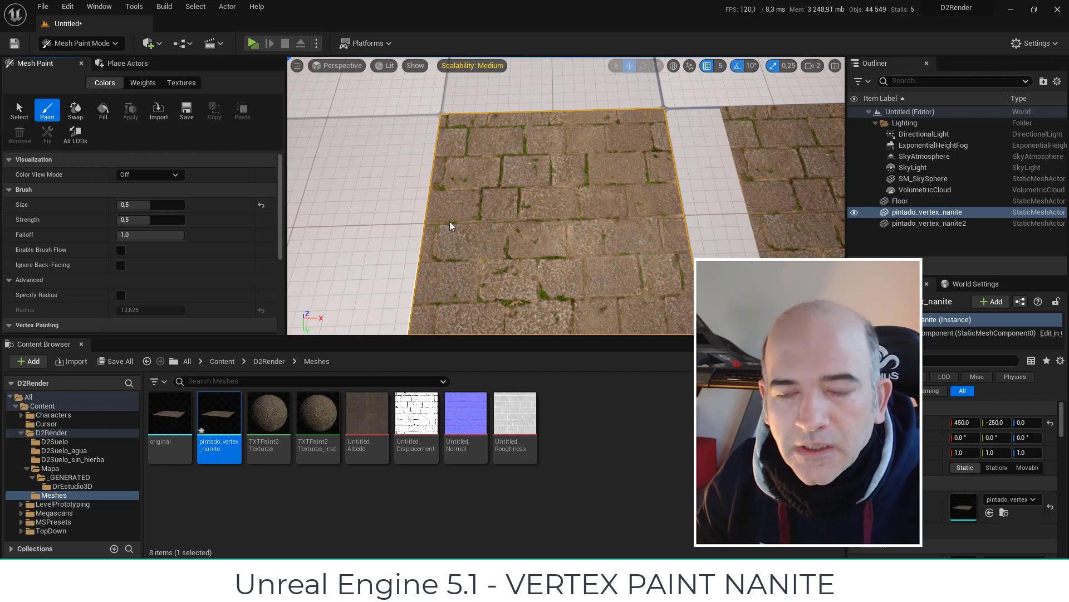
{"action": "right_click_drag", "start_coordinate": [451, 225], "coordinate": [440, 306]}
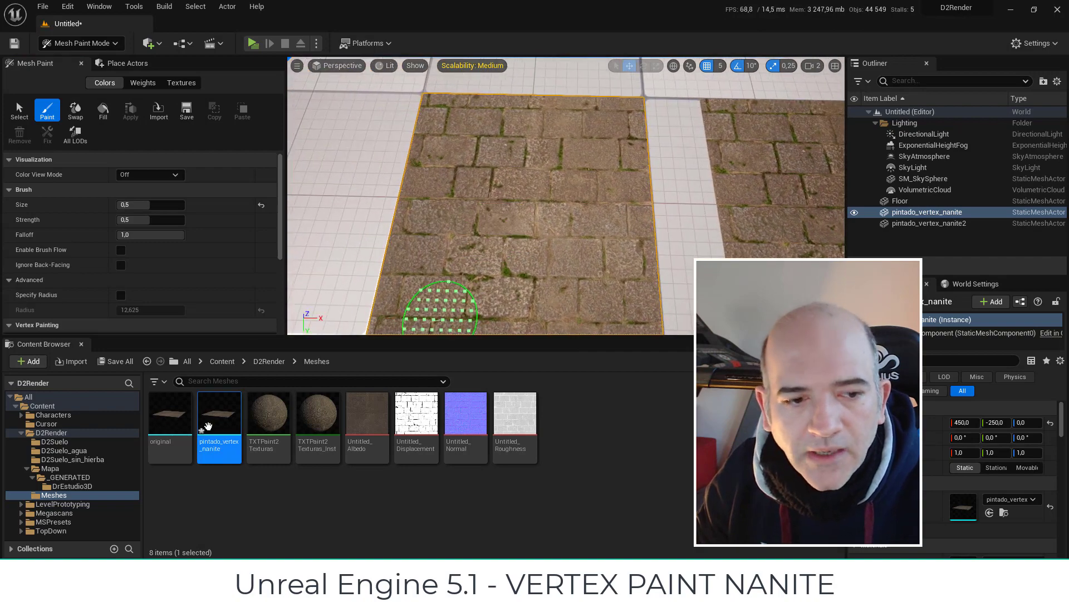
{"action": "right_click", "coordinate": [208, 426]}
{"action": "mouse_move", "coordinate": [345, 65]}
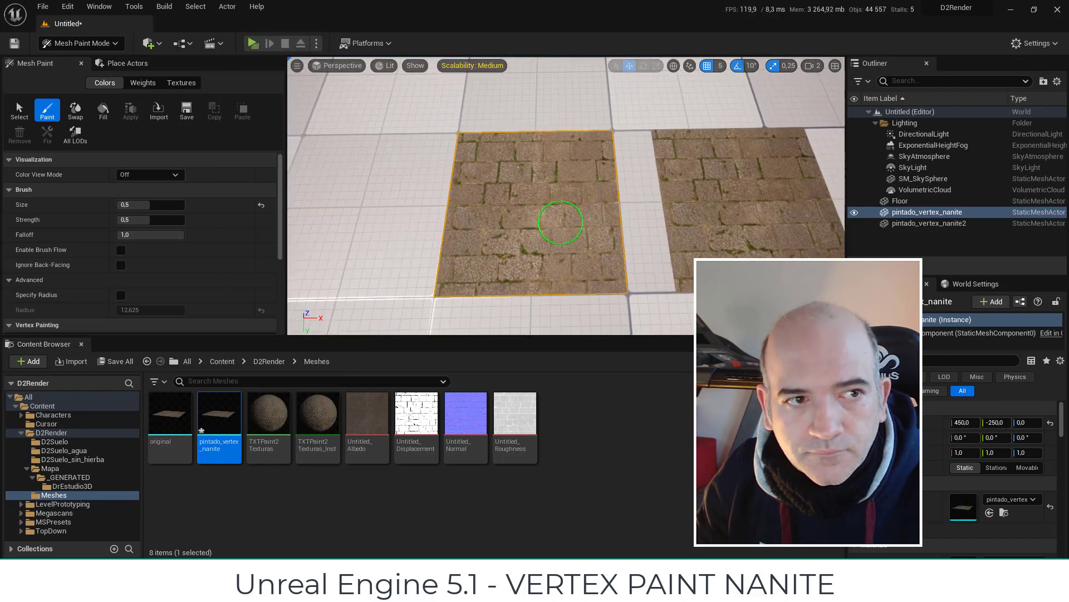
{"action": "right_click_drag", "start_coordinate": [563, 229], "coordinate": [358, 239]}
{"action": "key", "text": "f"}
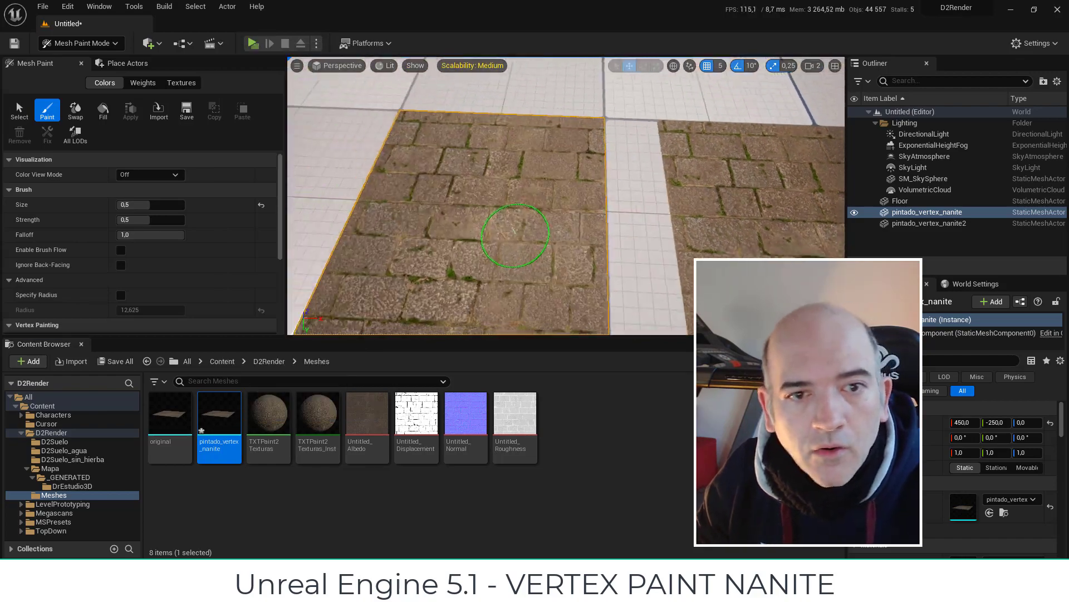
{"action": "scroll", "coordinate": [590, 203], "scroll_direction": "up", "scroll_amount": 4}
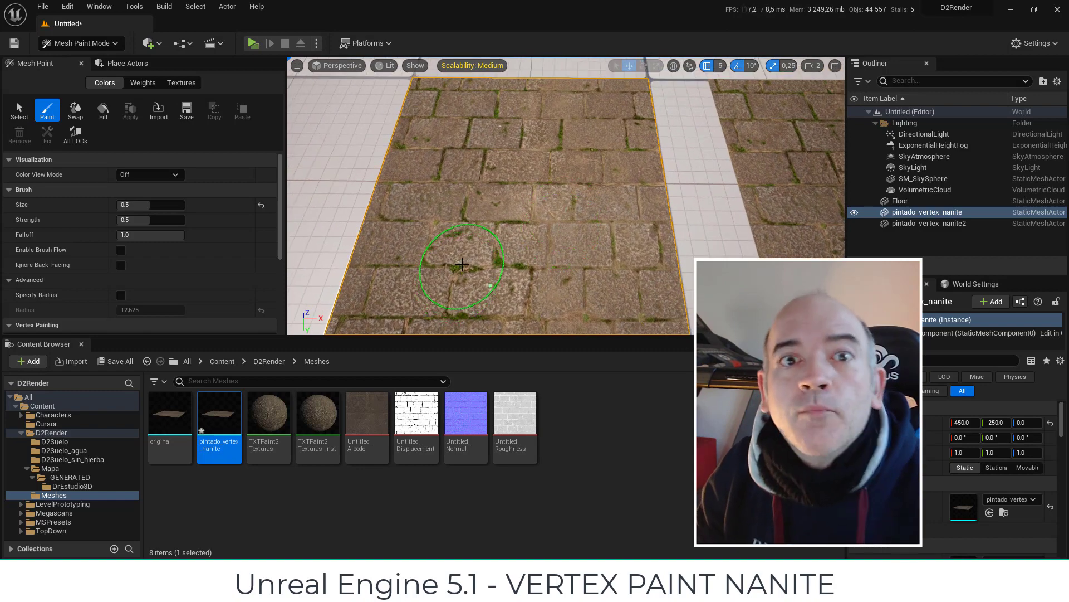
{"action": "right_click_drag", "start_coordinate": [506, 195], "coordinate": [501, 189]}
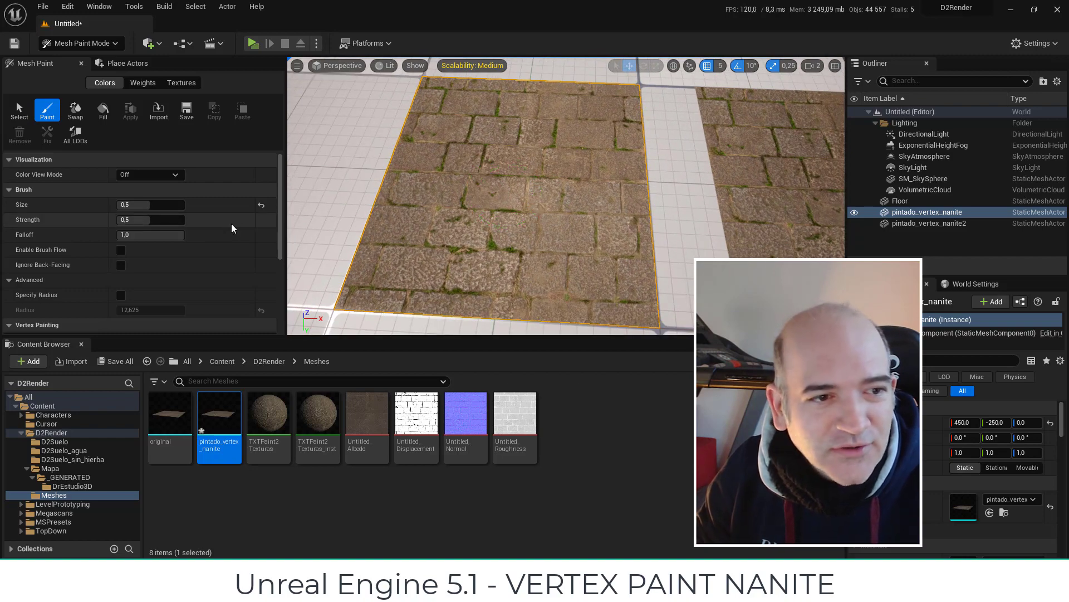
{"action": "scroll", "coordinate": [223, 224], "scroll_direction": "down", "scroll_amount": 5}
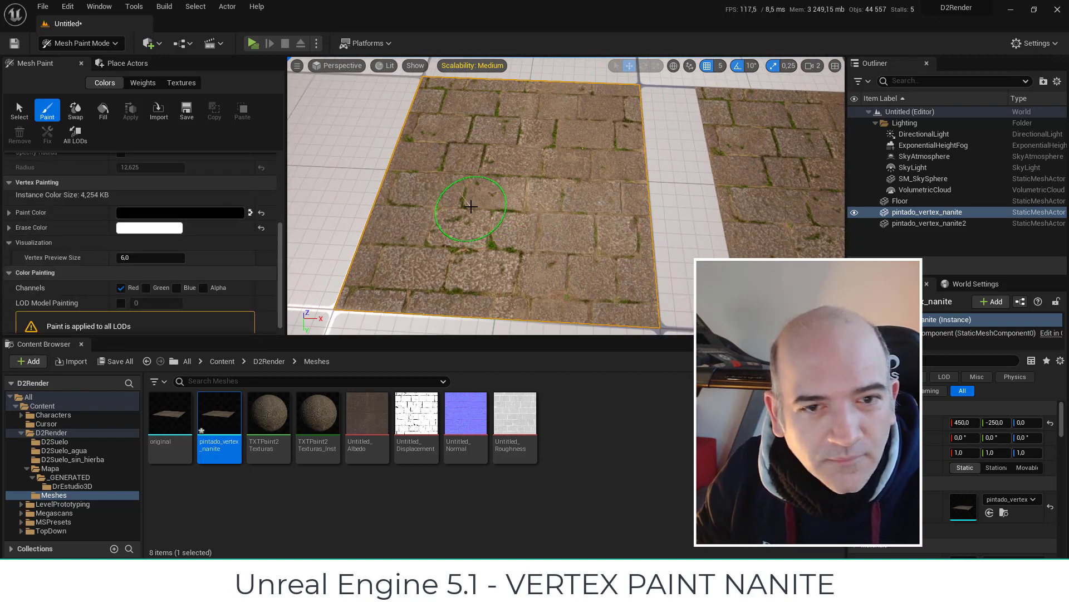
- Swap to white paint, paint two strokes across the slab, and apply them to the source
{"action": "left_click", "coordinate": [250, 212]}
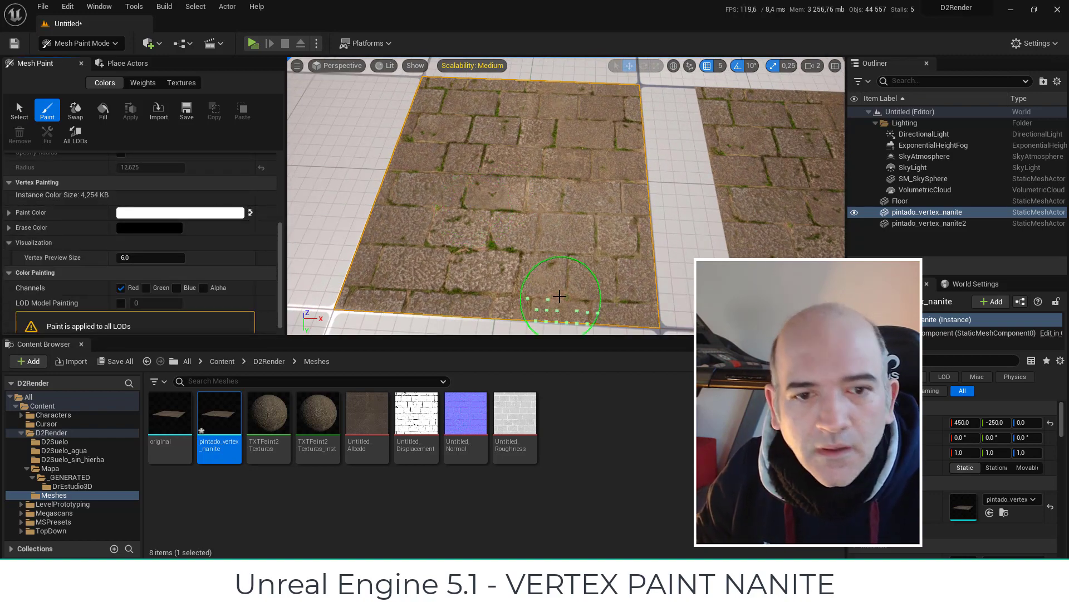
{"action": "left_click_drag", "start_coordinate": [560, 296], "coordinate": [464, 289]}
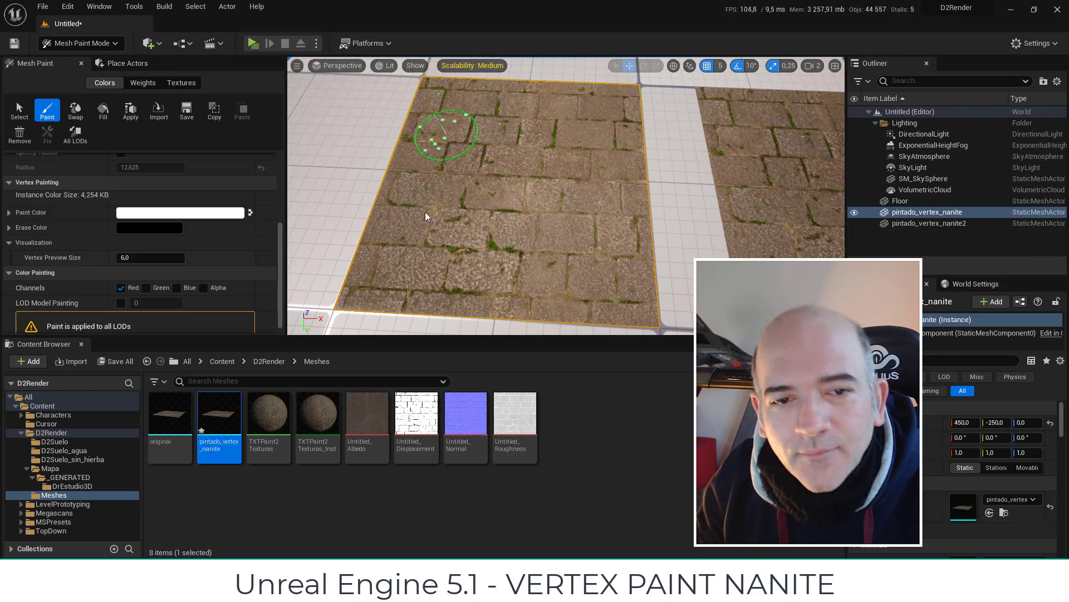
{"action": "left_click_drag", "start_coordinate": [572, 281], "coordinate": [561, 170]}
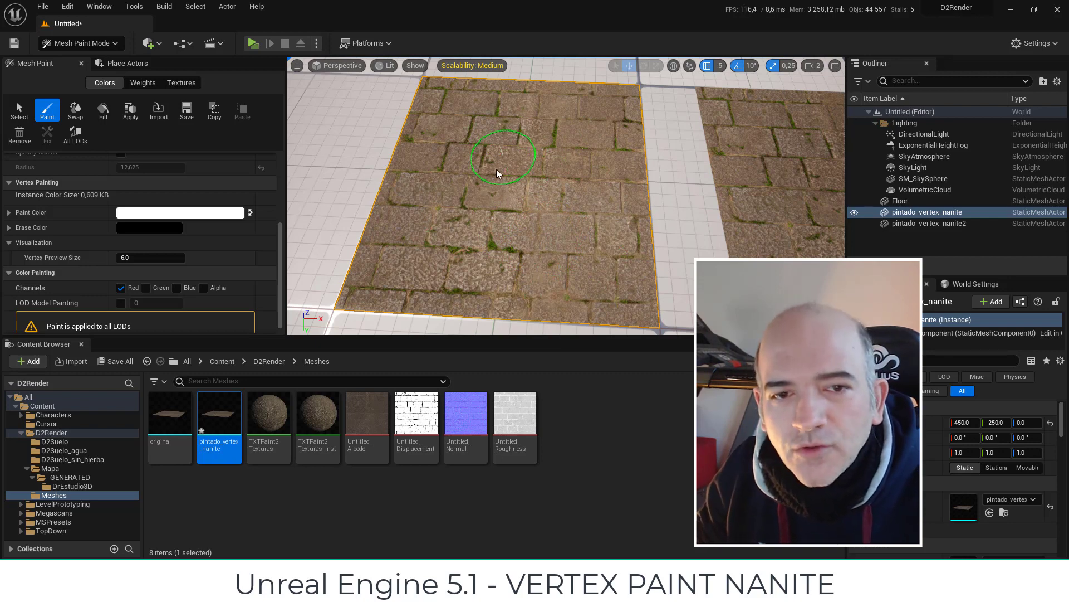
{"action": "left_click", "coordinate": [130, 111]}
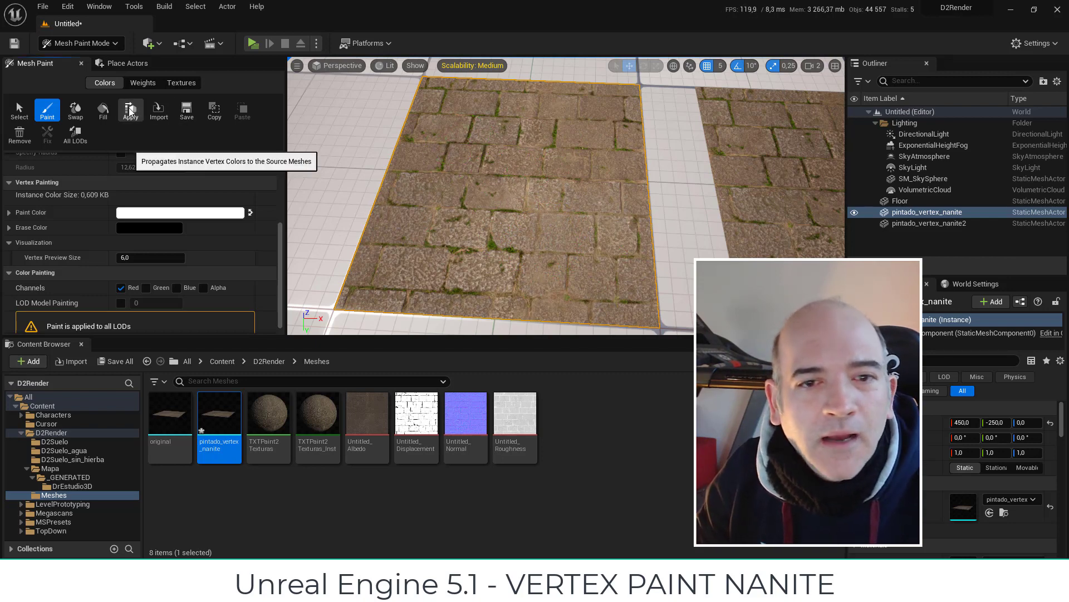
{"action": "scroll", "coordinate": [449, 195], "scroll_direction": "down", "scroll_amount": 5}
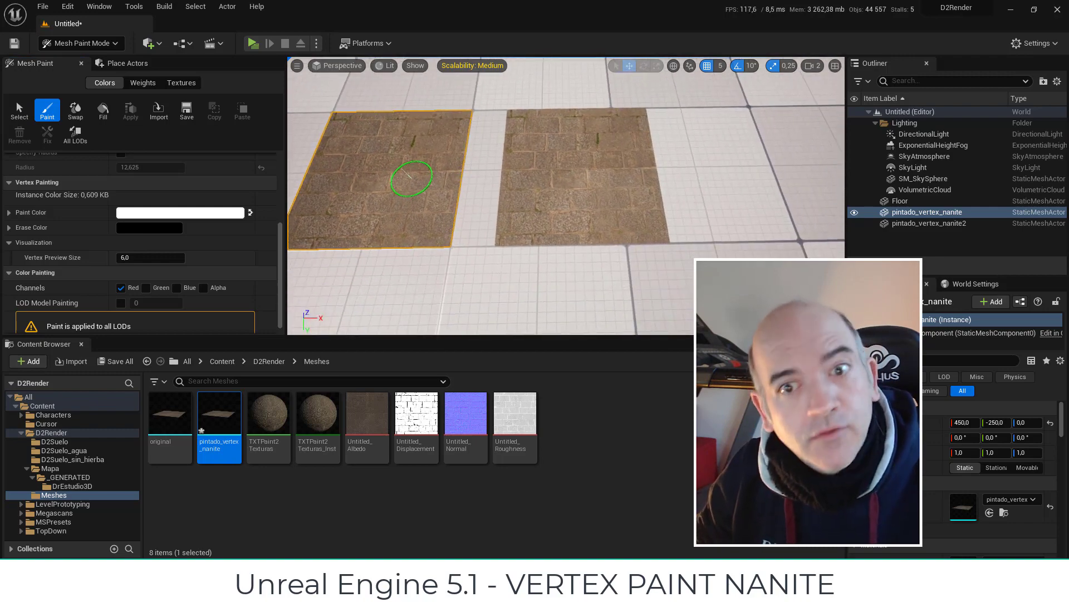
{"action": "scroll", "coordinate": [483, 203], "scroll_direction": "up", "scroll_amount": 8}
{"action": "scroll", "coordinate": [484, 203], "scroll_direction": "down", "scroll_amount": 4}
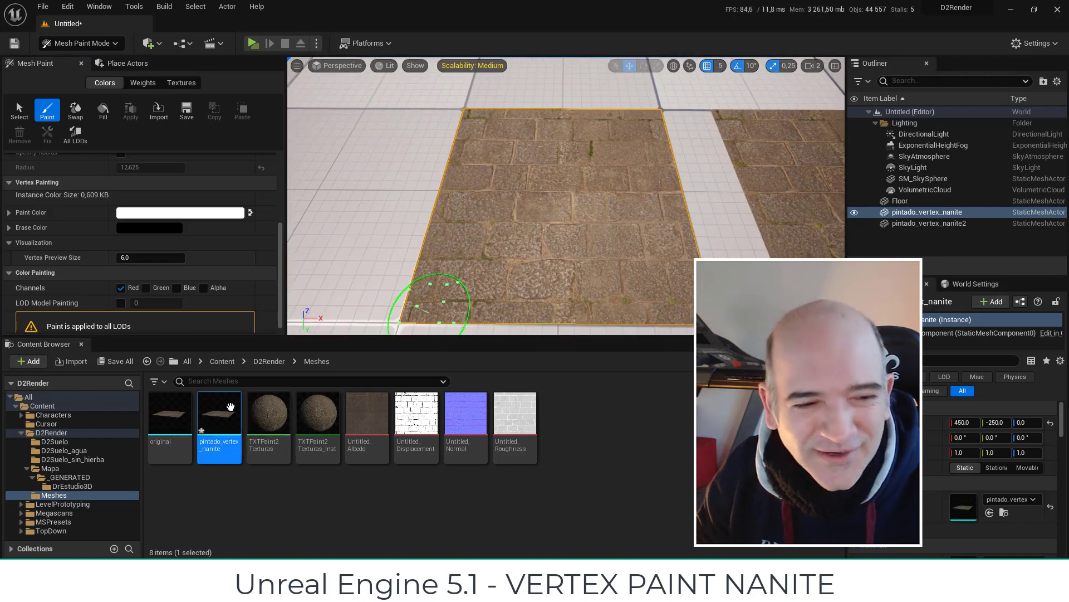
- Toggle Nanite on the painted mesh, restore black paint, and apply colours to the source
{"action": "right_click", "coordinate": [219, 415]}
{"action": "mouse_move", "coordinate": [306, 58]}
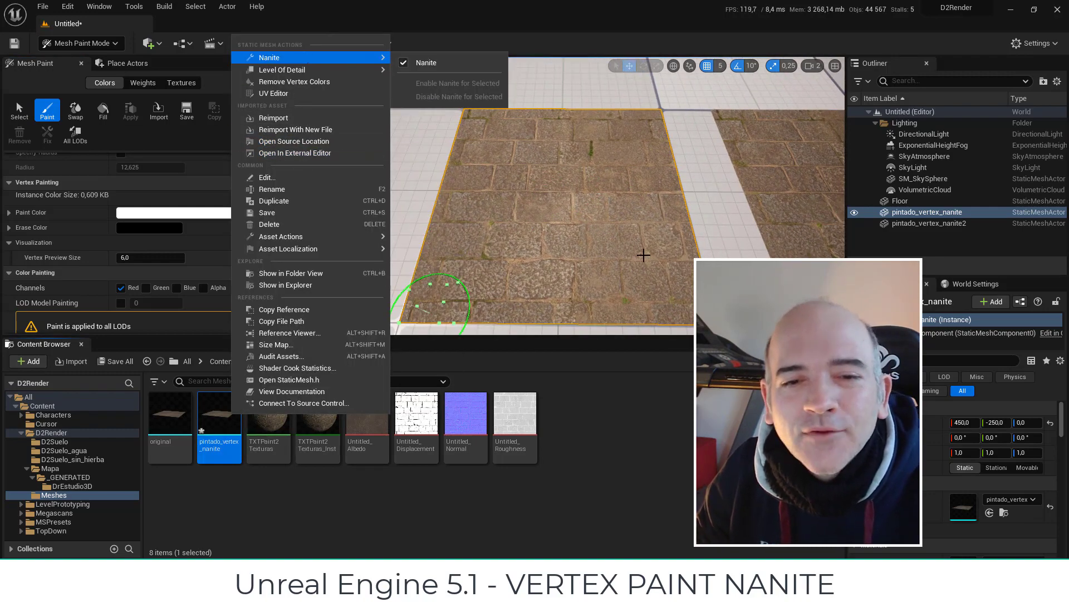
{"action": "left_click", "coordinate": [643, 254]}
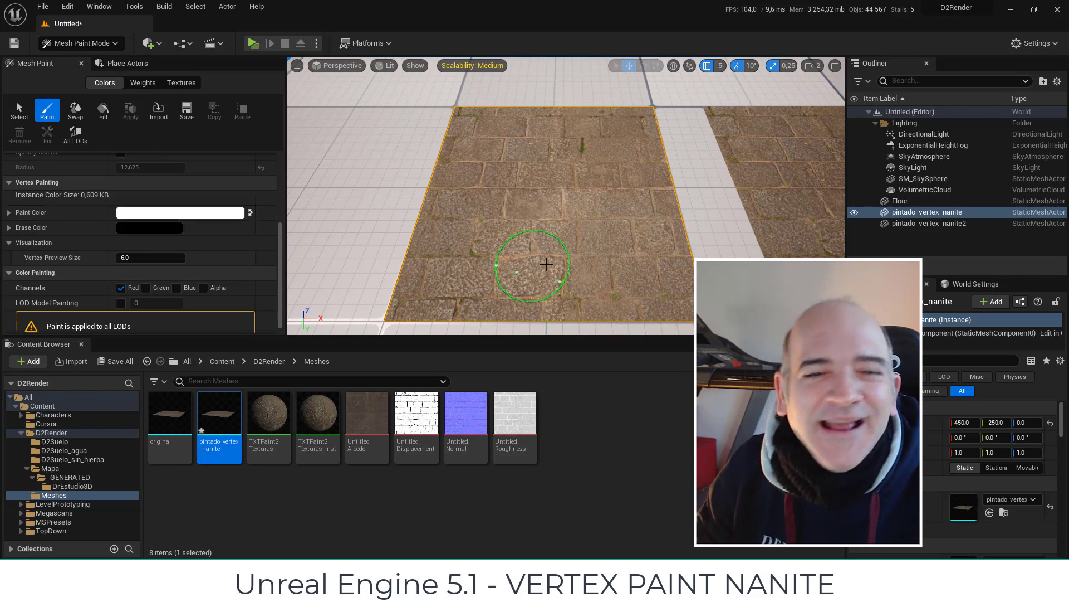
{"action": "left_click", "coordinate": [250, 212]}
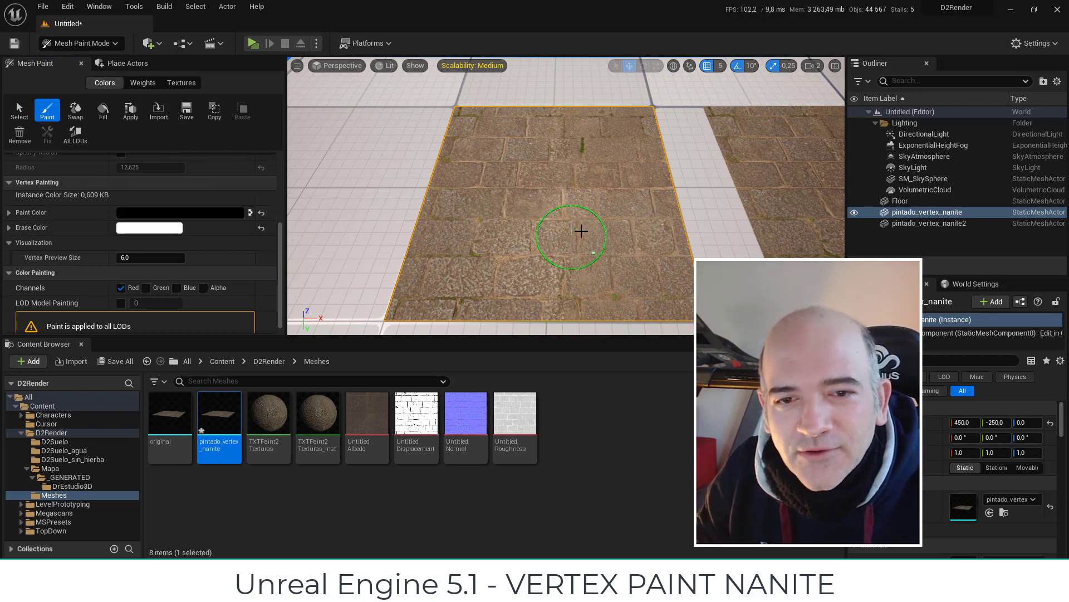
{"action": "left_click", "coordinate": [130, 109]}
- Place the 'original' stone mesh into the level beside the painted planes
{"action": "mouse_move", "coordinate": [491, 175]}
{"action": "right_mouse_down"}
{"action": "mouse_move", "coordinate": [644, 226]}
{"action": "mouse_move", "coordinate": [613, 146]}
{"action": "mouse_move", "coordinate": [524, 206]}
{"action": "mouse_move", "coordinate": [565, 194]}
{"action": "right_mouse_up"}
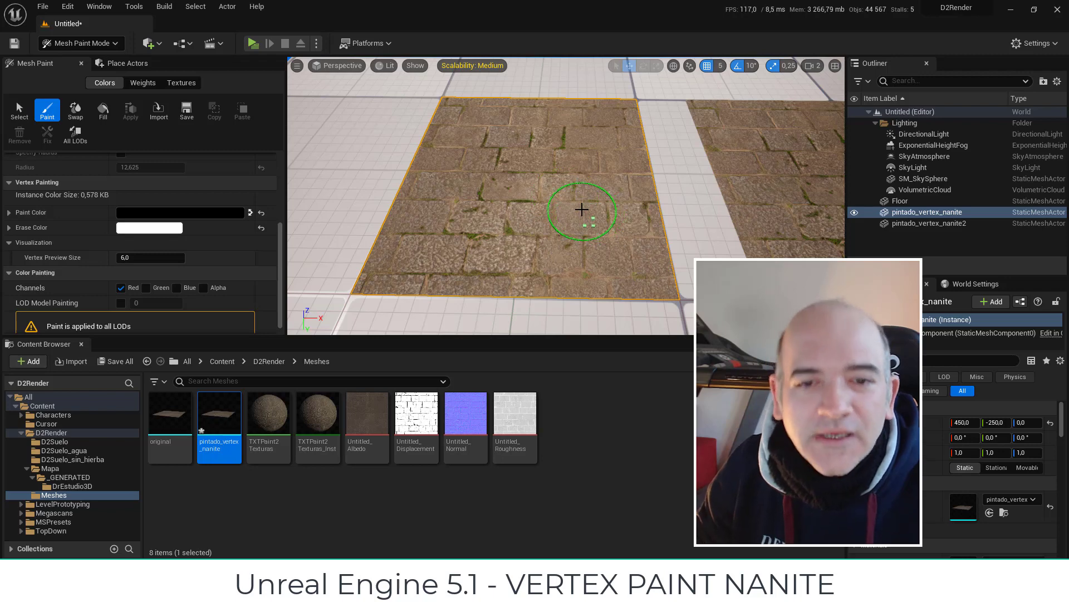
{"action": "scroll", "coordinate": [563, 220], "scroll_direction": "down", "scroll_amount": 3}
{"action": "scroll", "coordinate": [583, 224], "scroll_direction": "down", "scroll_amount": 2}
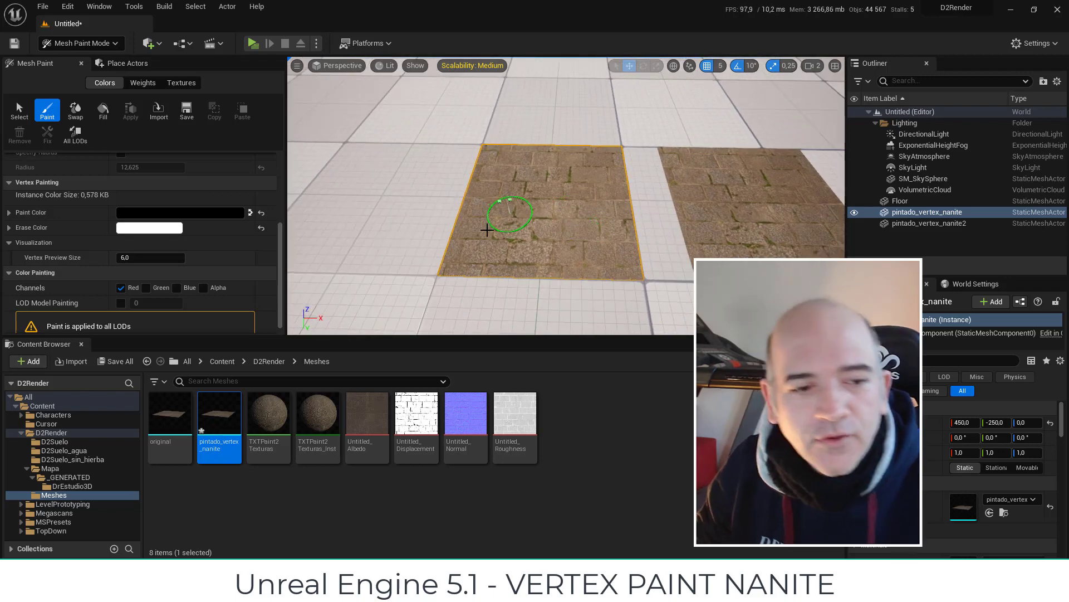
{"action": "mouse_move", "coordinate": [170, 413]}
{"action": "left_mouse_down"}
{"action": "mouse_move", "coordinate": [487, 265]}
{"action": "mouse_move", "coordinate": [424, 195]}
{"action": "left_mouse_up"}
{"action": "right_click", "coordinate": [167, 417]}
- Leave mesh painting for Selection mode and maximize the Top view in the four-pane layout
{"action": "mouse_move", "coordinate": [206, 61]}
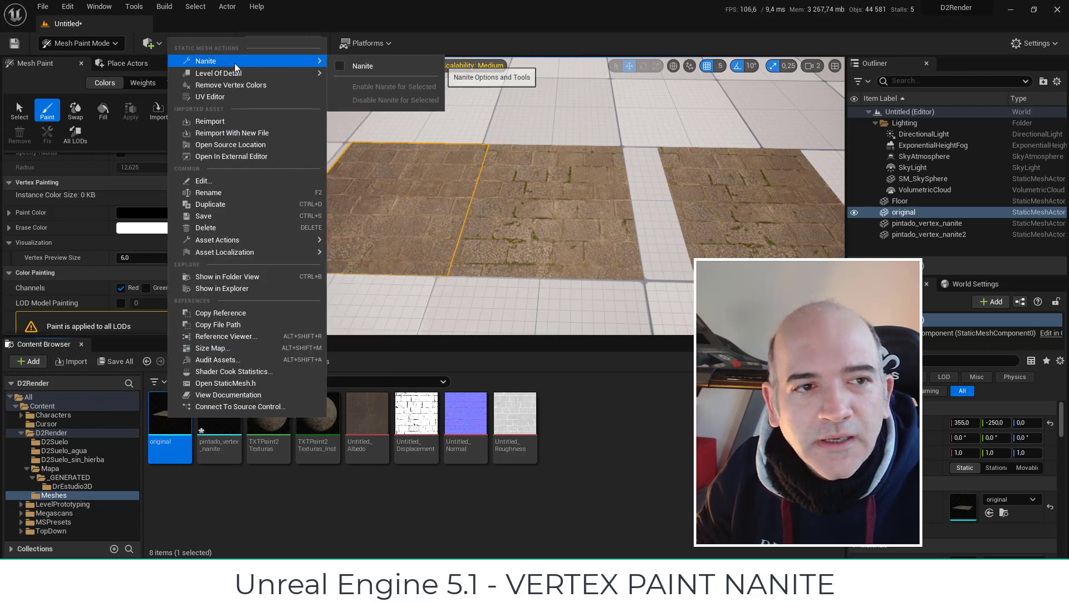
{"action": "left_click", "coordinate": [407, 195]}
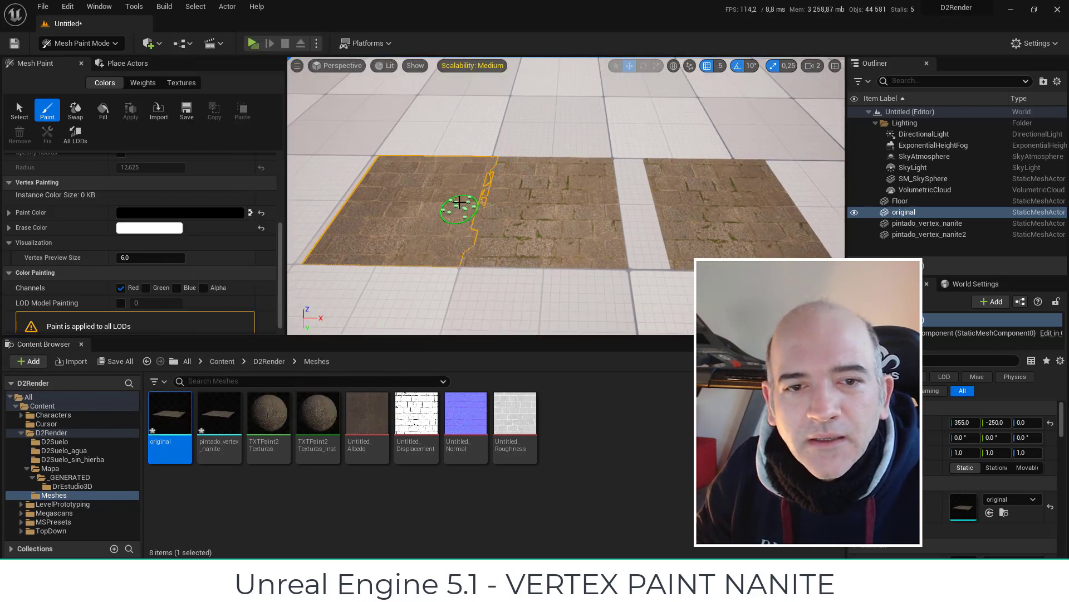
{"action": "left_click", "coordinate": [89, 43]}
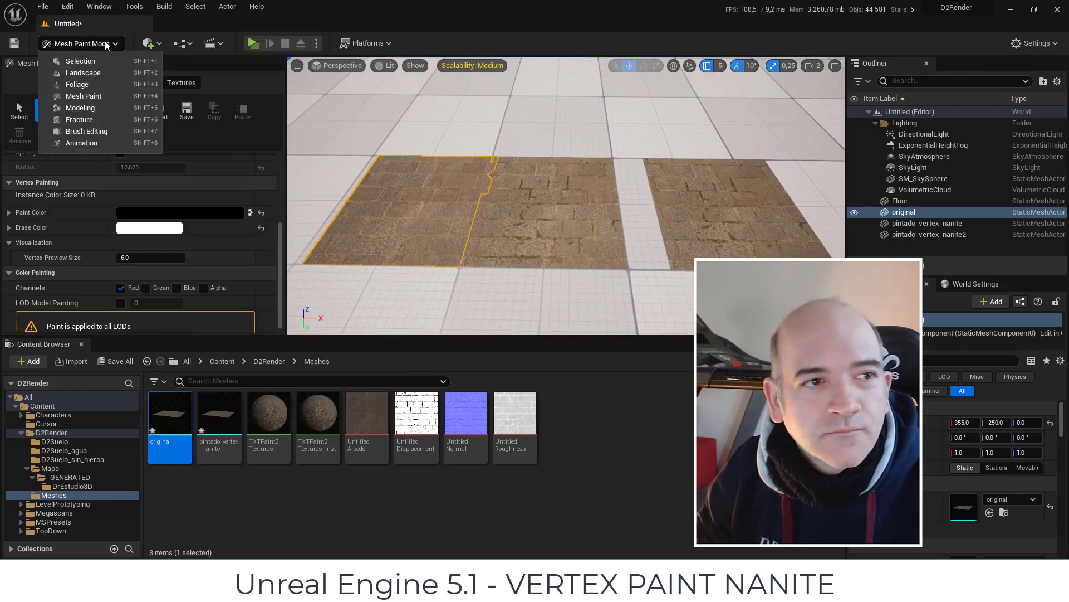
{"action": "left_click", "coordinate": [84, 60]}
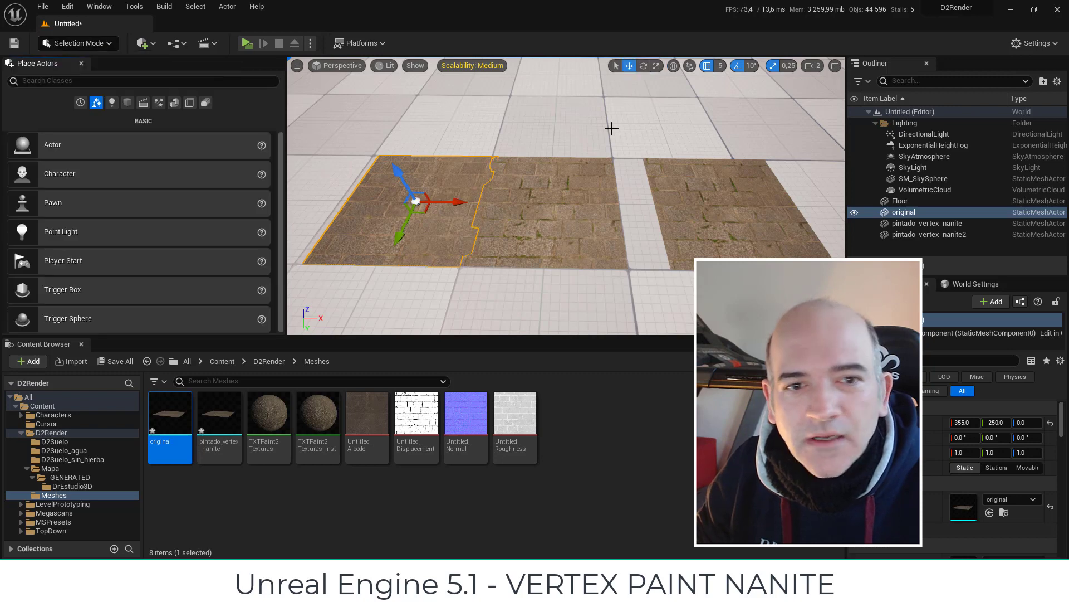
{"action": "left_click", "coordinate": [835, 66]}
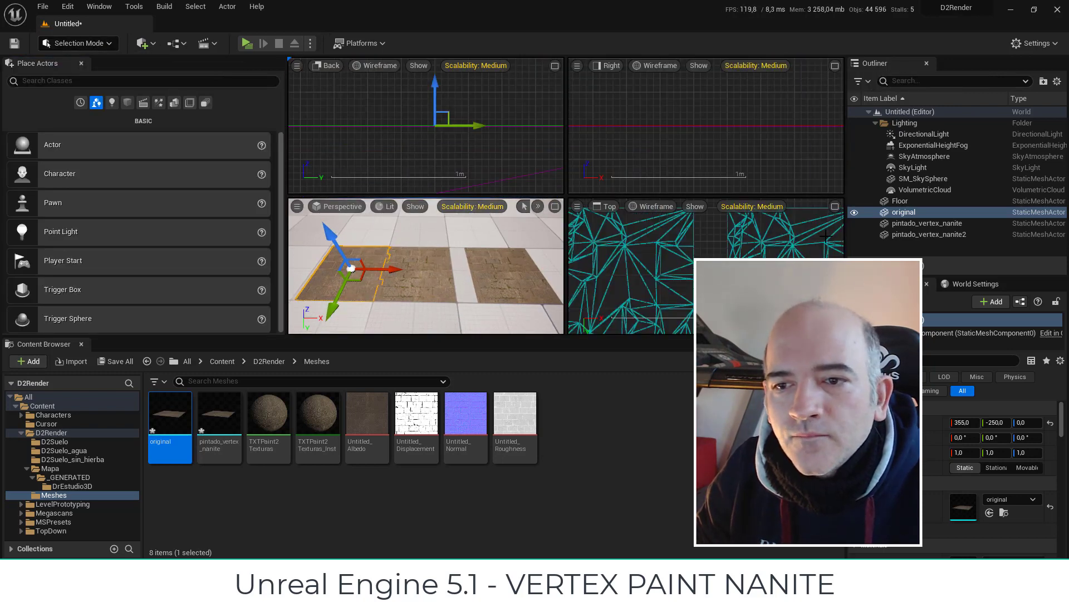
{"action": "left_click", "coordinate": [835, 207]}
- Duplicate the original plane three times as original2, original3 and original4 in a grid
{"action": "left_click_drag", "start_coordinate": [705, 219], "coordinate": [689, 232]}
{"action": "left_click_drag", "start_coordinate": [623, 192], "coordinate": [752, 325], "text": "alt"}
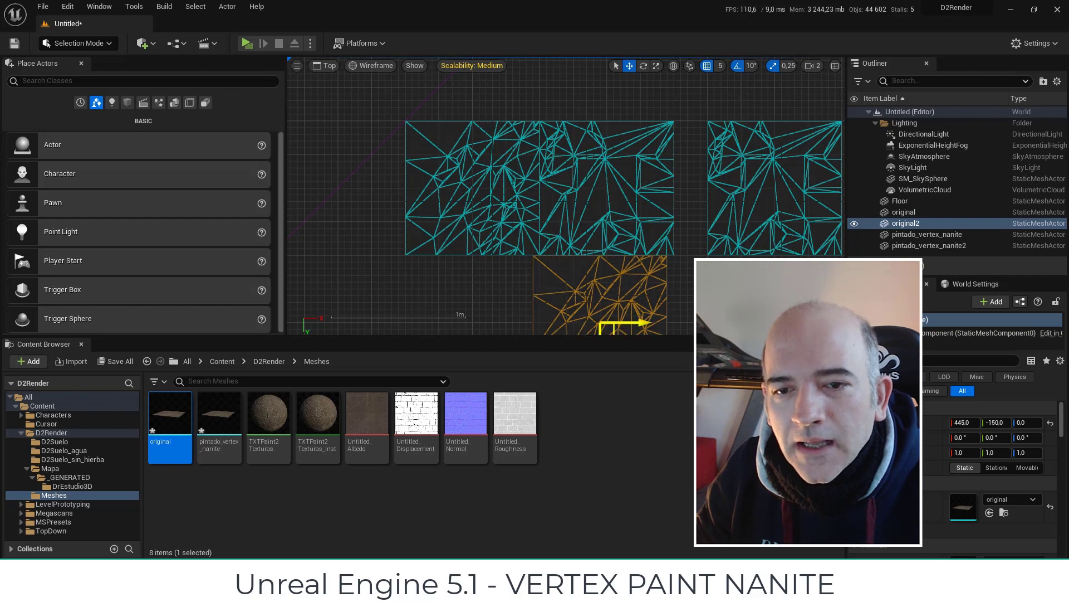
{"action": "left_click_drag", "start_coordinate": [604, 326], "coordinate": [611, 326]}
{"action": "right_click_drag", "start_coordinate": [731, 286], "coordinate": [688, 249]}
{"action": "scroll", "coordinate": [687, 249], "scroll_direction": "down", "scroll_amount": 2}
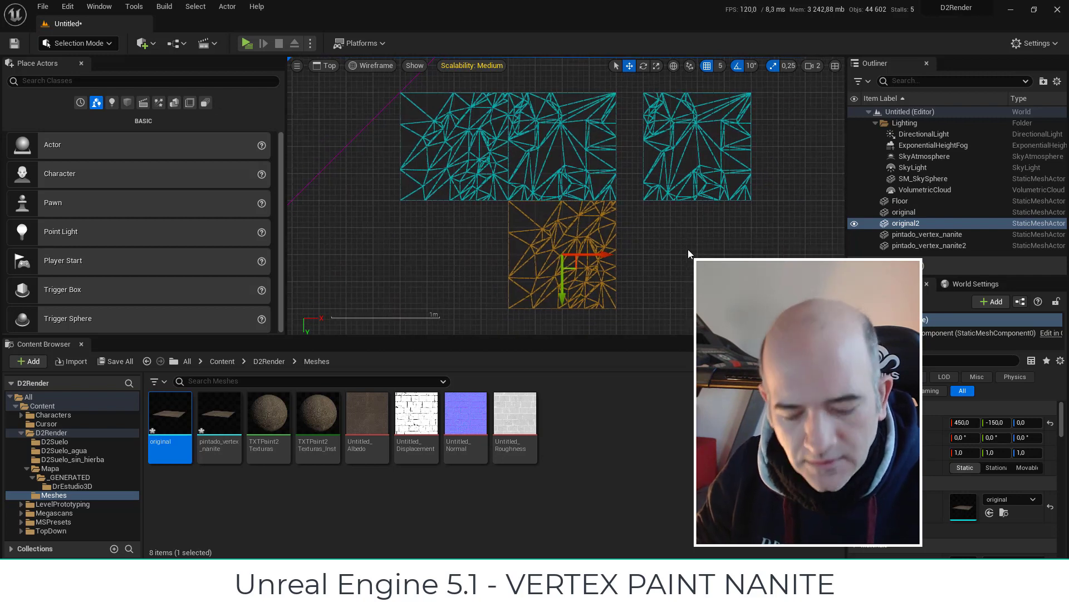
{"action": "left_click_drag", "start_coordinate": [564, 258], "coordinate": [455, 256], "text": "alt"}
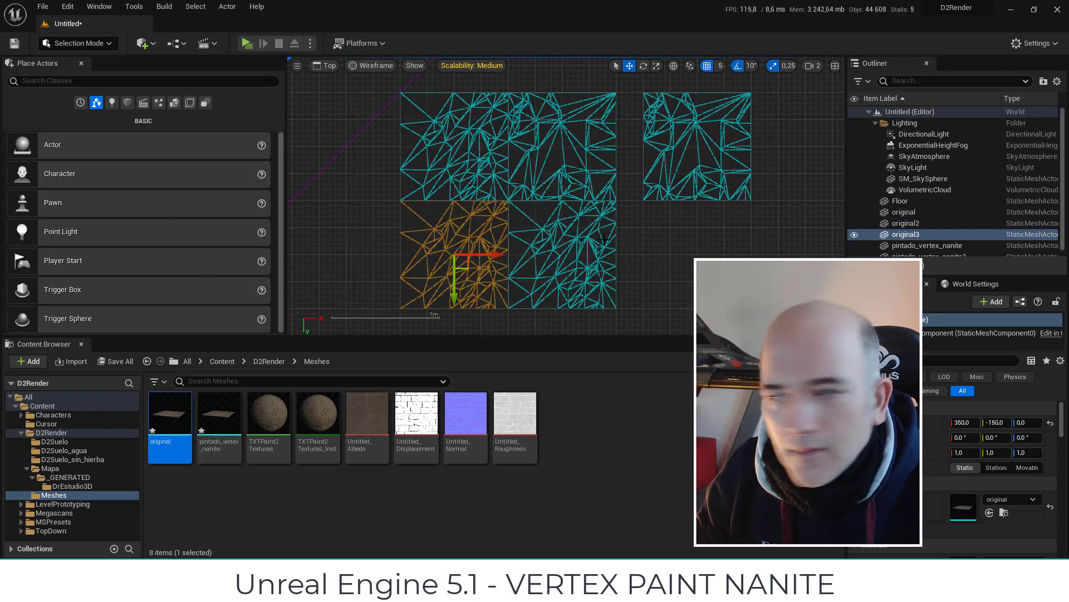
{"action": "right_click_drag", "start_coordinate": [604, 240], "coordinate": [604, 289]}
{"action": "left_click_drag", "start_coordinate": [455, 305], "coordinate": [703, 295], "text": "alt"}
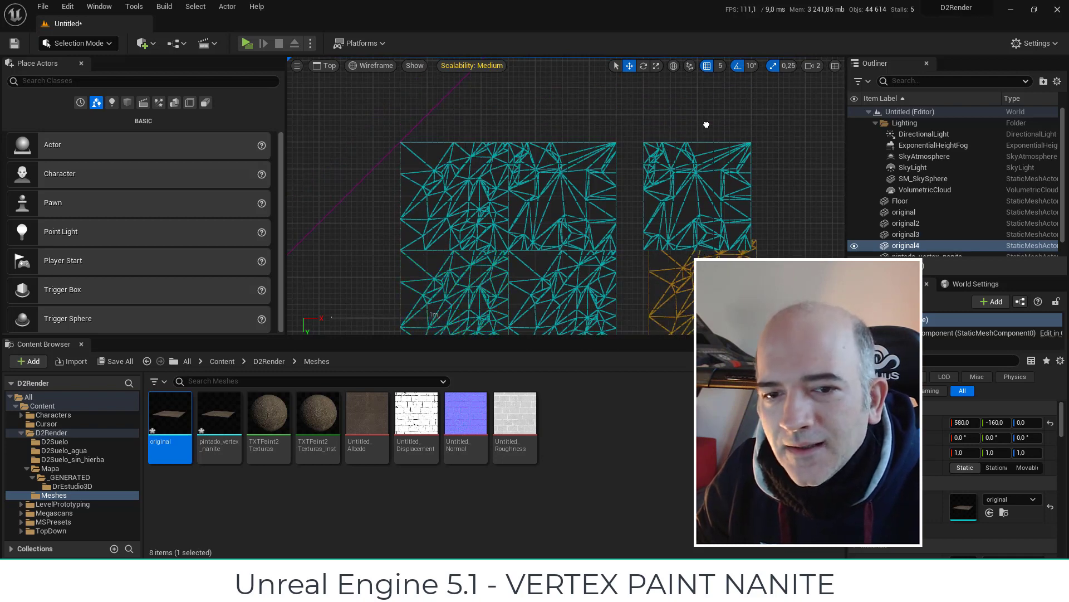
{"action": "left_click_drag", "start_coordinate": [706, 125], "coordinate": [663, 158], "text": "alt"}
{"action": "left_click", "coordinate": [834, 88]}
- Maximize the Perspective view and fly over the floor, selecting original2 and pintado_vertex_nanite2 tiles
{"action": "left_click", "coordinate": [836, 67]}
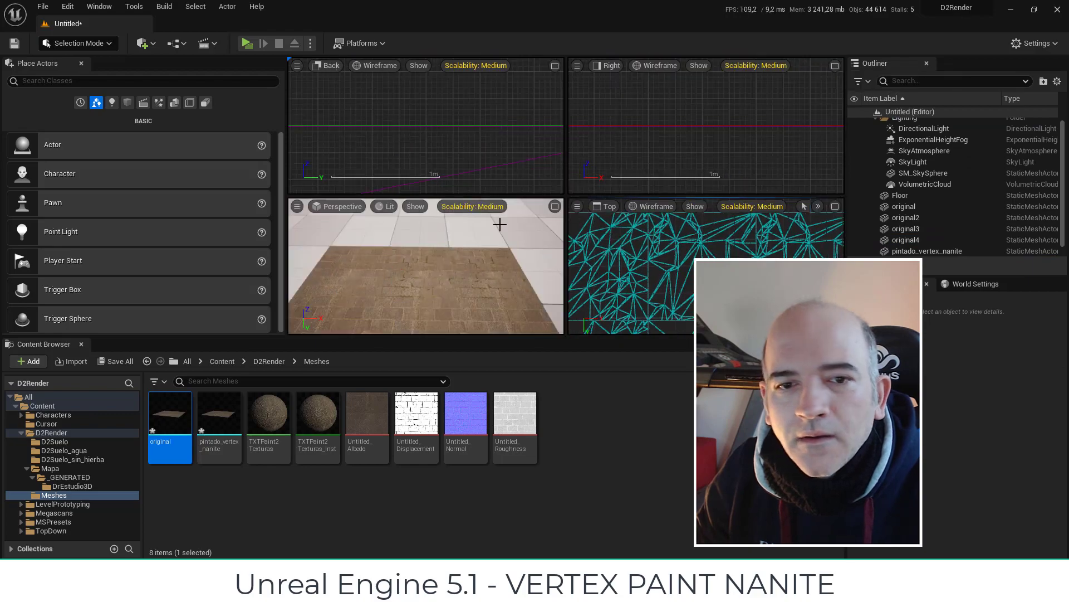
{"action": "left_click", "coordinate": [555, 206]}
{"action": "mouse_move", "coordinate": [554, 215]}
{"action": "right_mouse_down"}
{"action": "mouse_move", "coordinate": [557, 200]}
{"action": "mouse_move", "coordinate": [545, 238]}
{"action": "right_mouse_up"}
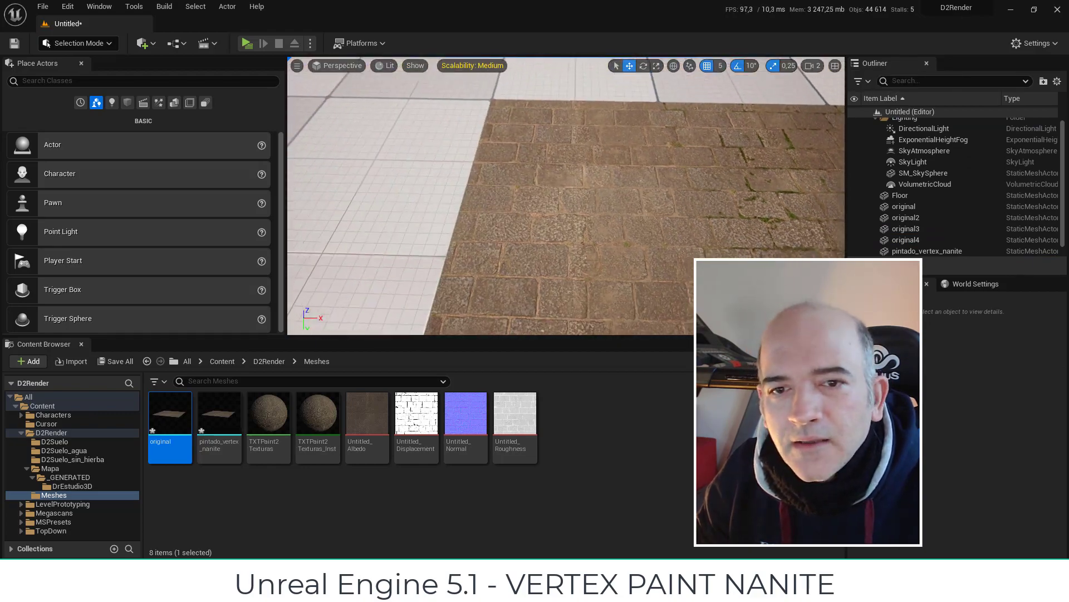
{"action": "left_click", "coordinate": [546, 237]}
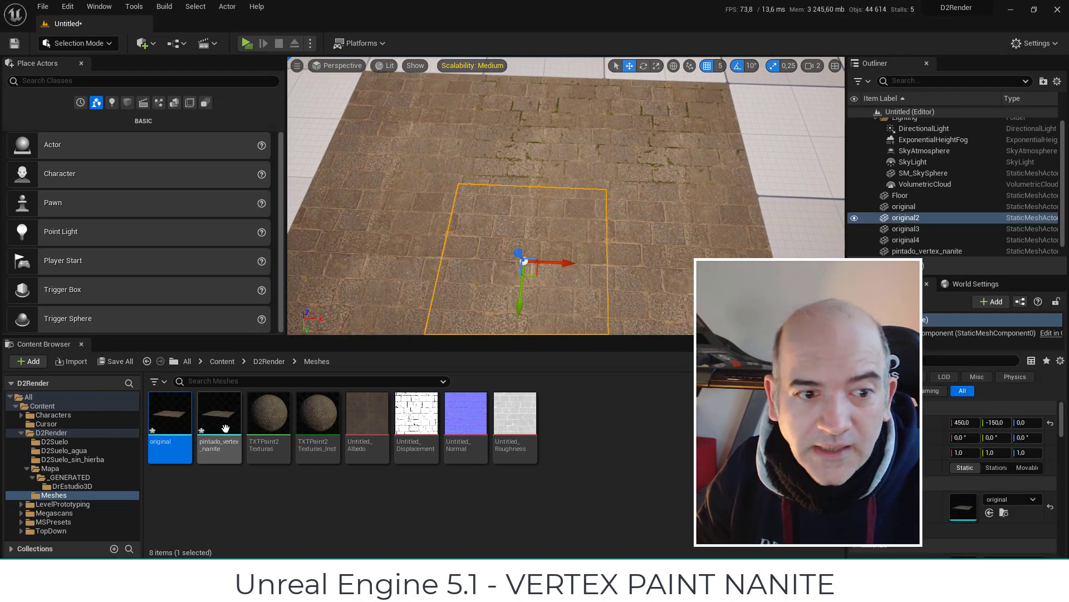
{"action": "right_click_drag", "start_coordinate": [465, 227], "coordinate": [465, 222]}
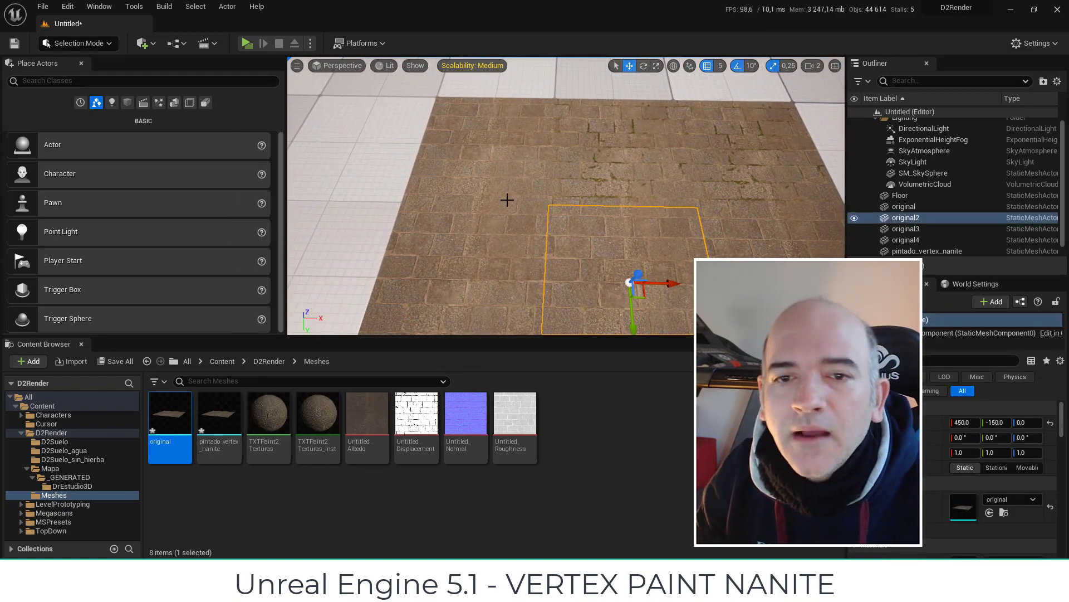
{"action": "right_click_drag", "start_coordinate": [503, 199], "coordinate": [642, 186]}
{"action": "left_click", "coordinate": [642, 186]}
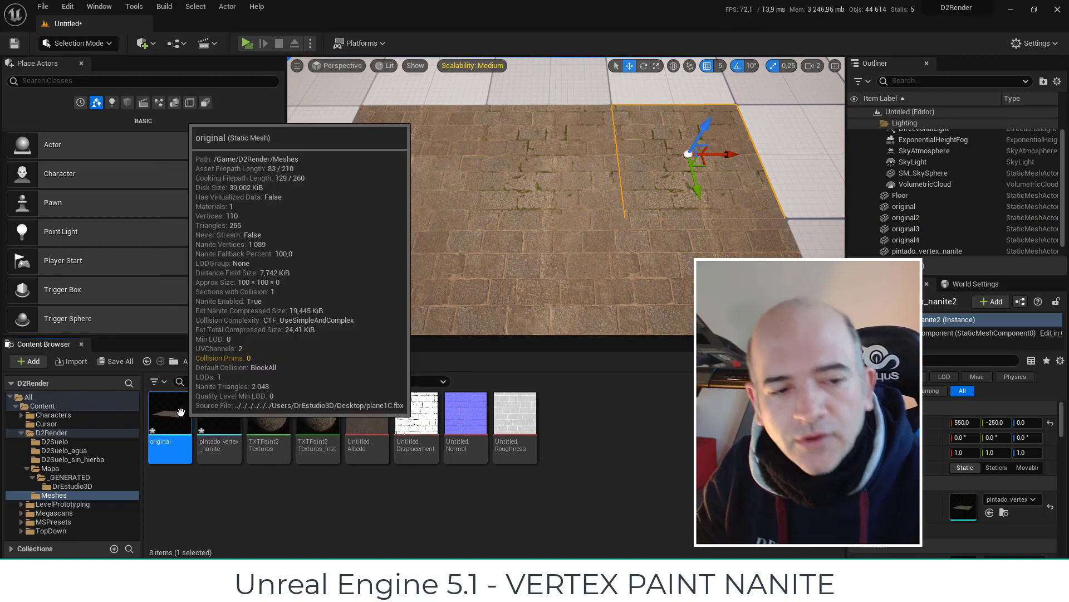
- Duplicate the original mesh asset and name the copy pintado2_vertex_nanite
{"action": "right_click", "coordinate": [180, 420]}
{"action": "left_click", "coordinate": [224, 199]}
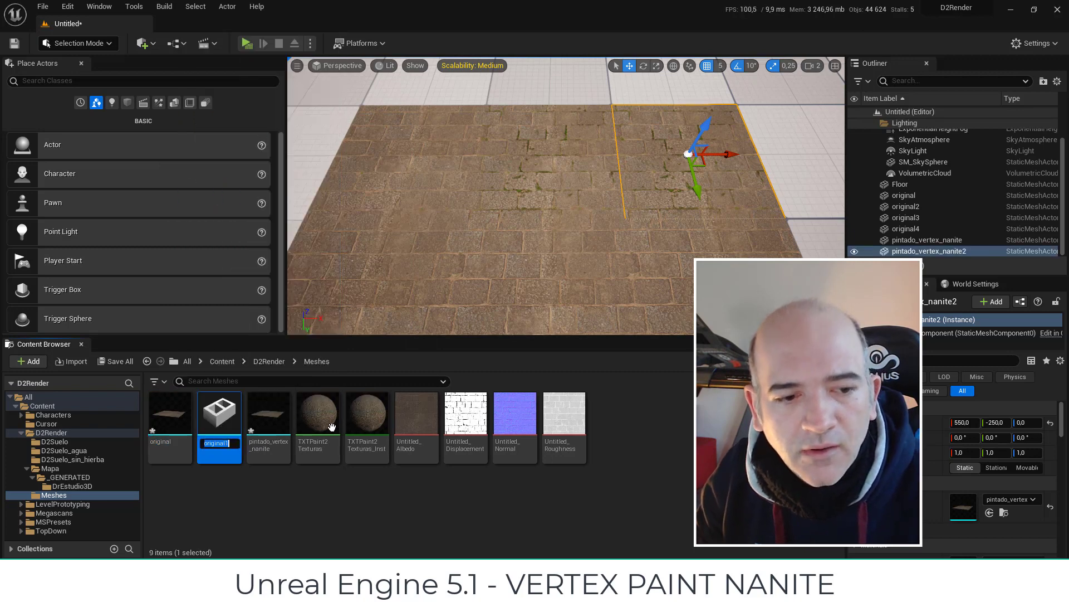
{"action": "type", "text": "pinta"}
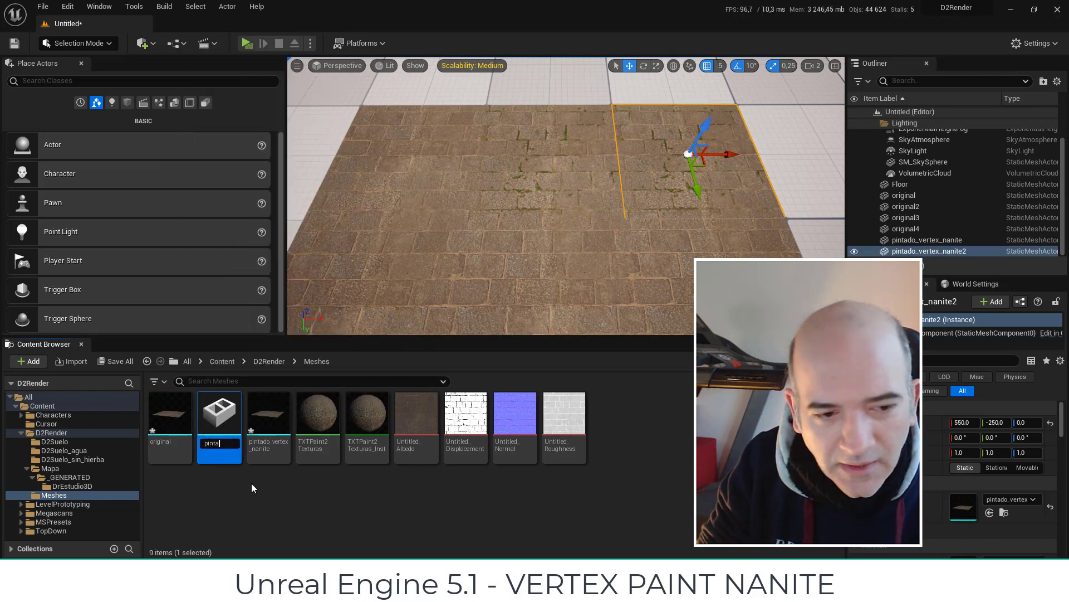
{"action": "type", "text": "do2_vertex_"}
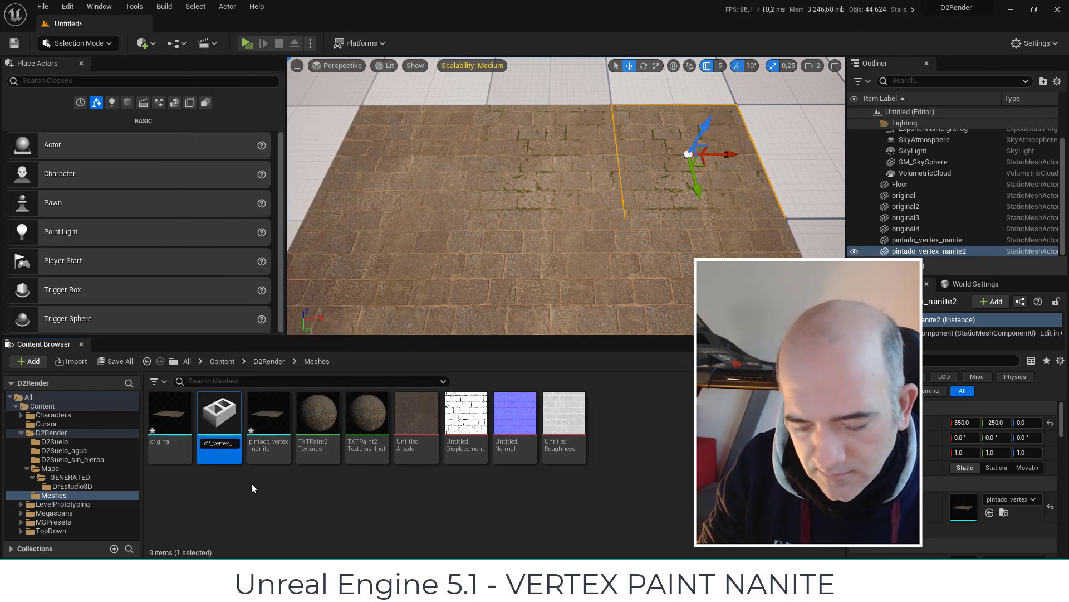
{"action": "type", "text": "nanite"}
{"action": "key", "text": "Return"}
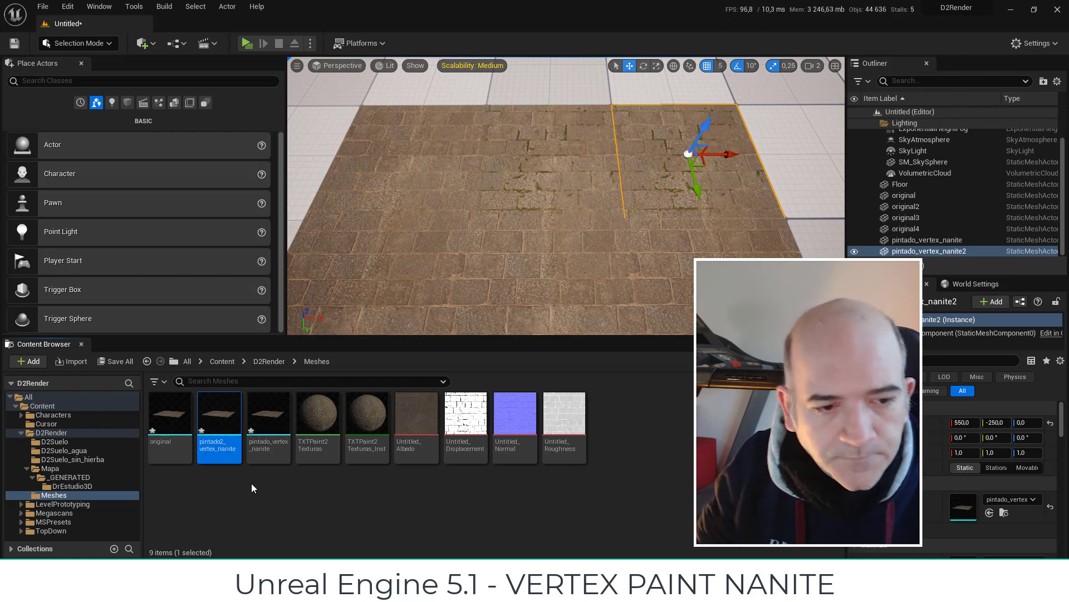
- Delete the original2 tile and place pintado2_vertex_nanite in its empty slot
{"action": "mouse_move", "coordinate": [543, 191]}
{"action": "right_mouse_down"}
{"action": "mouse_move", "coordinate": [543, 234]}
{"action": "mouse_move", "coordinate": [548, 209]}
{"action": "right_mouse_up"}
{"action": "left_click", "coordinate": [548, 209]}
{"action": "key", "text": "Delete"}
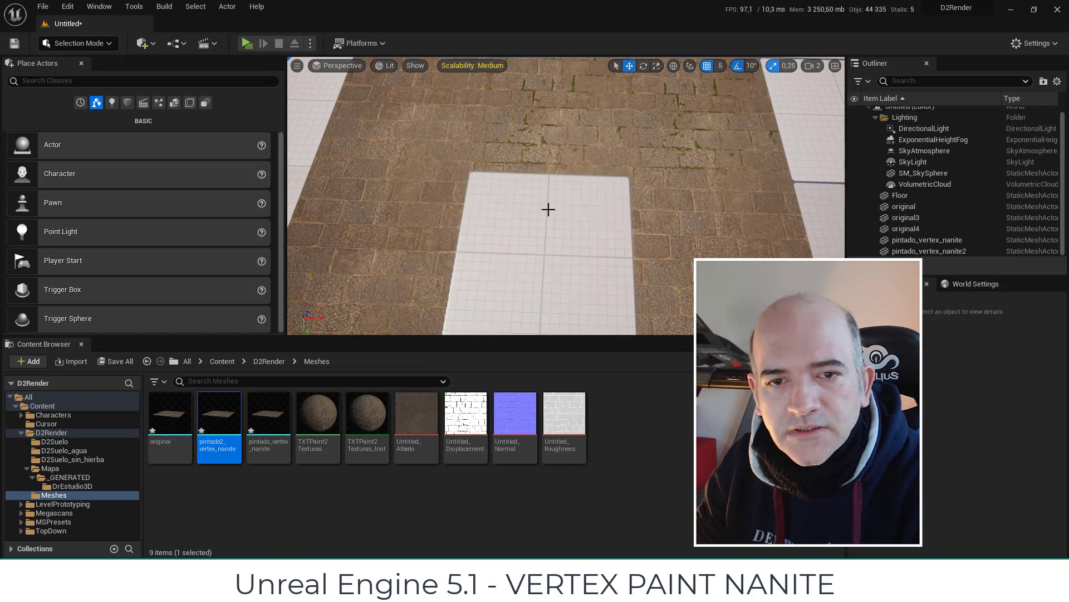
{"action": "mouse_move", "coordinate": [219, 418]}
{"action": "left_mouse_down"}
{"action": "mouse_move", "coordinate": [478, 262]}
{"action": "mouse_move", "coordinate": [550, 272]}
{"action": "left_mouse_up"}
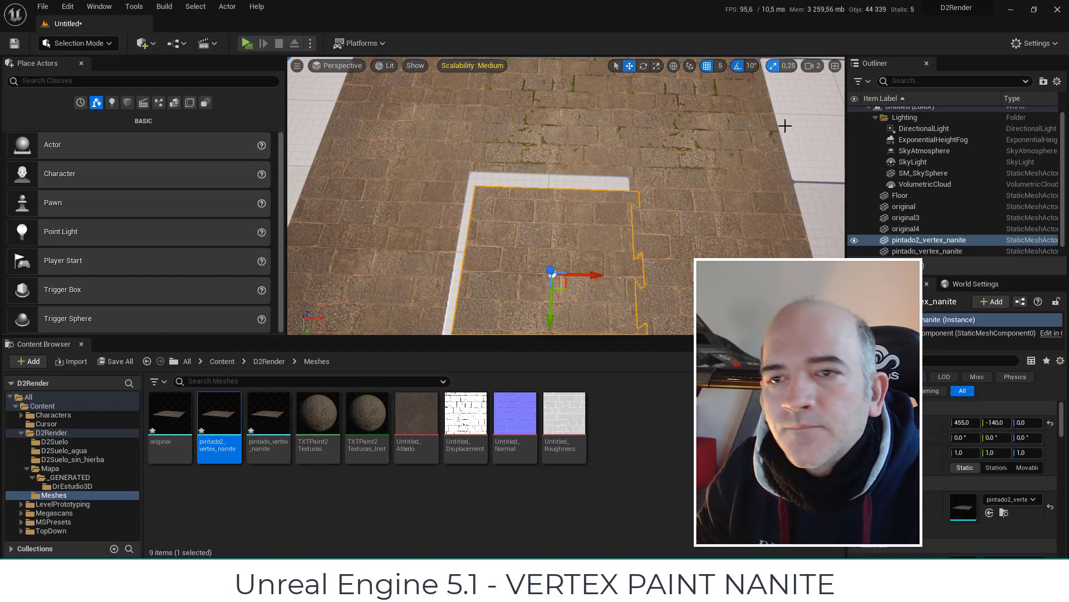
{"action": "left_click", "coordinate": [839, 69]}
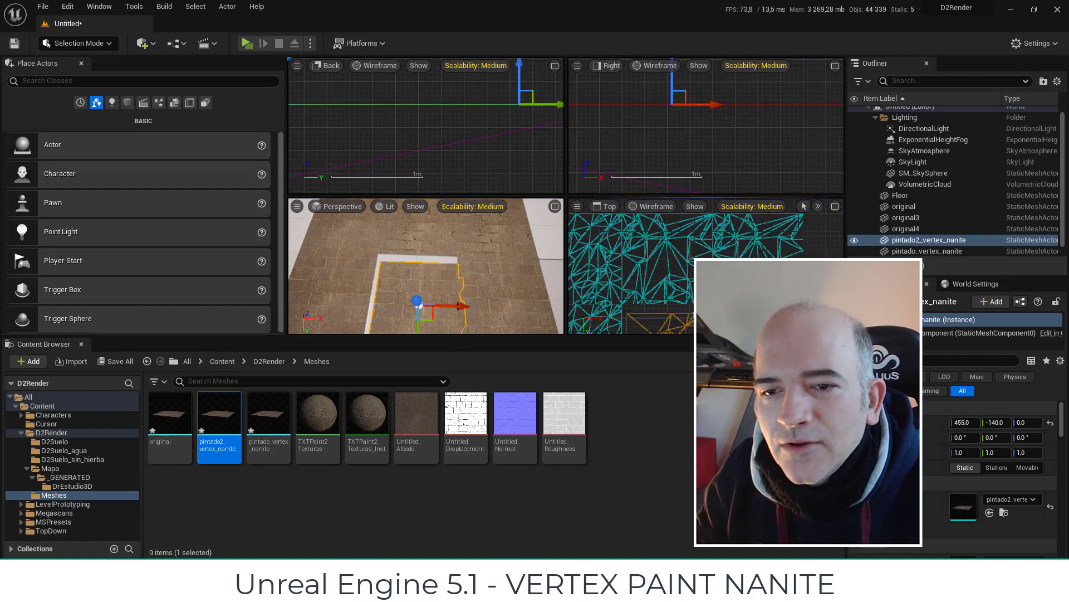
- Frame the new tile, zoom in on it in the maximized Top view, then restore the four-view layout
{"action": "key", "text": "f"}
{"action": "left_click", "coordinate": [835, 207]}
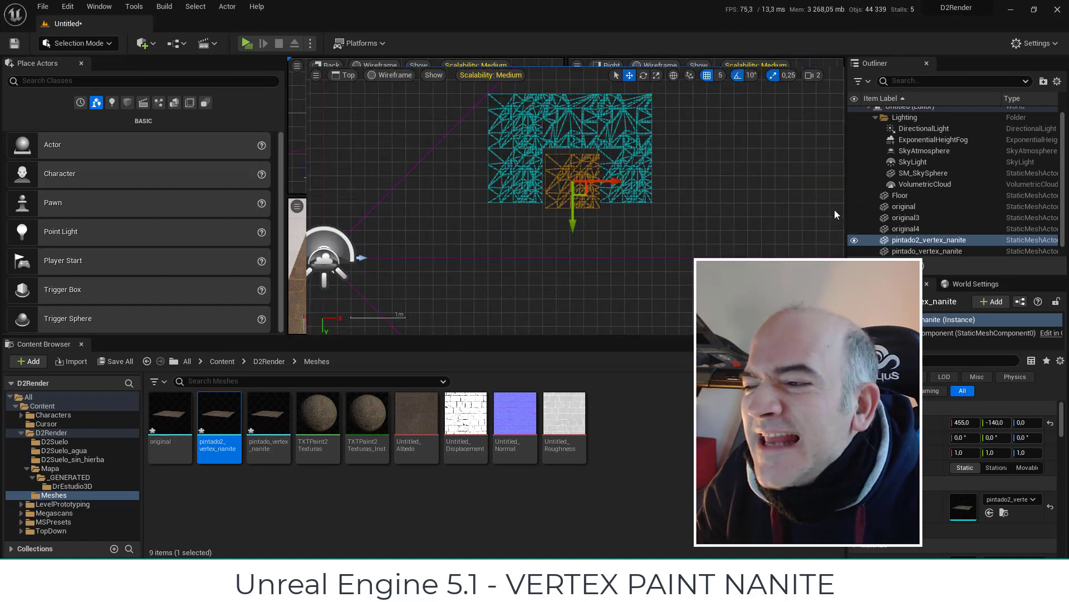
{"action": "scroll", "coordinate": [608, 285], "scroll_direction": "up", "scroll_amount": 3}
{"action": "scroll", "coordinate": [608, 286], "scroll_direction": "up", "scroll_amount": 2}
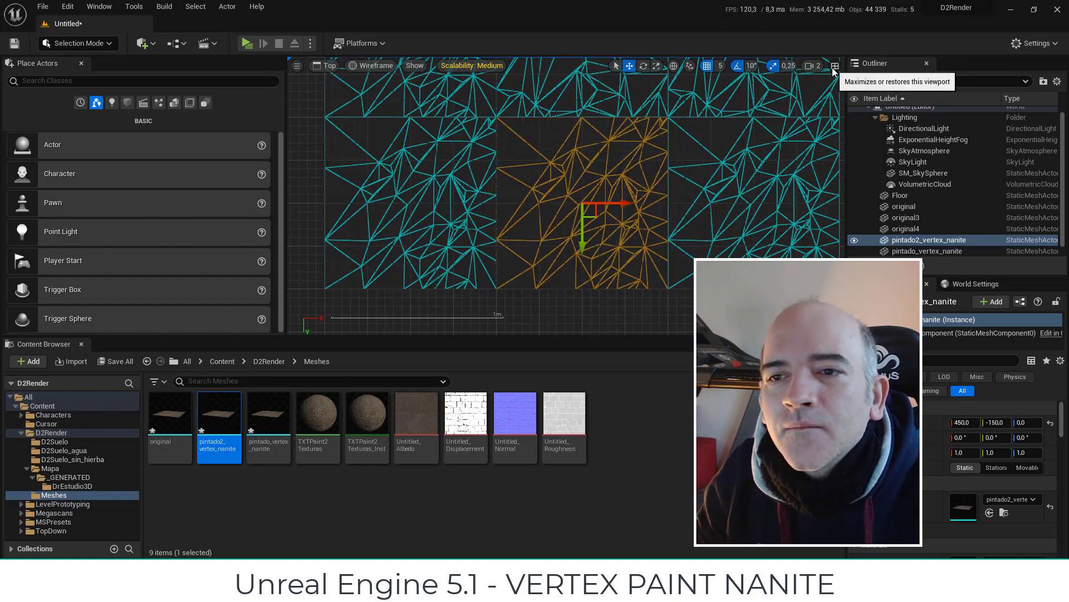
{"action": "left_click", "coordinate": [833, 67]}
- Maximize the Perspective view, fly around the pintado2_vertex_nanite tile, and bring up the editor Mode list
{"action": "left_click", "coordinate": [555, 206]}
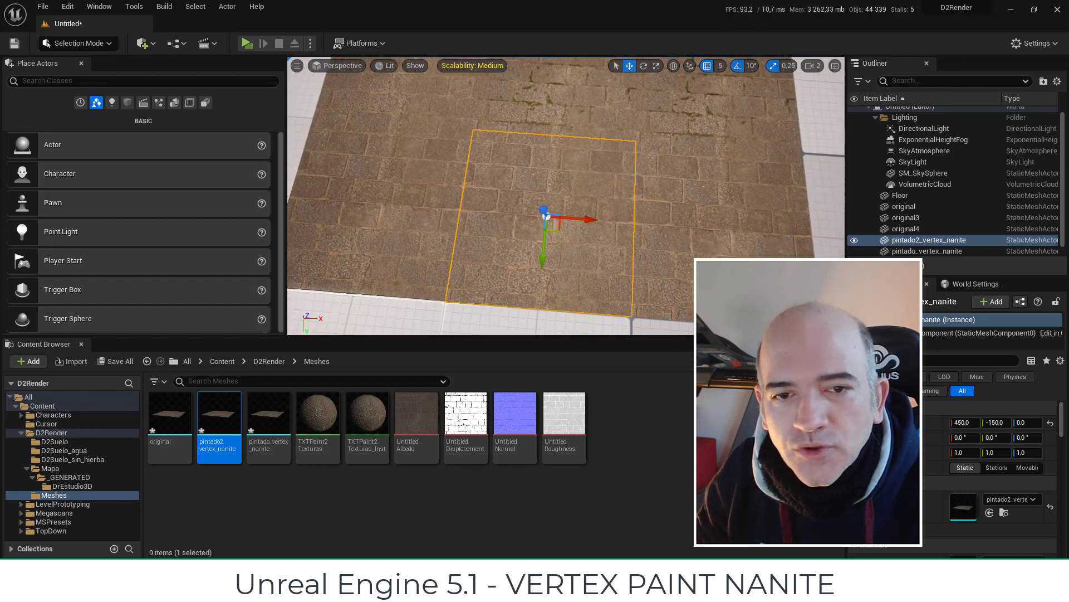
{"action": "right_click_drag", "start_coordinate": [558, 212], "coordinate": [557, 214]}
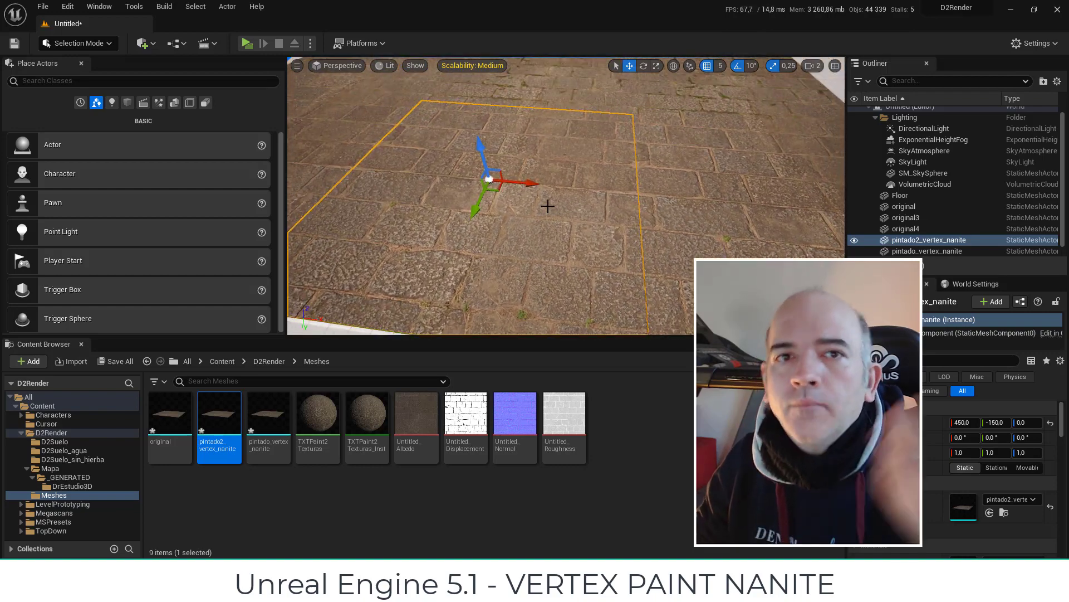
{"action": "right_click_drag", "start_coordinate": [557, 215], "coordinate": [563, 223]}
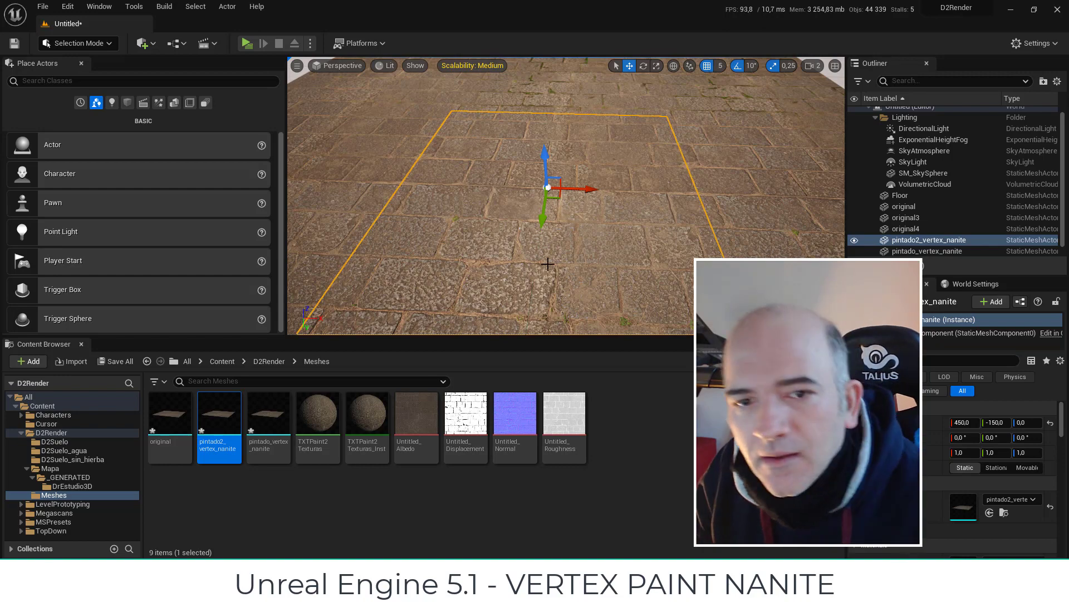
{"action": "right_click_drag", "start_coordinate": [542, 269], "coordinate": [542, 269]}
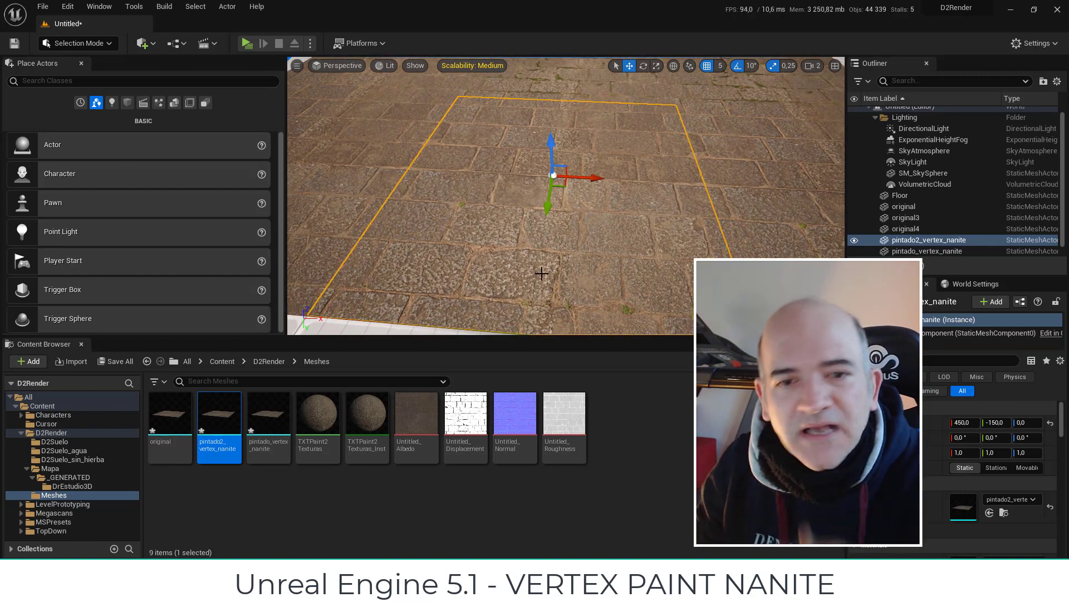
{"action": "right_click_drag", "start_coordinate": [556, 257], "coordinate": [557, 262]}
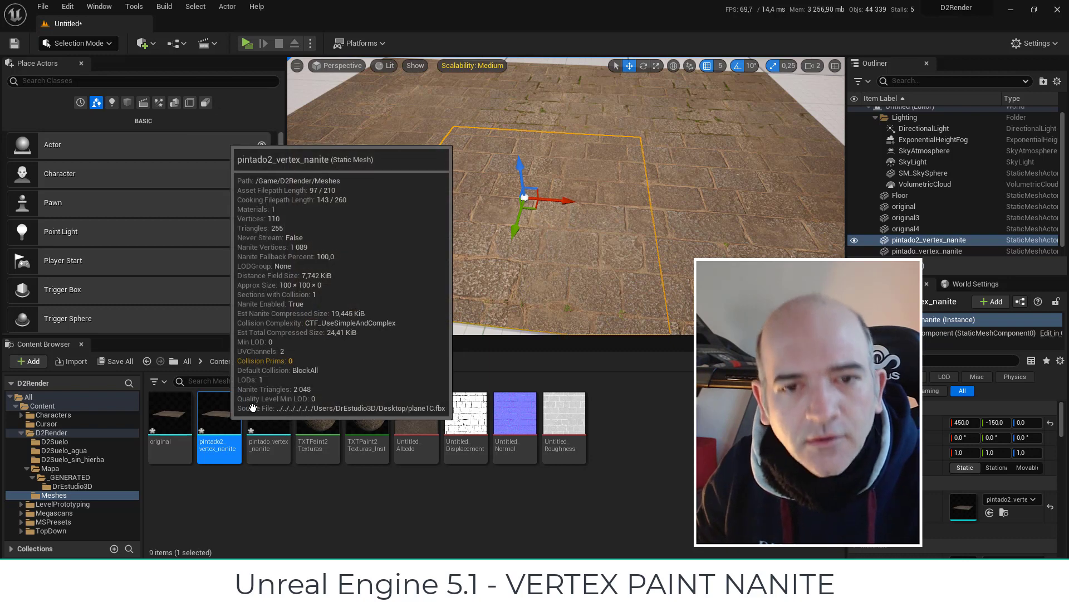
{"action": "left_click", "coordinate": [93, 43]}
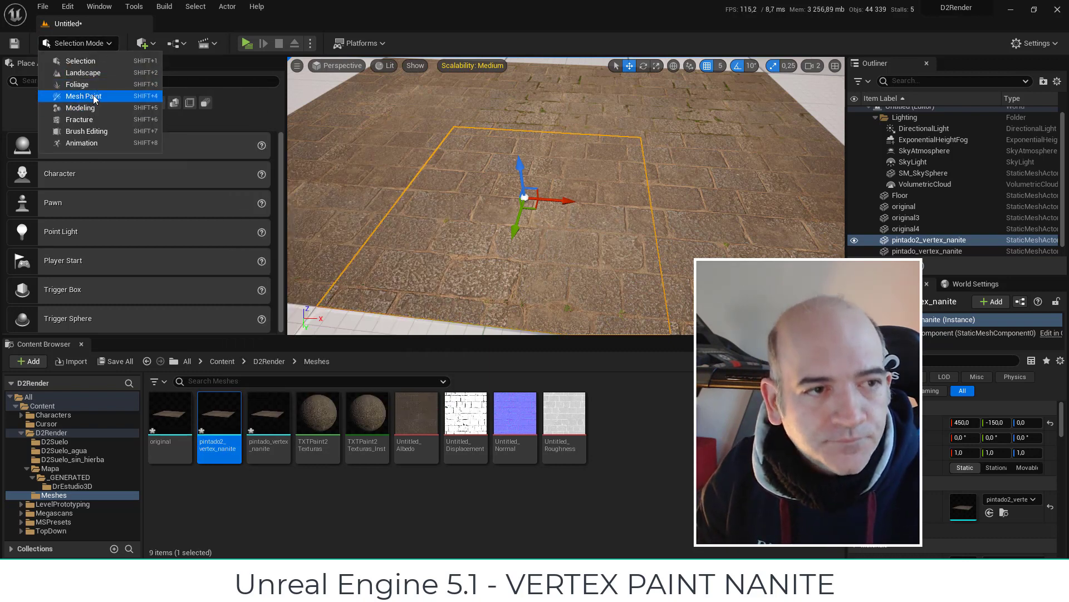
- Switch to Mesh Paint mode and bring up the pintado2_vertex_nanite asset's options
{"action": "left_click", "coordinate": [93, 96]}
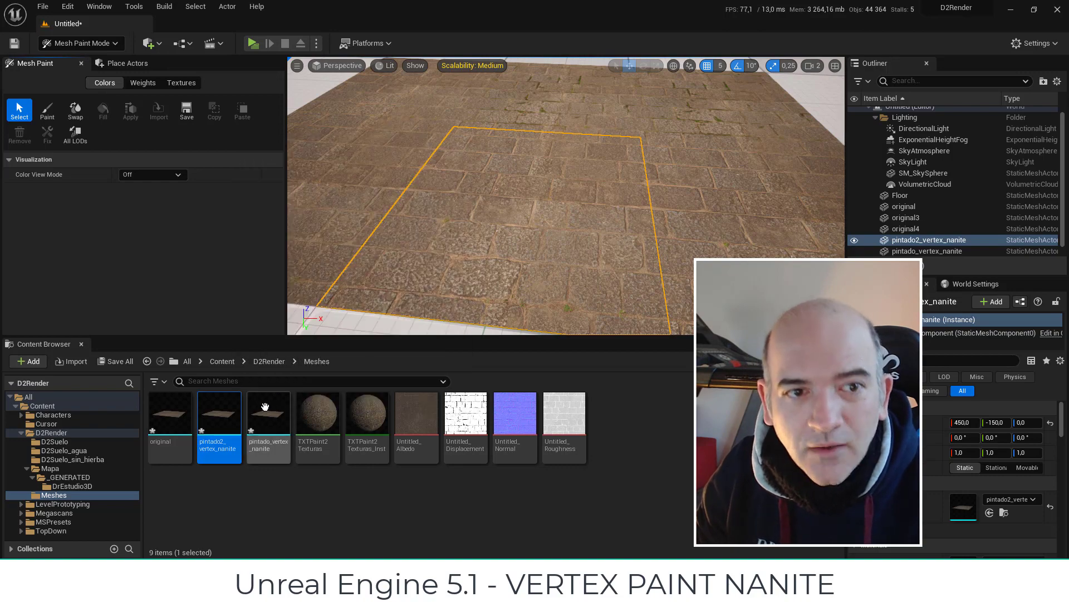
{"action": "mouse_move", "coordinate": [262, 408]}
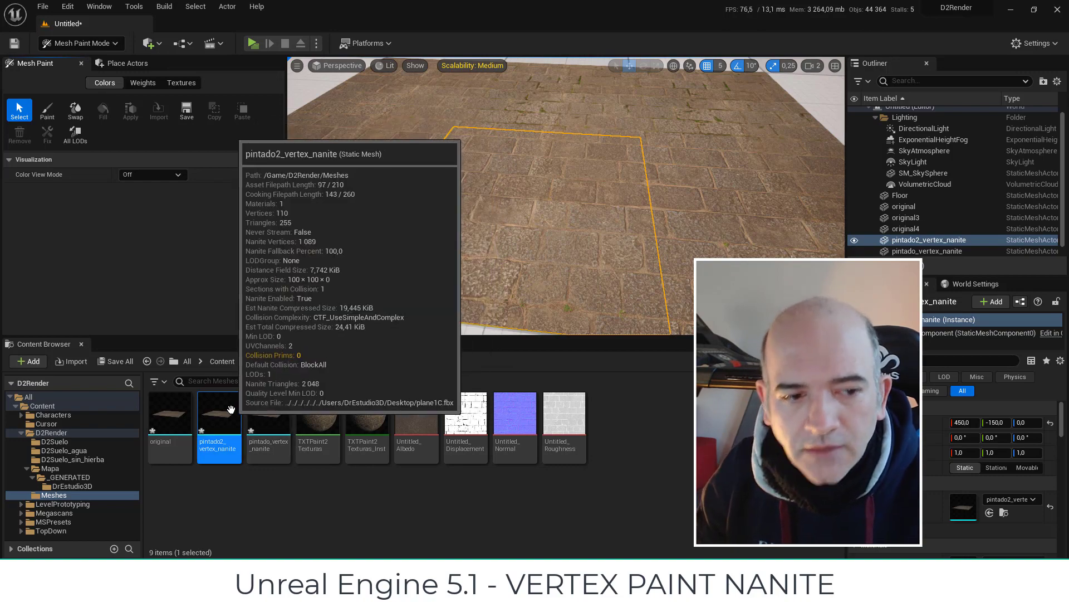
{"action": "right_click", "coordinate": [231, 413]}
{"action": "mouse_move", "coordinate": [292, 56]}
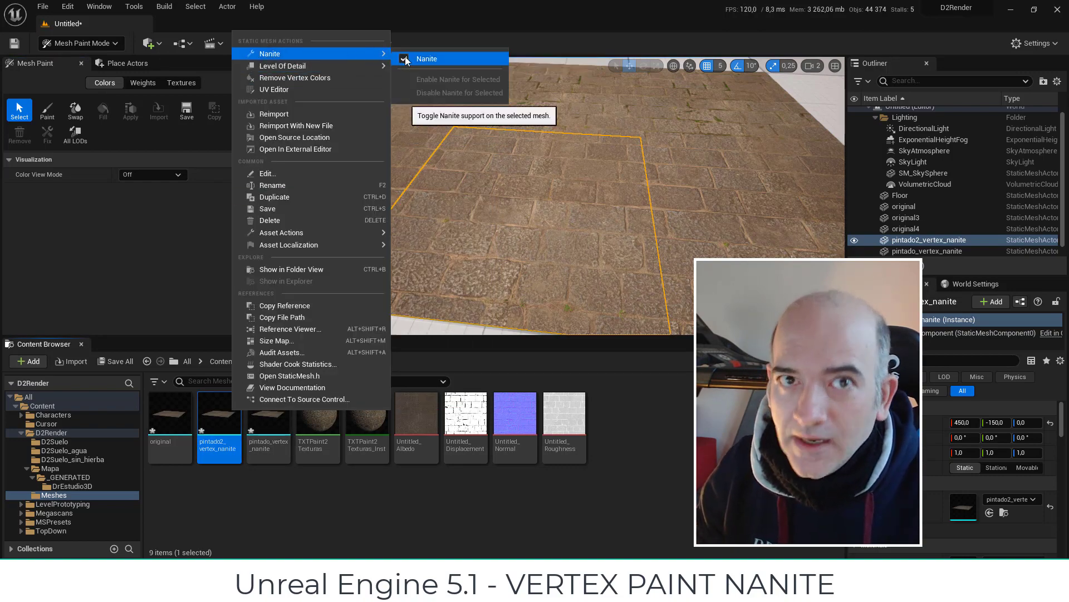
{"action": "right_click_drag", "start_coordinate": [449, 231], "coordinate": [449, 231]}
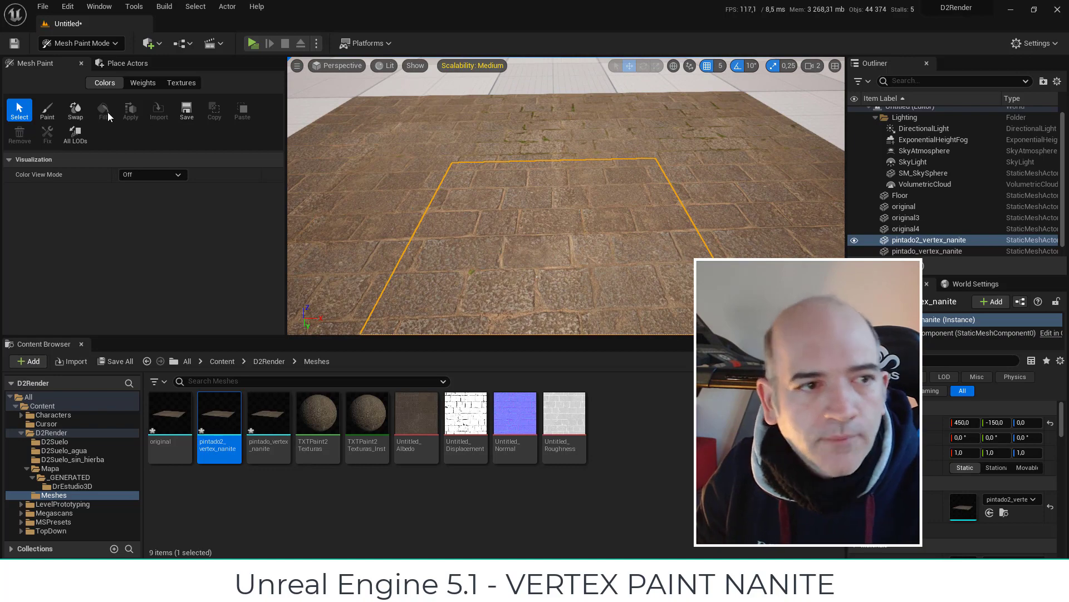
- Paint moss vertex colours into the stone plane's joints
{"action": "left_click", "coordinate": [47, 110]}
{"action": "scroll", "coordinate": [189, 248], "scroll_direction": "down", "scroll_amount": 5}
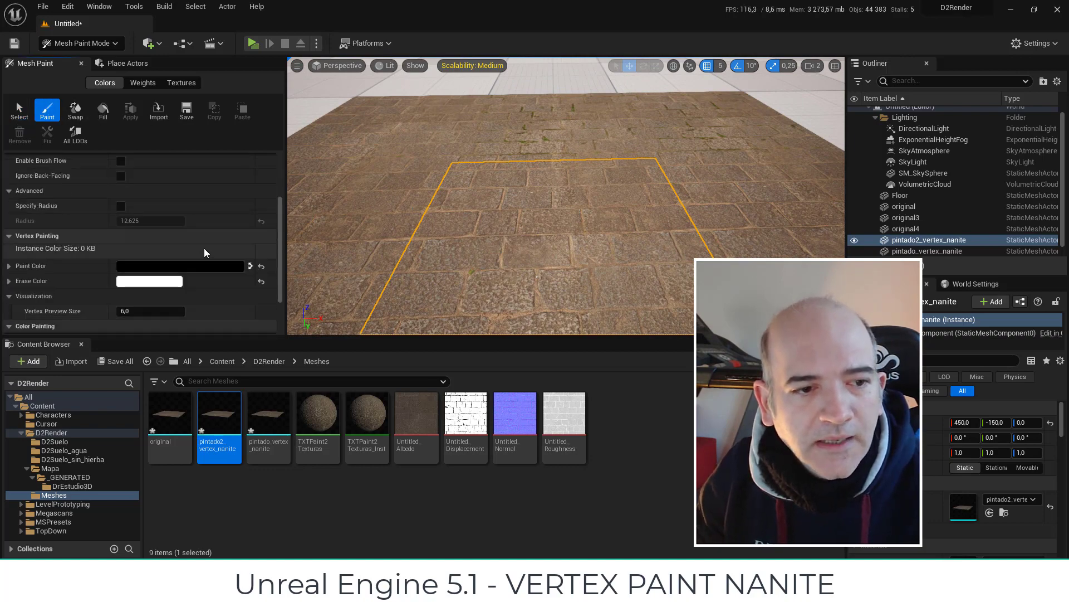
{"action": "scroll", "coordinate": [204, 248], "scroll_direction": "down", "scroll_amount": 3}
{"action": "right_click_drag", "start_coordinate": [453, 179], "coordinate": [562, 287]}
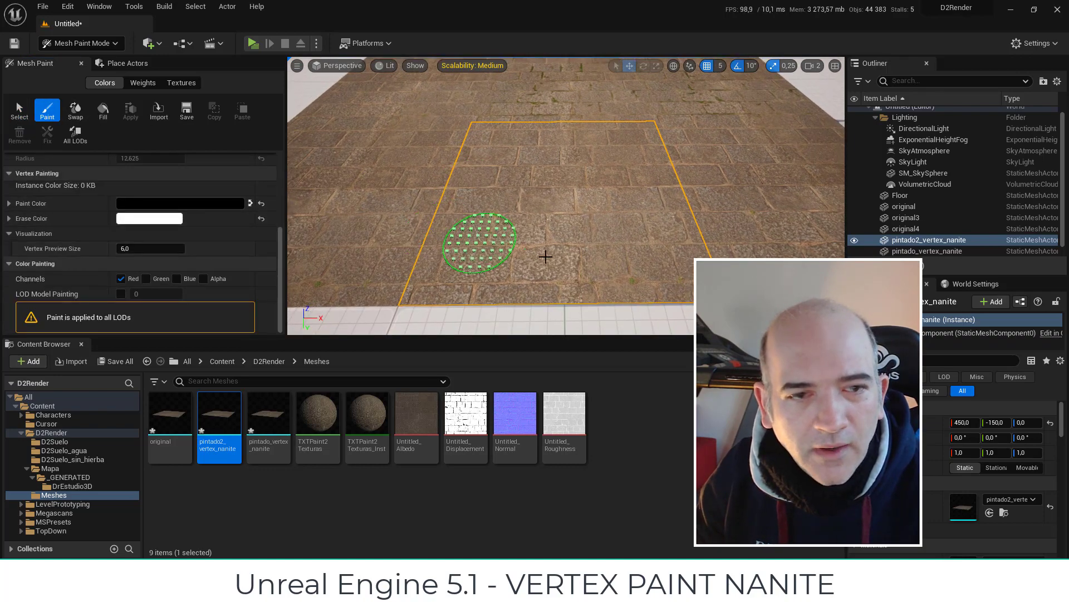
{"action": "left_click_drag", "start_coordinate": [509, 279], "coordinate": [465, 280]}
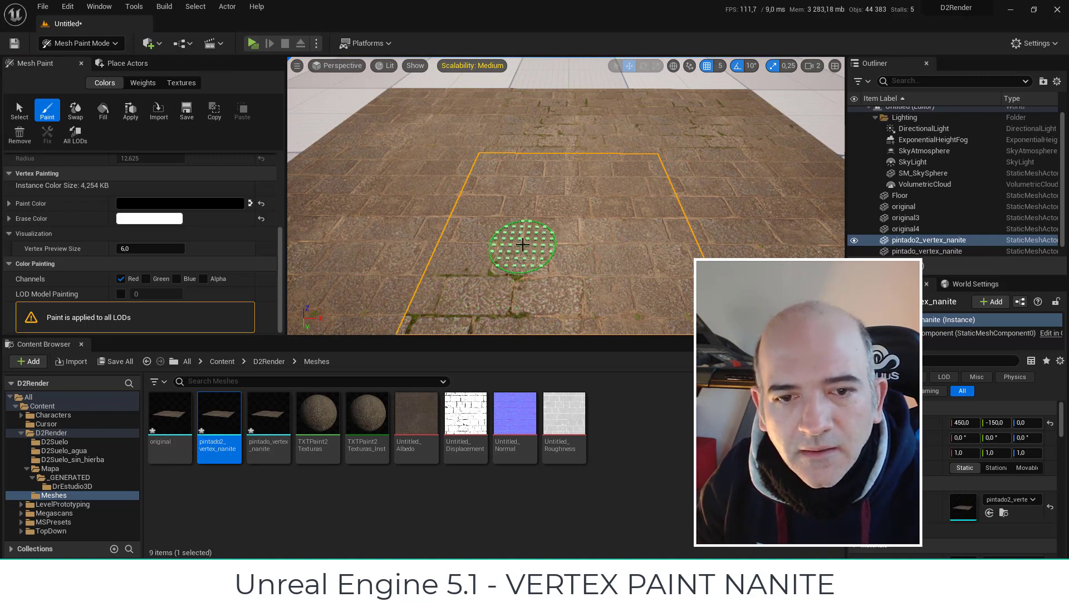
{"action": "scroll", "coordinate": [518, 245], "scroll_direction": "down", "scroll_amount": 3}
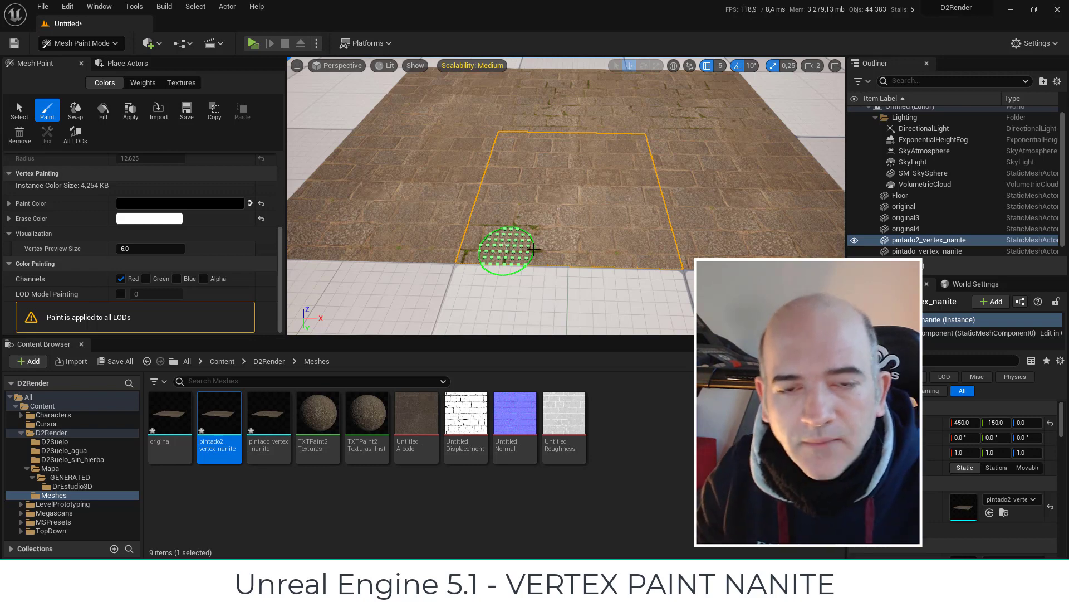
{"action": "scroll", "coordinate": [534, 250], "scroll_direction": "up", "scroll_amount": 5}
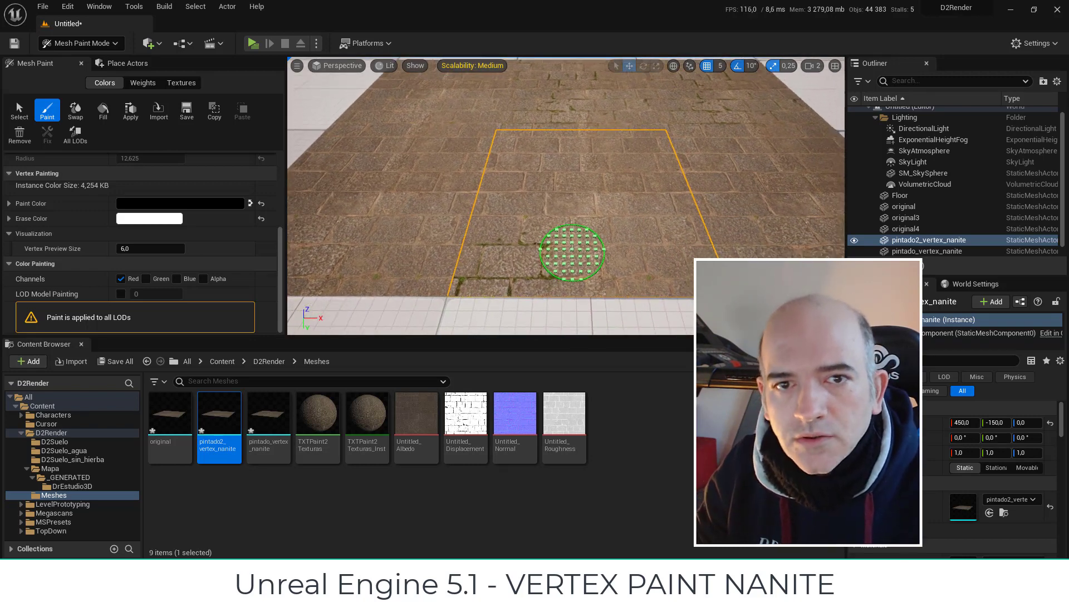
{"action": "scroll", "coordinate": [562, 239], "scroll_direction": "down", "scroll_amount": 3}
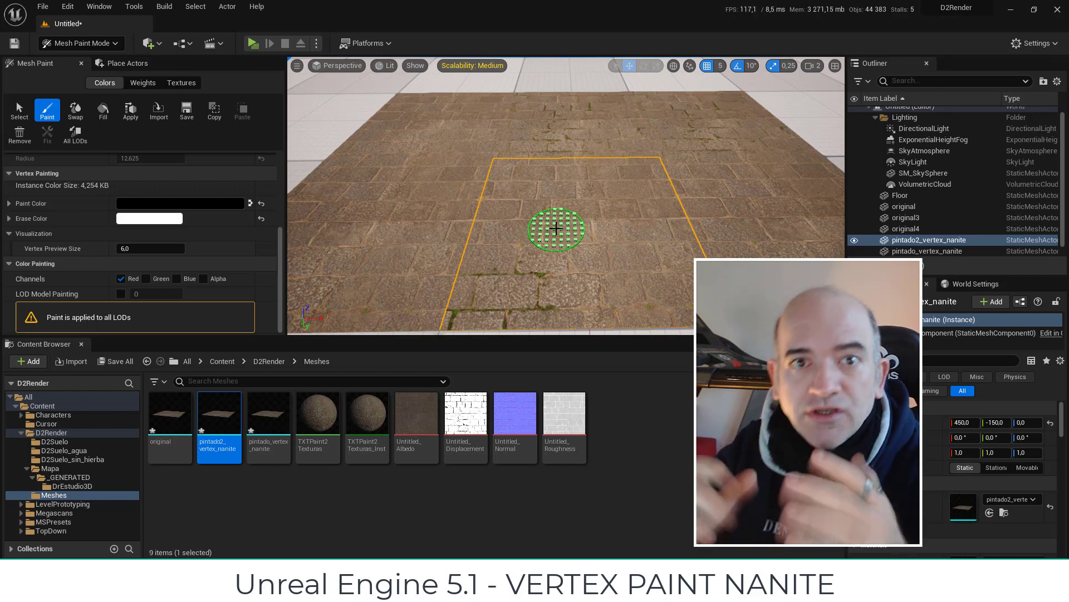
{"action": "scroll", "coordinate": [568, 206], "scroll_direction": "down", "scroll_amount": 3}
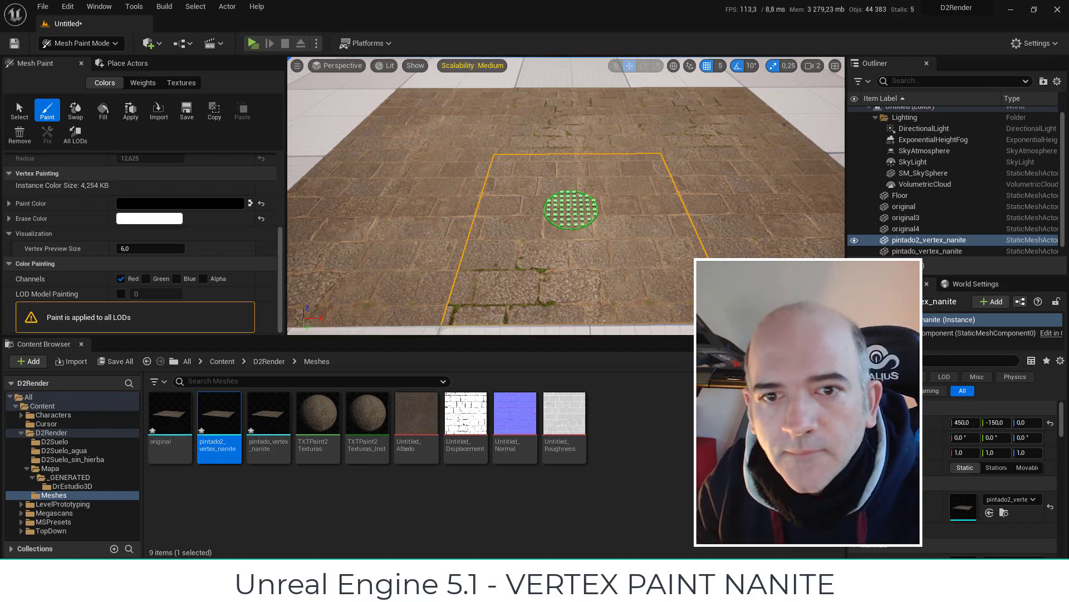
{"action": "scroll", "coordinate": [582, 176], "scroll_direction": "up", "scroll_amount": 5}
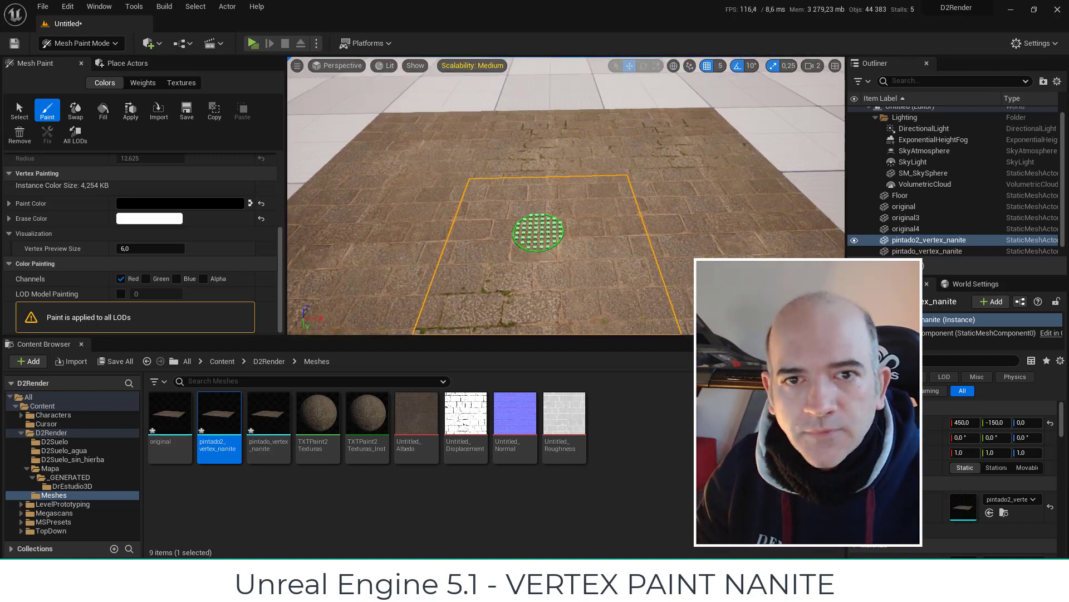
{"action": "scroll", "coordinate": [579, 230], "scroll_direction": "down", "scroll_amount": 3}
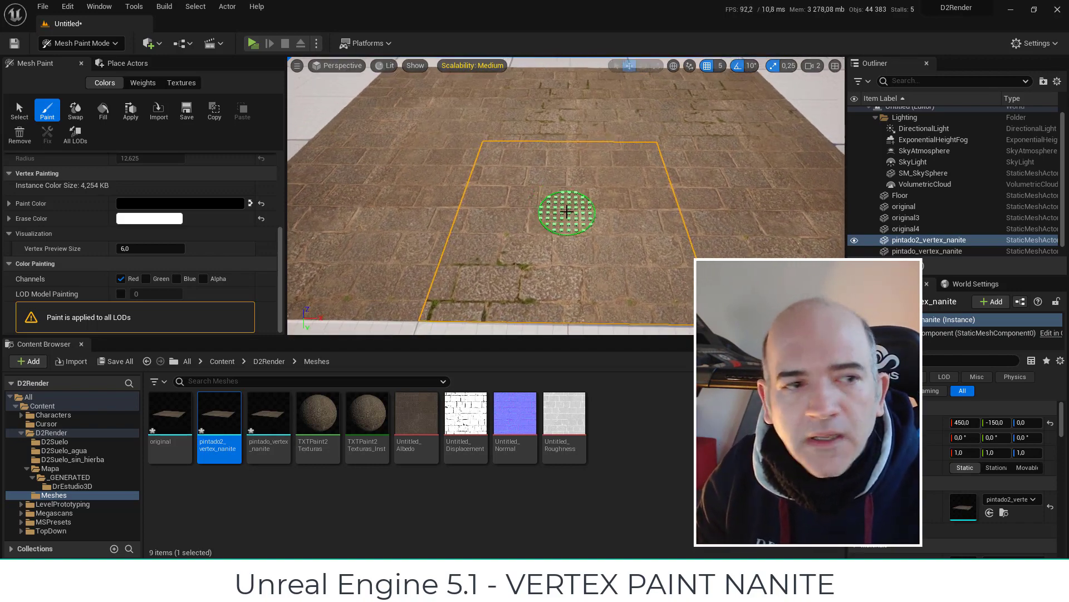
{"action": "scroll", "coordinate": [215, 261], "scroll_direction": "up", "scroll_amount": 5}
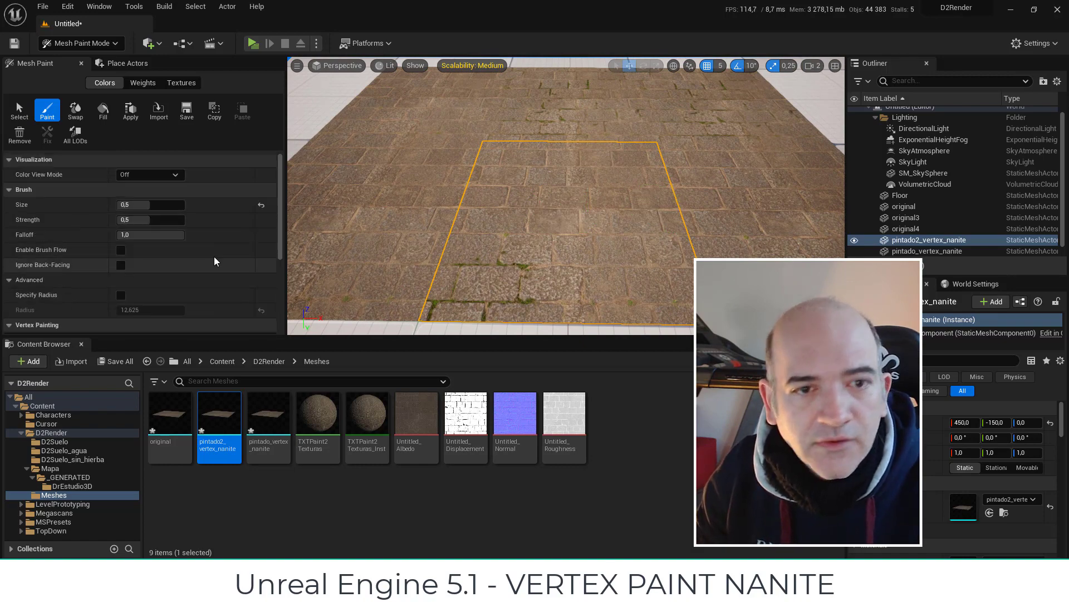
- Enable Nanite for pintado2_vertex_nanite from its asset actions menu and apply the painted colours
{"action": "right_click", "coordinate": [232, 426]}
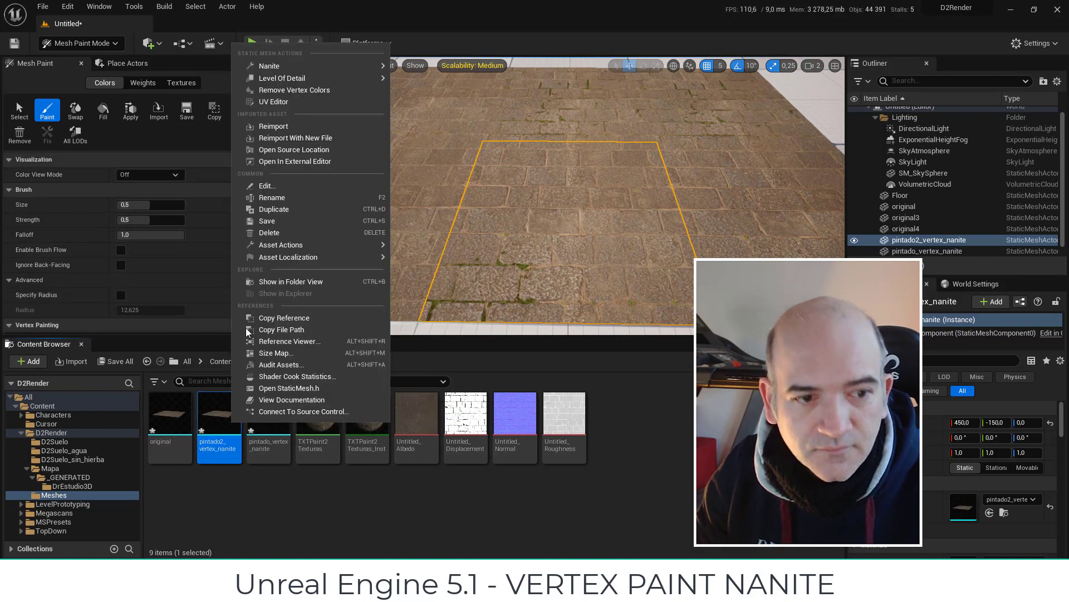
{"action": "mouse_move", "coordinate": [290, 66]}
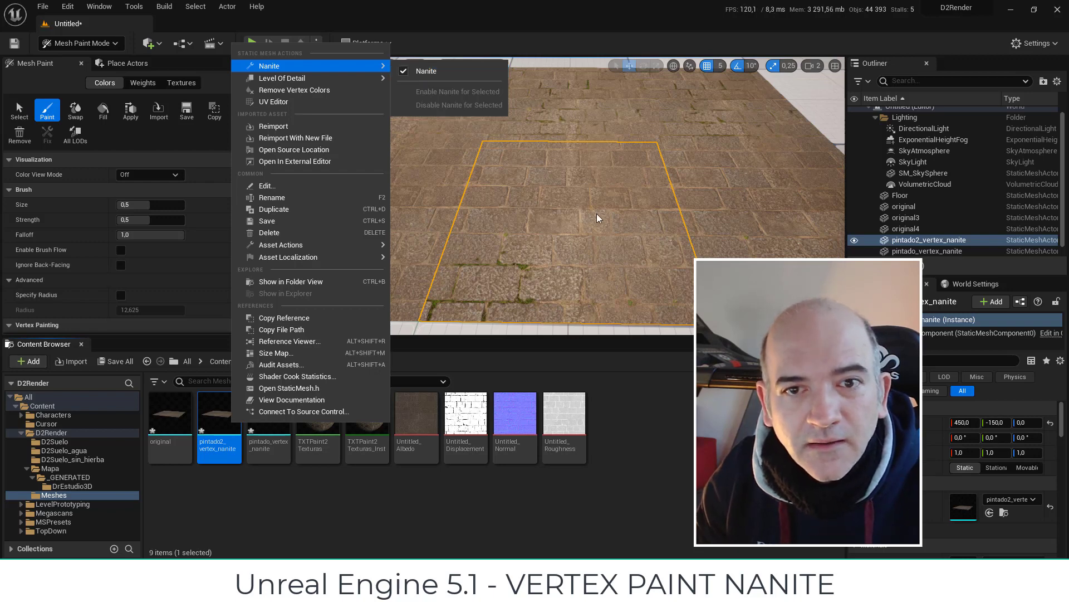
{"action": "left_click", "coordinate": [557, 246]}
{"action": "scroll", "coordinate": [557, 247], "scroll_direction": "down", "scroll_amount": 5}
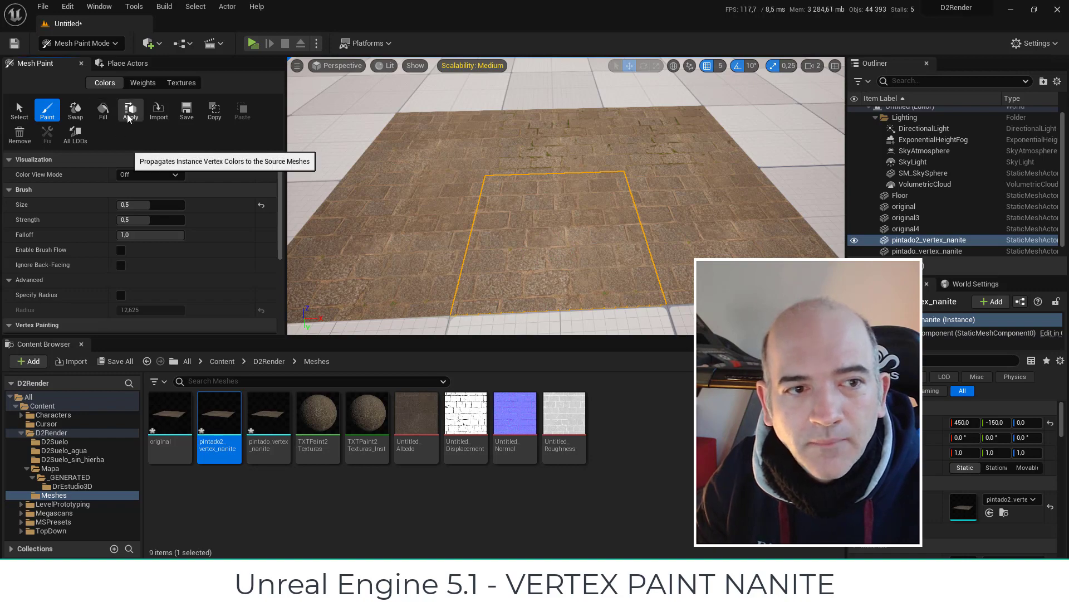
{"action": "scroll", "coordinate": [501, 210], "scroll_direction": "up", "scroll_amount": 2}
{"action": "scroll", "coordinate": [501, 258], "scroll_direction": "up", "scroll_amount": 2}
{"action": "scroll", "coordinate": [525, 129], "scroll_direction": "up", "scroll_amount": 3}
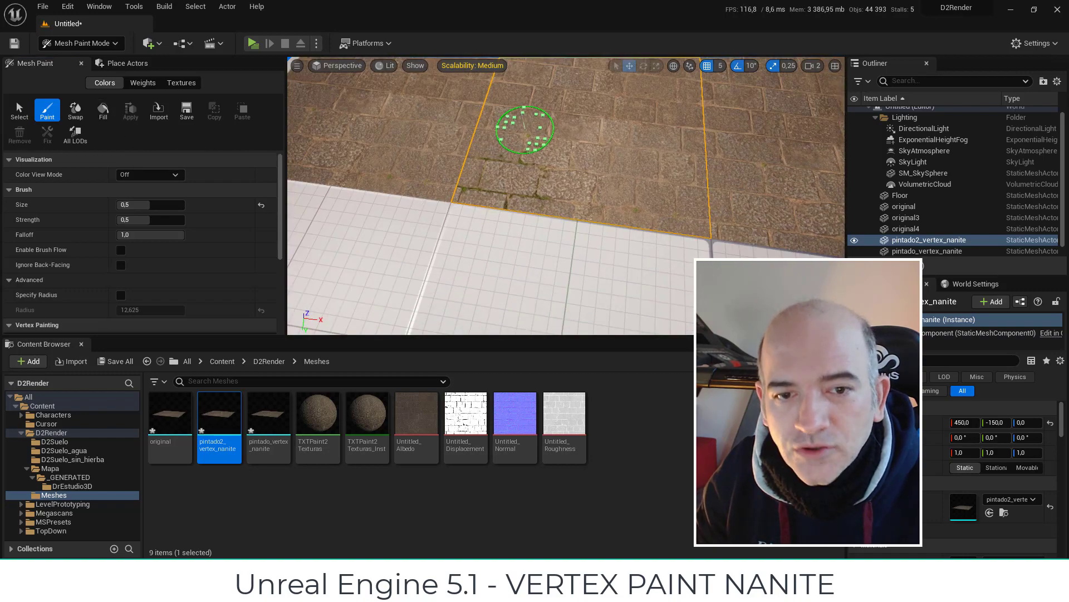
{"action": "scroll", "coordinate": [502, 242], "scroll_direction": "down", "scroll_amount": 3}
- Leave mesh painting and return the editor to Selection Mode
{"action": "left_click", "coordinate": [338, 65]}
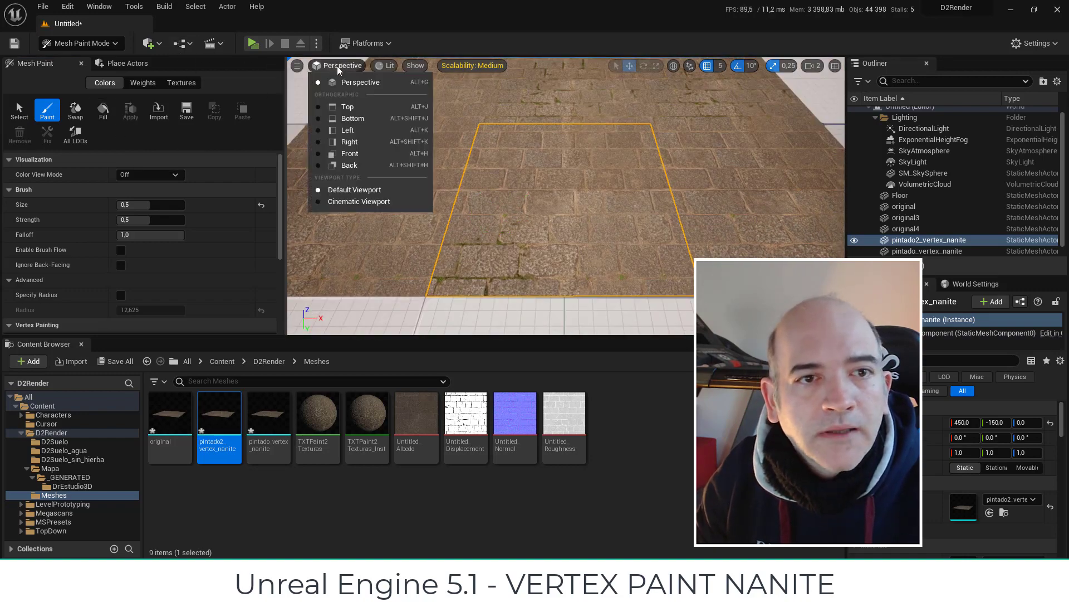
{"action": "scroll", "coordinate": [597, 167], "scroll_direction": "down", "scroll_amount": 2}
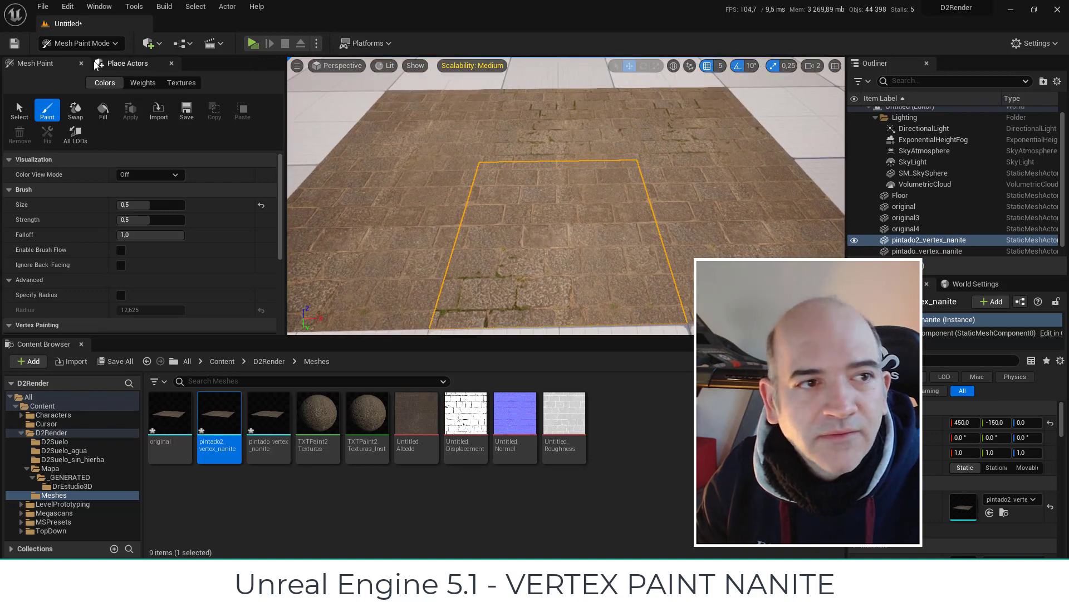
{"action": "left_click", "coordinate": [81, 43]}
{"action": "left_click", "coordinate": [83, 63]}
{"action": "scroll", "coordinate": [503, 212], "scroll_direction": "up", "scroll_amount": 3}
- Delete original4, original3 and pintado_vertex_nanite2, then slide pintado2_vertex_nanite to Y -250 beside the original
{"action": "left_click", "coordinate": [519, 260]}
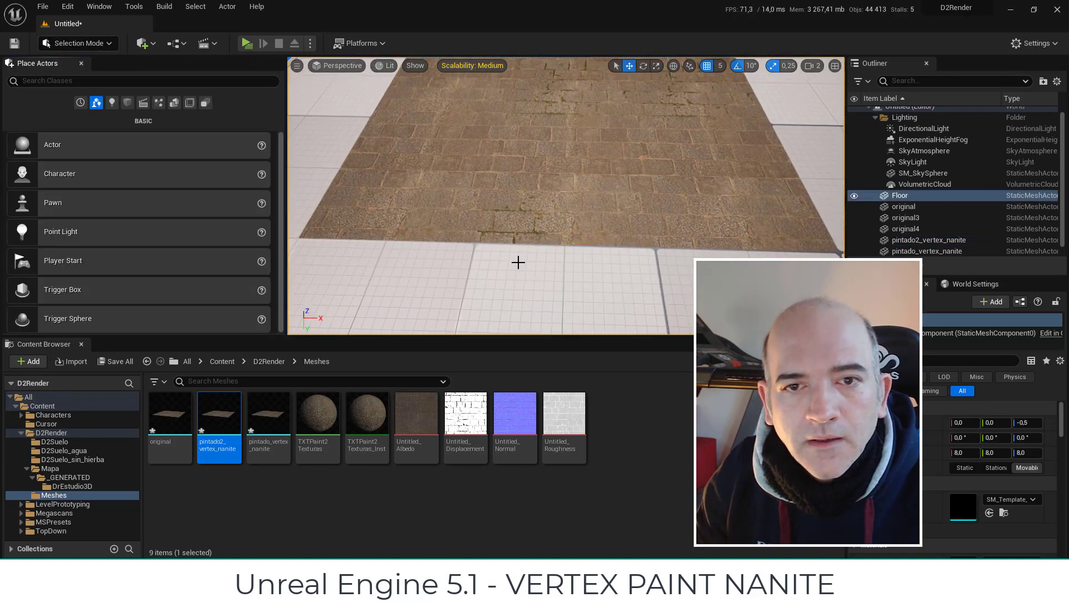
{"action": "scroll", "coordinate": [518, 260], "scroll_direction": "up", "scroll_amount": 5}
{"action": "scroll", "coordinate": [518, 260], "scroll_direction": "down", "scroll_amount": 8}
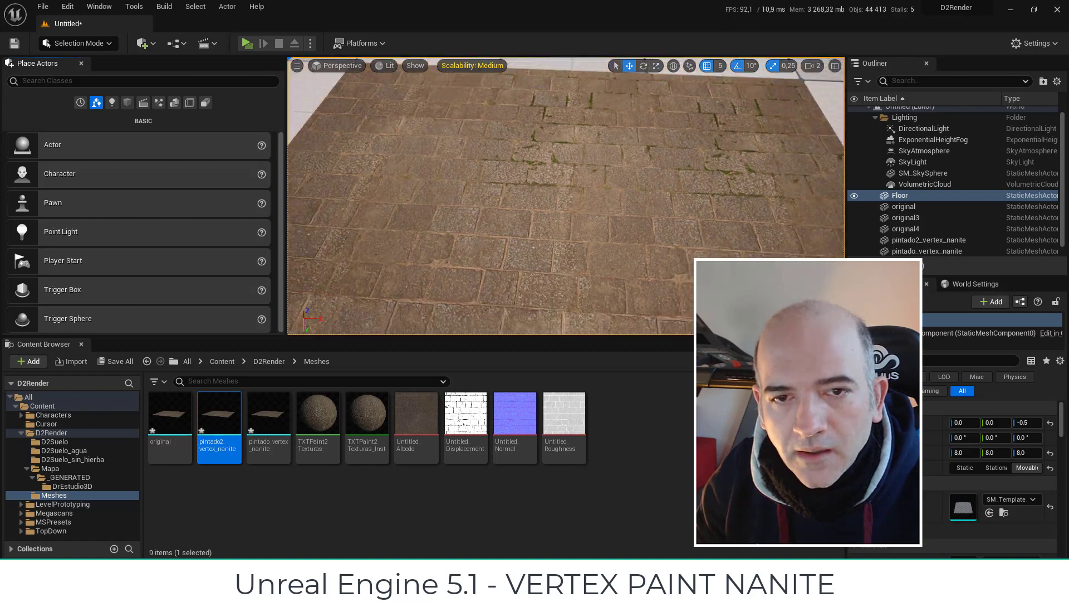
{"action": "scroll", "coordinate": [671, 269], "scroll_direction": "up", "scroll_amount": 1}
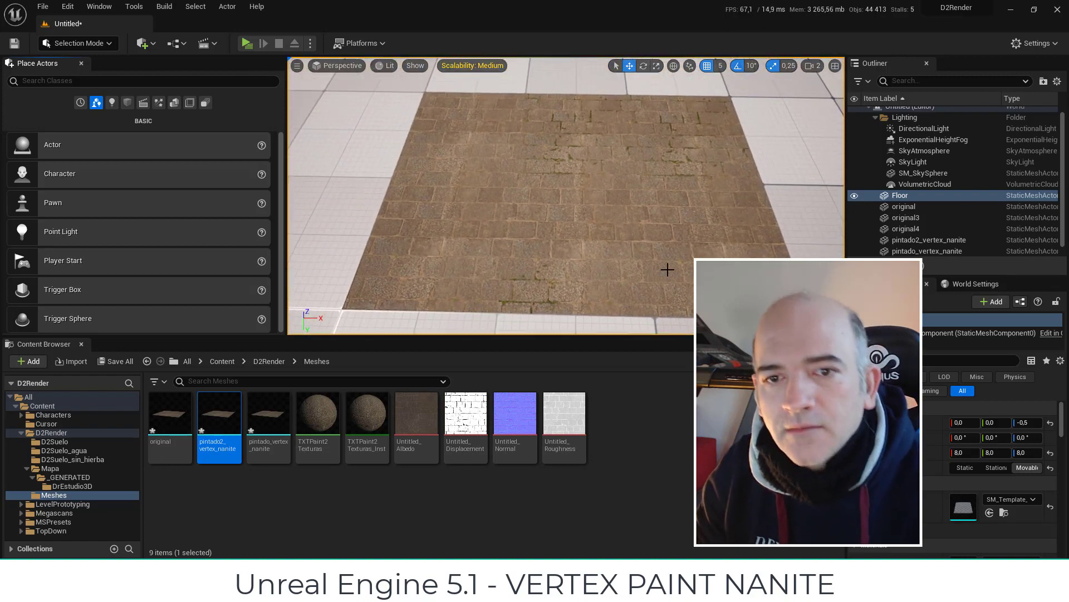
{"action": "left_click", "coordinate": [694, 254]}
{"action": "key", "text": "Delete"}
{"action": "left_click", "coordinate": [422, 225]}
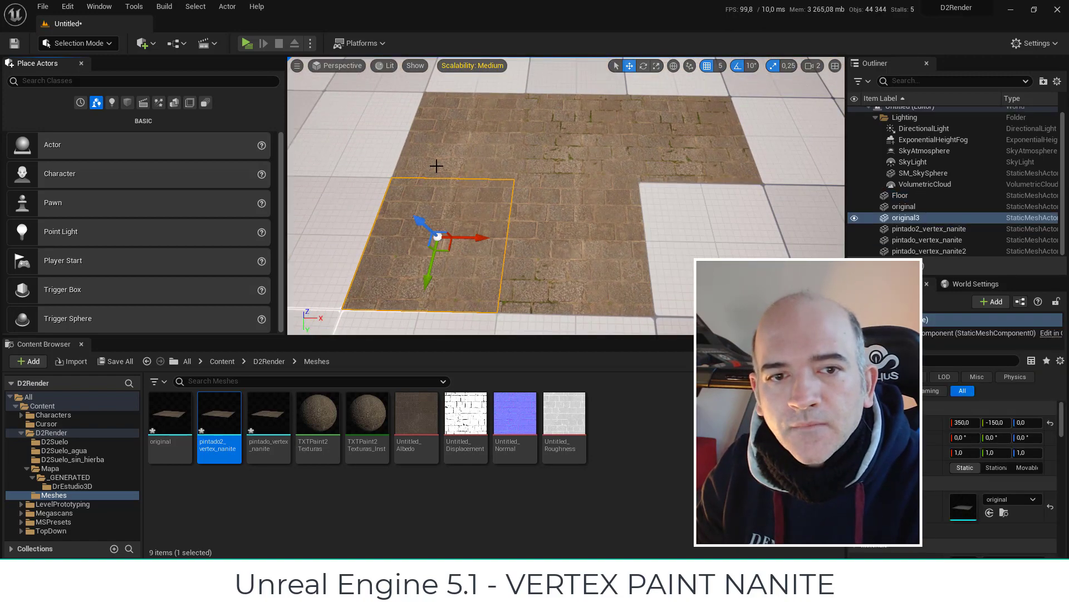
{"action": "key", "text": "Delete"}
{"action": "left_click", "coordinate": [636, 120]}
{"action": "key", "text": "Delete"}
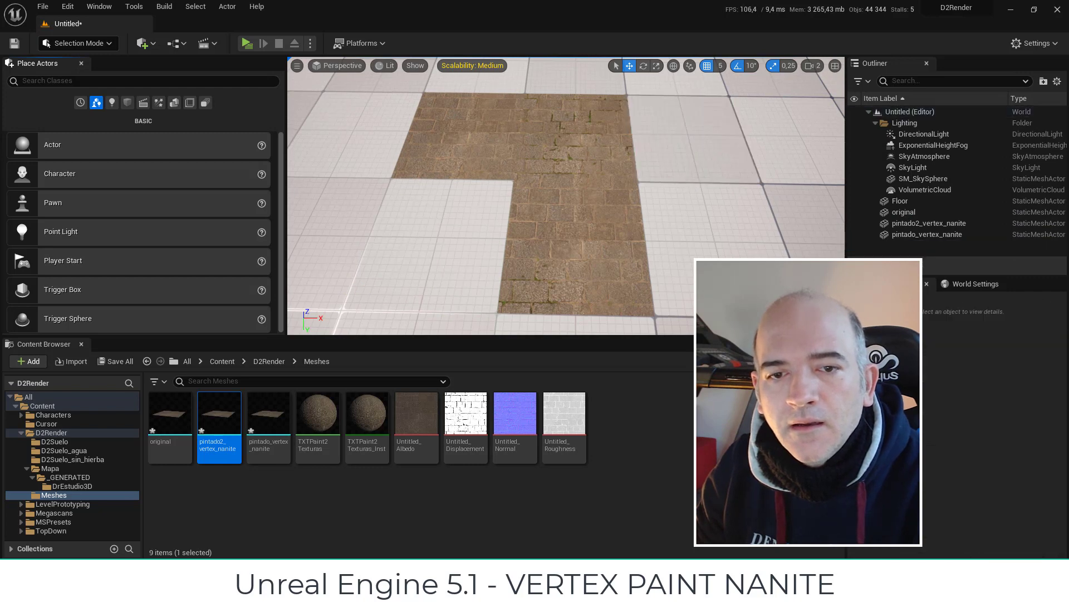
{"action": "left_click", "coordinate": [588, 230]}
{"action": "mouse_move", "coordinate": [578, 274]}
{"action": "left_mouse_down"}
{"action": "mouse_move", "coordinate": [593, 155]}
{"action": "mouse_move", "coordinate": [730, 144]}
{"action": "left_mouse_up"}
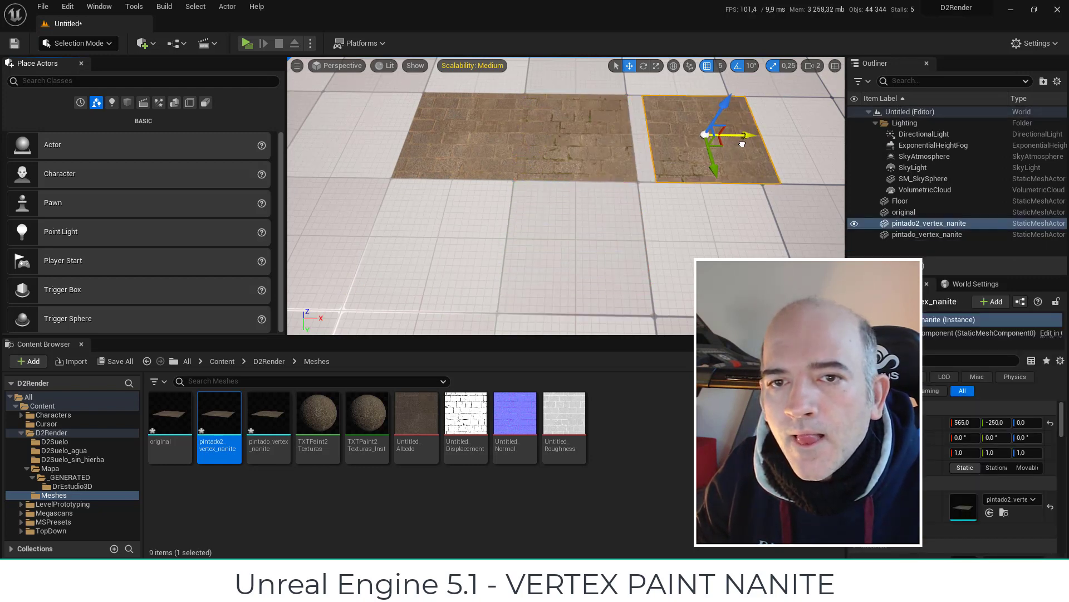
- Switch the viewport to Wireframe view mode
{"action": "left_click", "coordinate": [389, 65]}
{"action": "left_click", "coordinate": [404, 122]}
{"action": "left_click", "coordinate": [404, 122]}
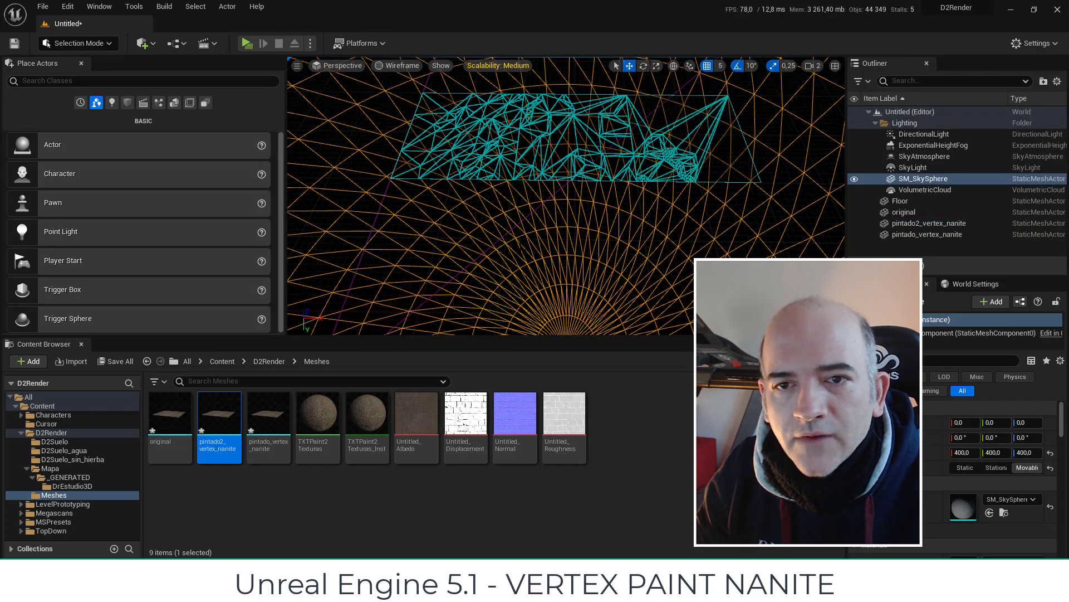
{"action": "scroll", "coordinate": [567, 196], "scroll_direction": "up", "scroll_amount": 2}
{"action": "scroll", "coordinate": [566, 196], "scroll_direction": "up", "scroll_amount": 2}
{"action": "scroll", "coordinate": [567, 196], "scroll_direction": "up", "scroll_amount": 2}
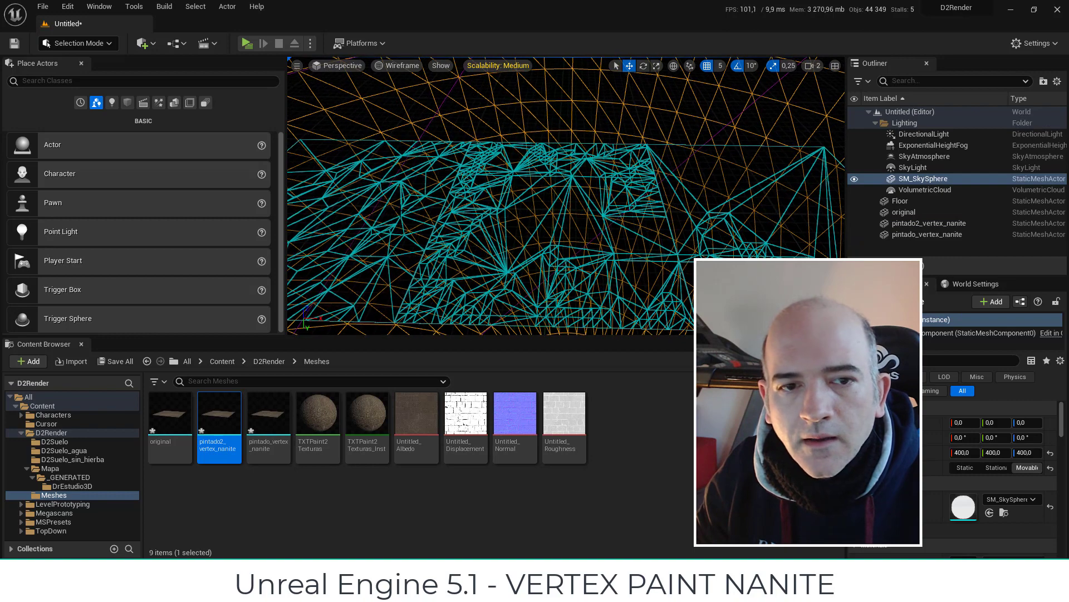
- Turn off Nanite on the original stone plane's mesh asset
{"action": "left_click", "coordinate": [367, 223]}
{"action": "left_click", "coordinate": [169, 417]}
{"action": "right_click", "coordinate": [177, 420]}
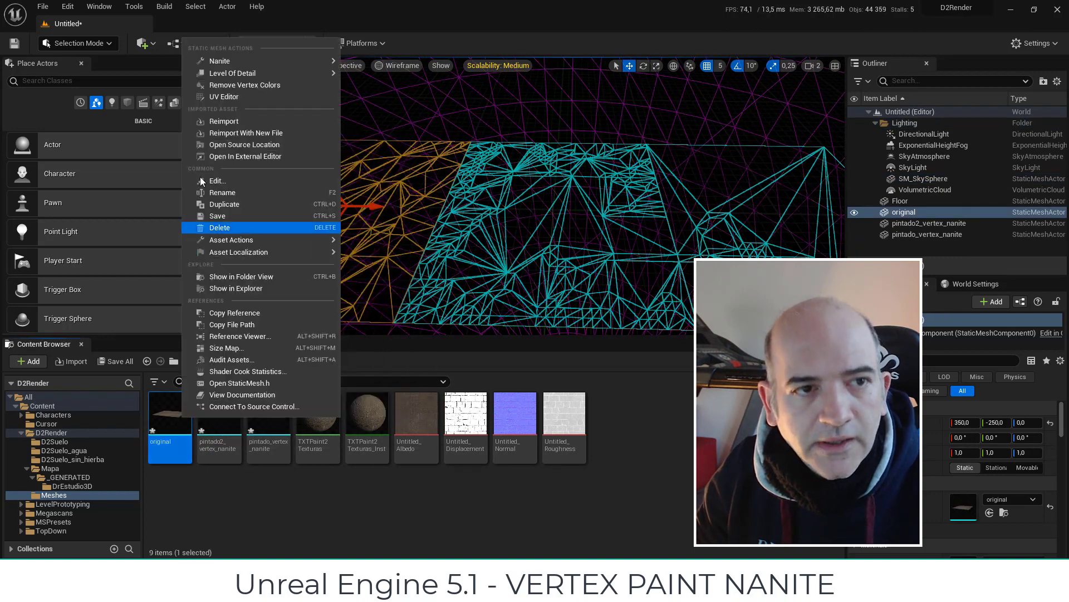
{"action": "mouse_move", "coordinate": [254, 73]}
{"action": "mouse_move", "coordinate": [371, 78]}
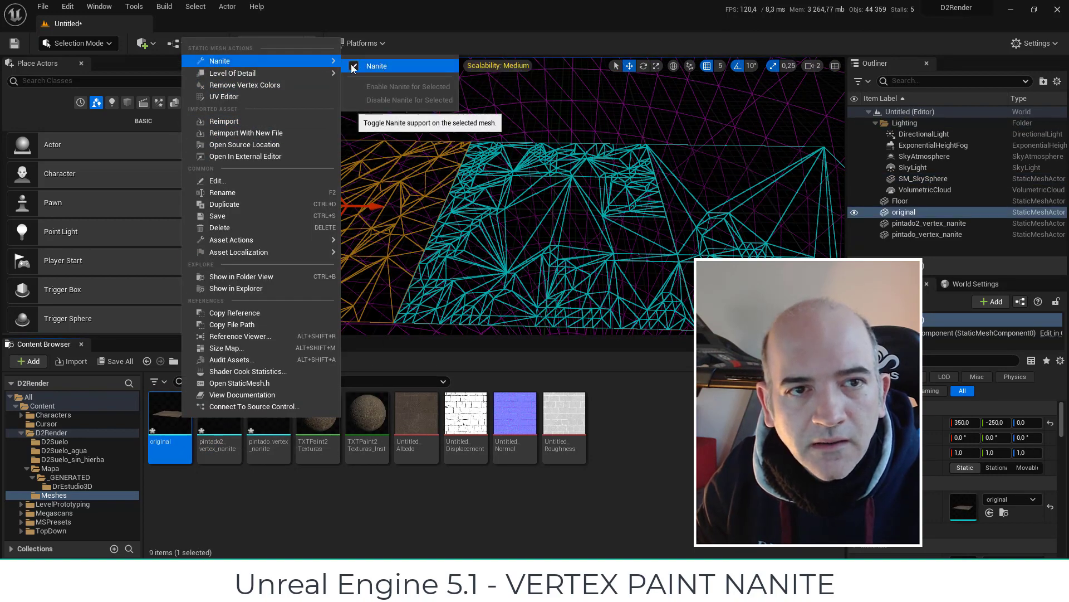
{"action": "left_click", "coordinate": [352, 68]}
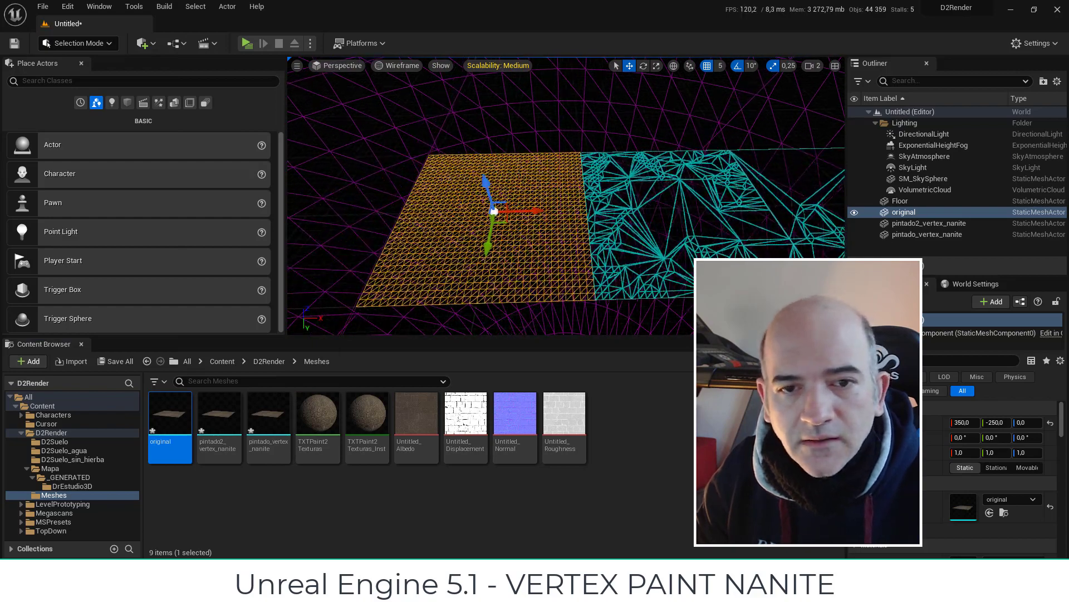
{"action": "right_click_drag", "start_coordinate": [412, 167], "coordinate": [412, 167]}
- Switch the viewport back to Lit and fly over the original and moss-painted tiles to compare them
{"action": "left_click", "coordinate": [399, 65]}
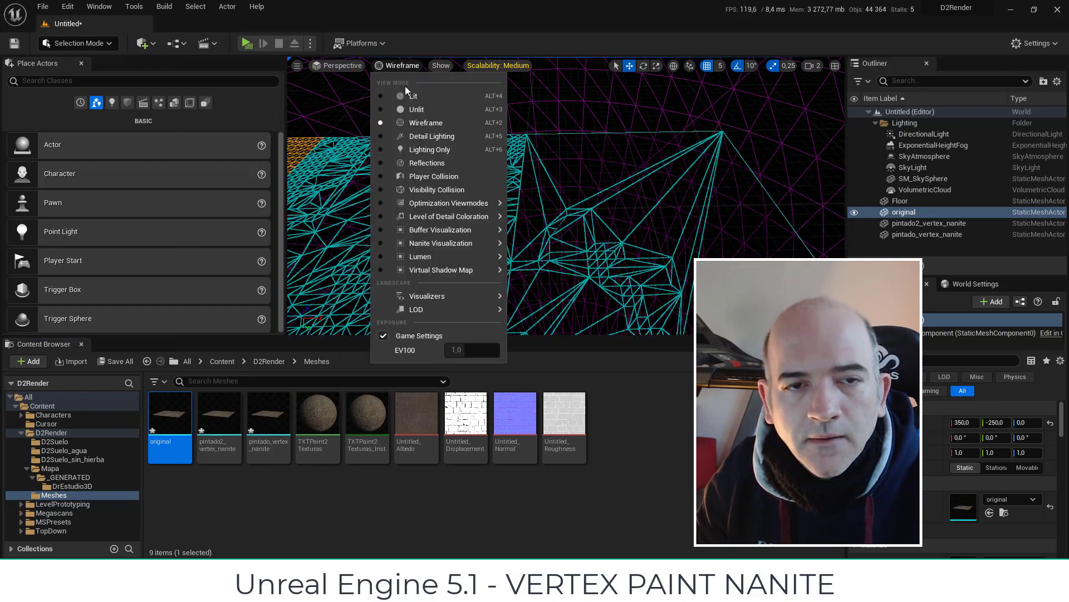
{"action": "left_click", "coordinate": [413, 96]}
{"action": "right_click_drag", "start_coordinate": [412, 100], "coordinate": [413, 100]}
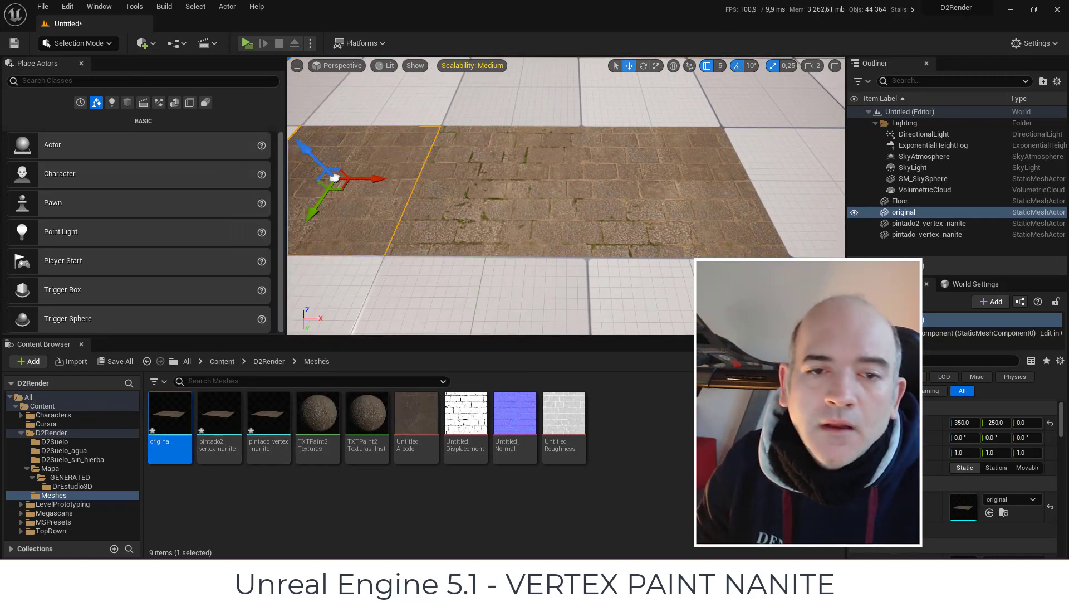
{"action": "right_click_drag", "start_coordinate": [334, 177], "coordinate": [507, 256]}
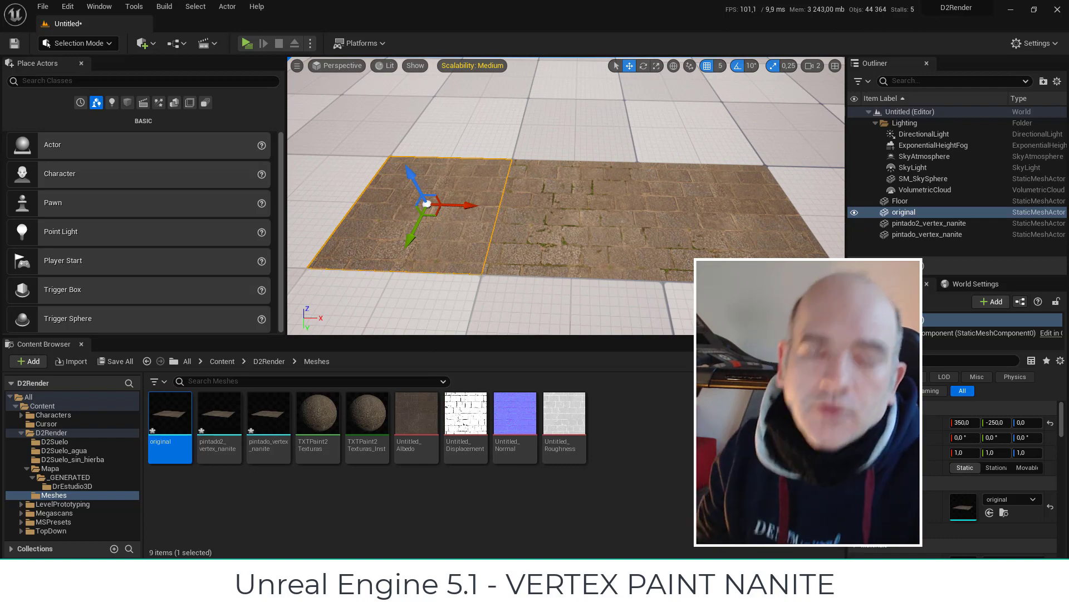
{"action": "right_click_drag", "start_coordinate": [483, 285], "coordinate": [484, 284]}
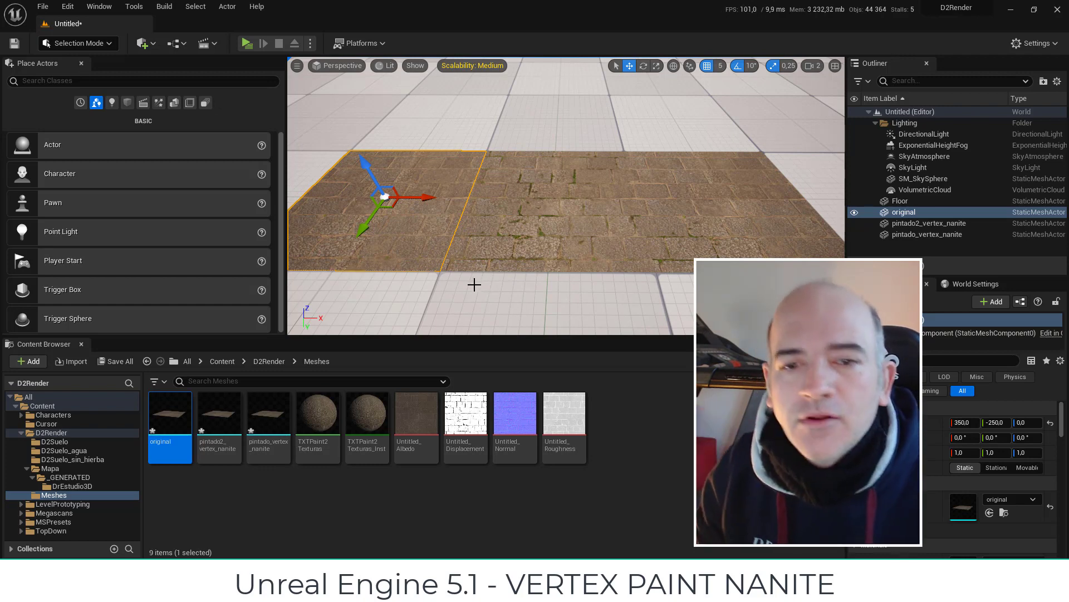
{"action": "right_click_drag", "start_coordinate": [474, 285], "coordinate": [474, 284]}
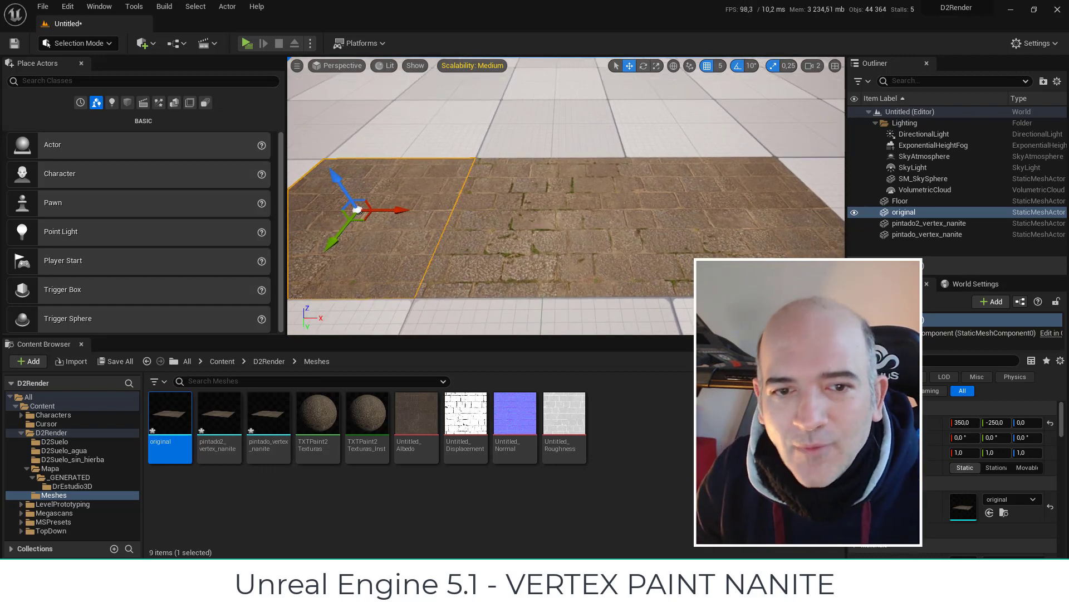